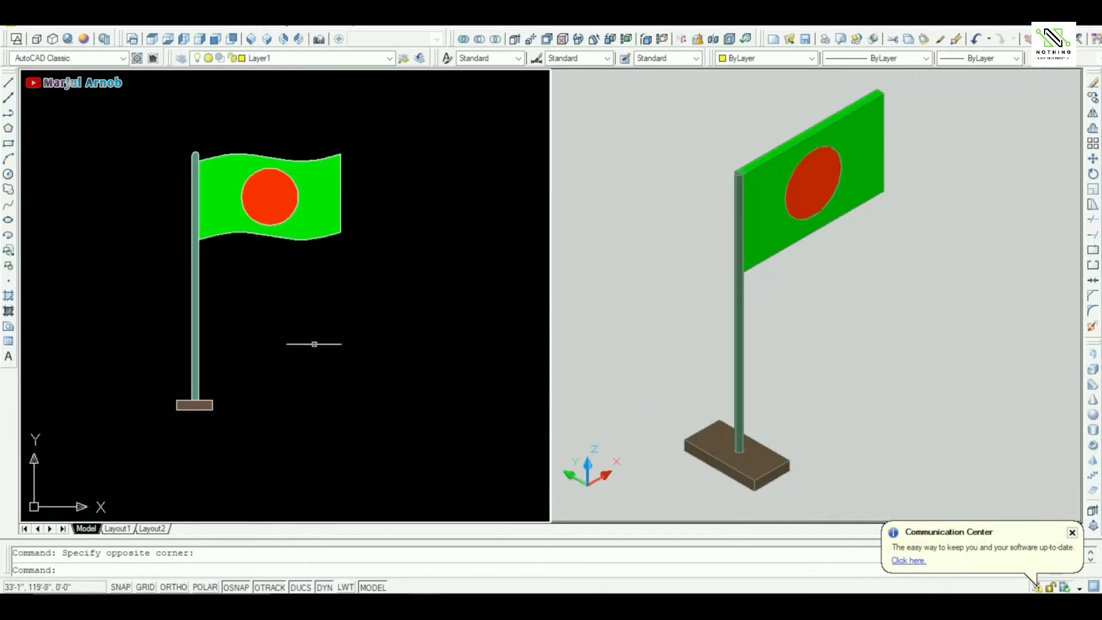
pyautogui.moveTo(251, 314)
pyautogui.mouseDown(button='middle')
pyautogui.moveTo(312, 362)
pyautogui.moveTo(288, 331)
pyautogui.mouseUp(button='middle')
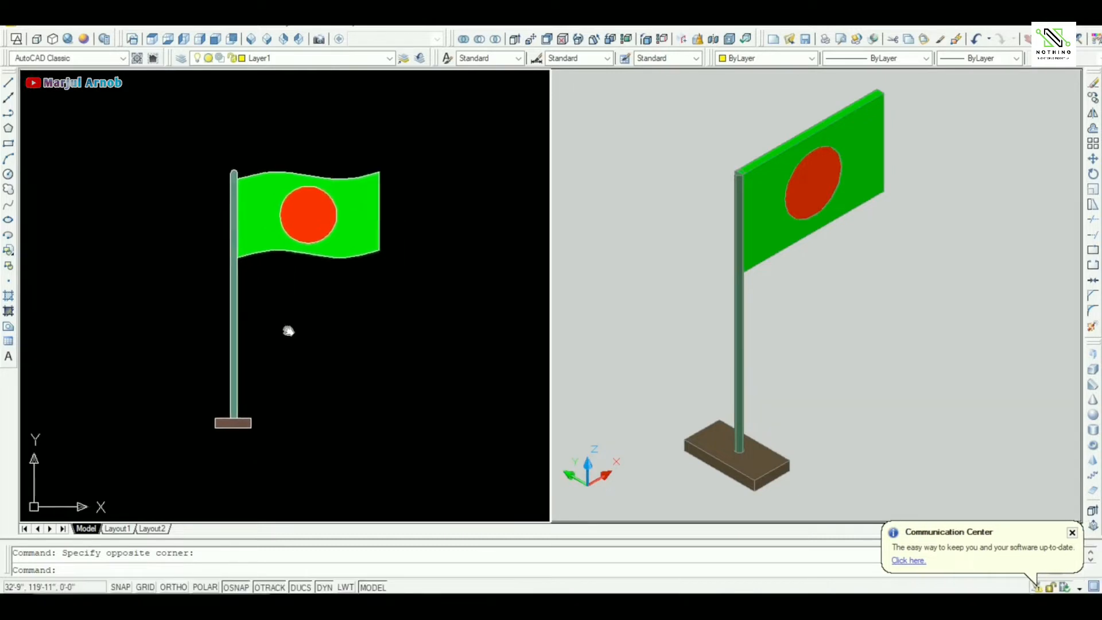
pyautogui.scroll(2, 310, 317)
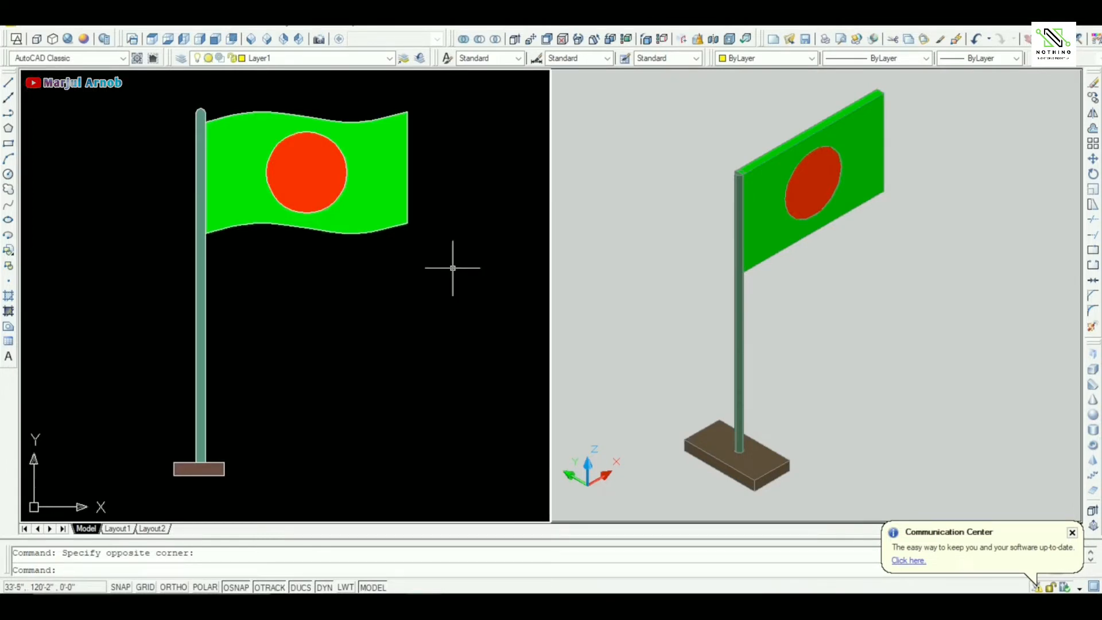
pyautogui.click(595, 215)
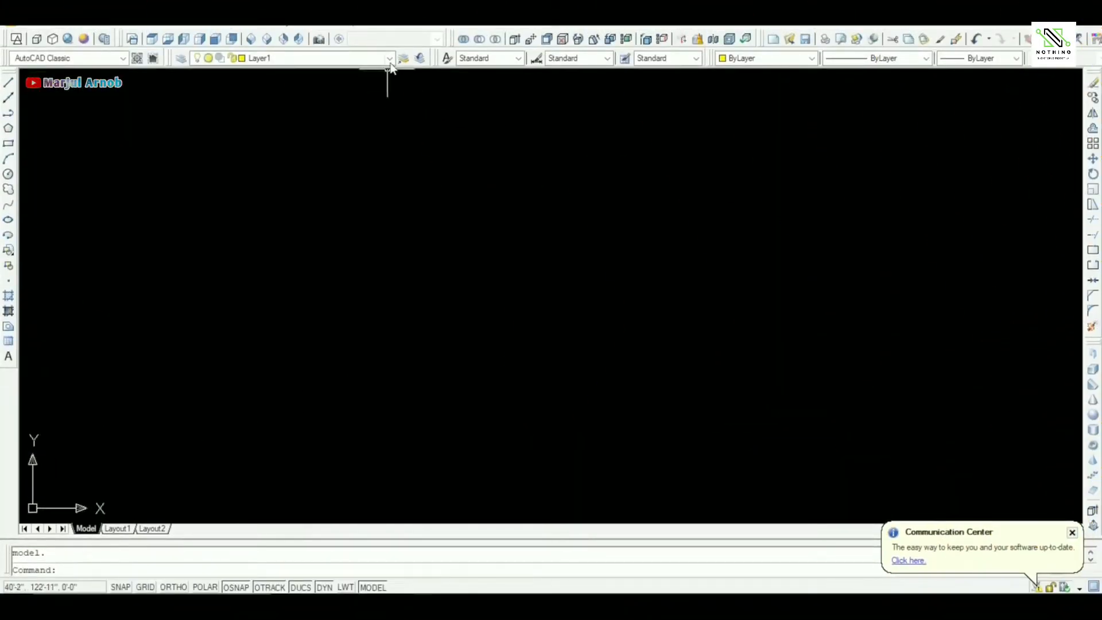
# Make Layer1 the current layer and draw a 100 by 60 rectangle in an empty area of the drawing
pyautogui.click(390, 59)
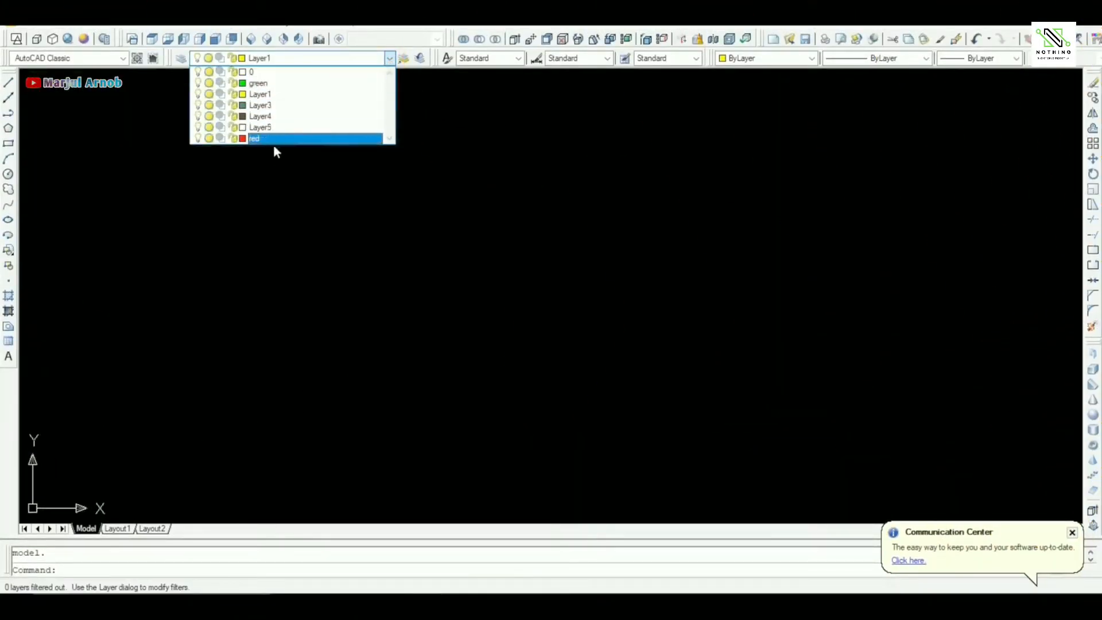
pyautogui.click(288, 93)
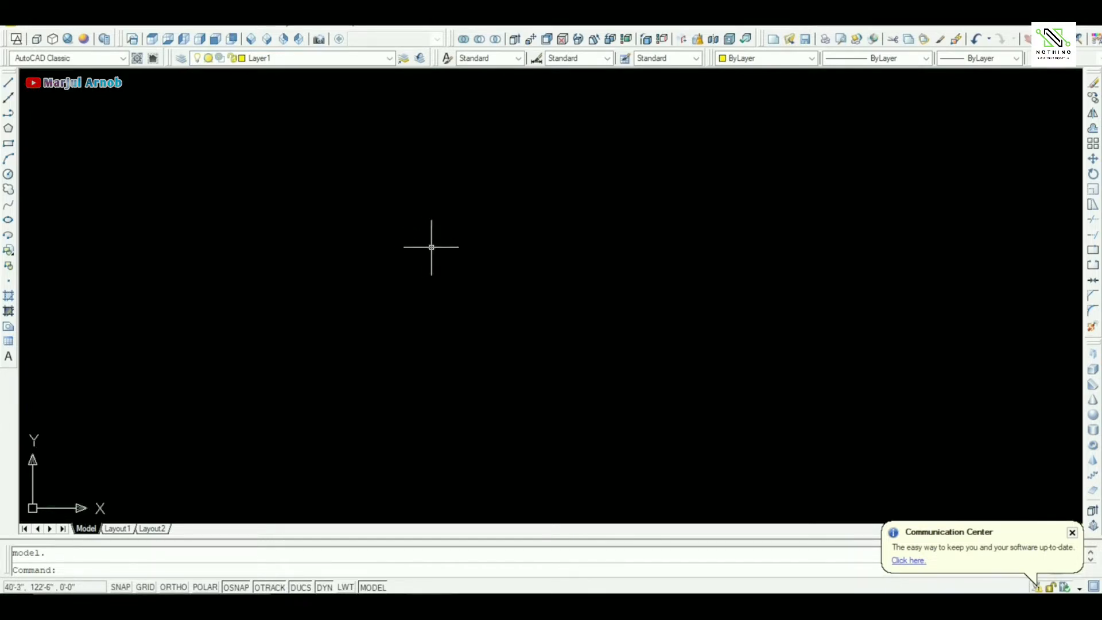
pyautogui.press('Return')
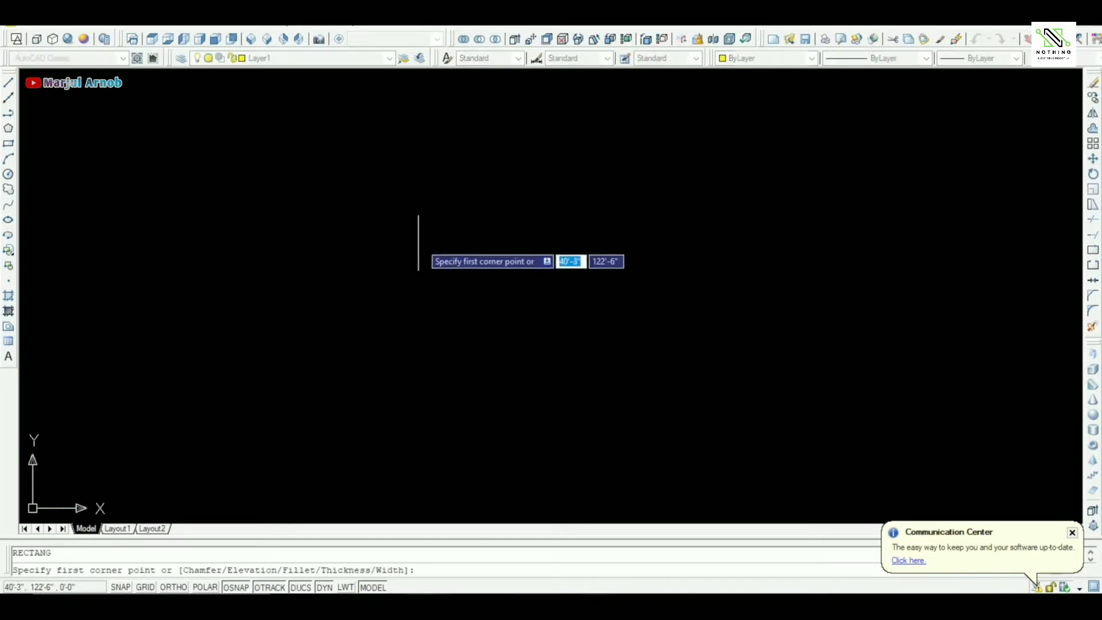
pyautogui.click(345, 205)
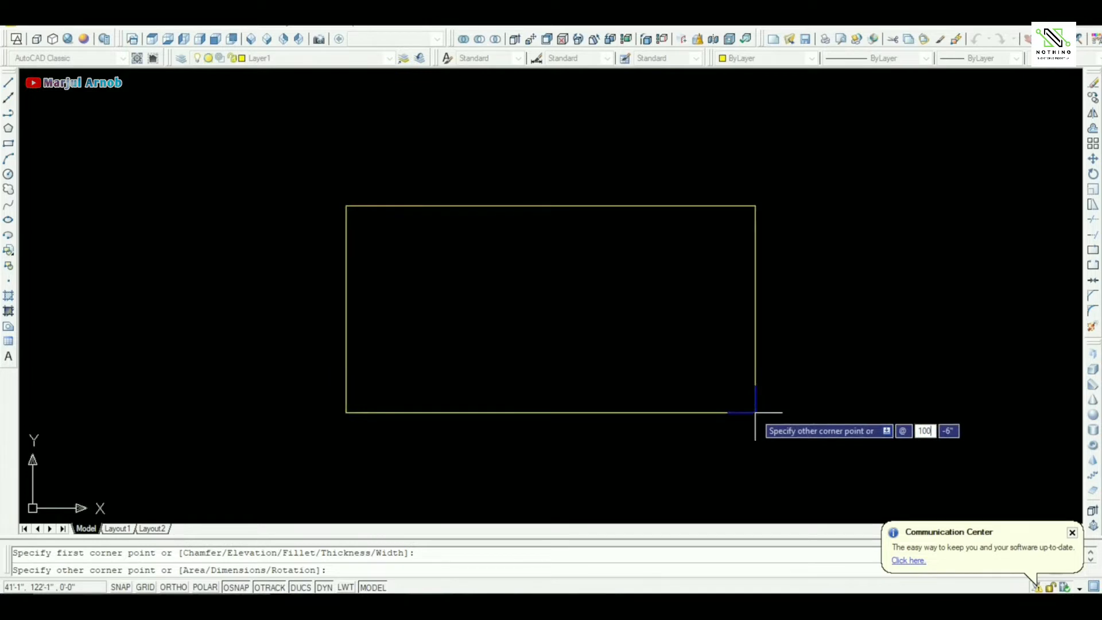
pyautogui.press('Tab')
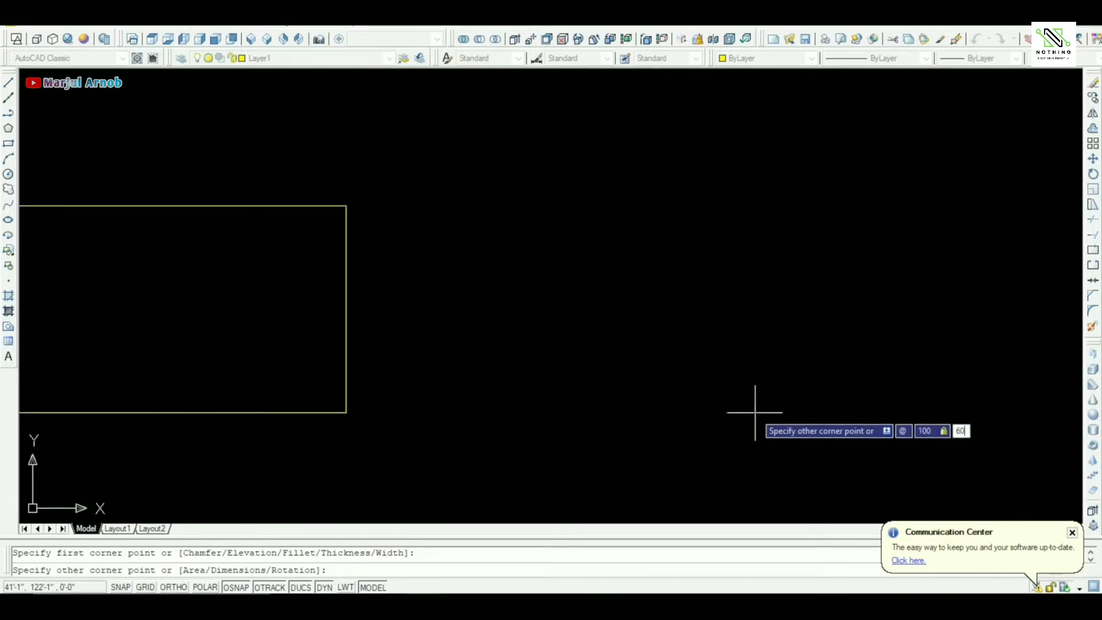
pyautogui.write('60')
pyautogui.press('Return')
# Copy the rectangle horizontally to its right with Ortho on, at a distance of about 21'-5"
pyautogui.scroll(-5, 752, 212)
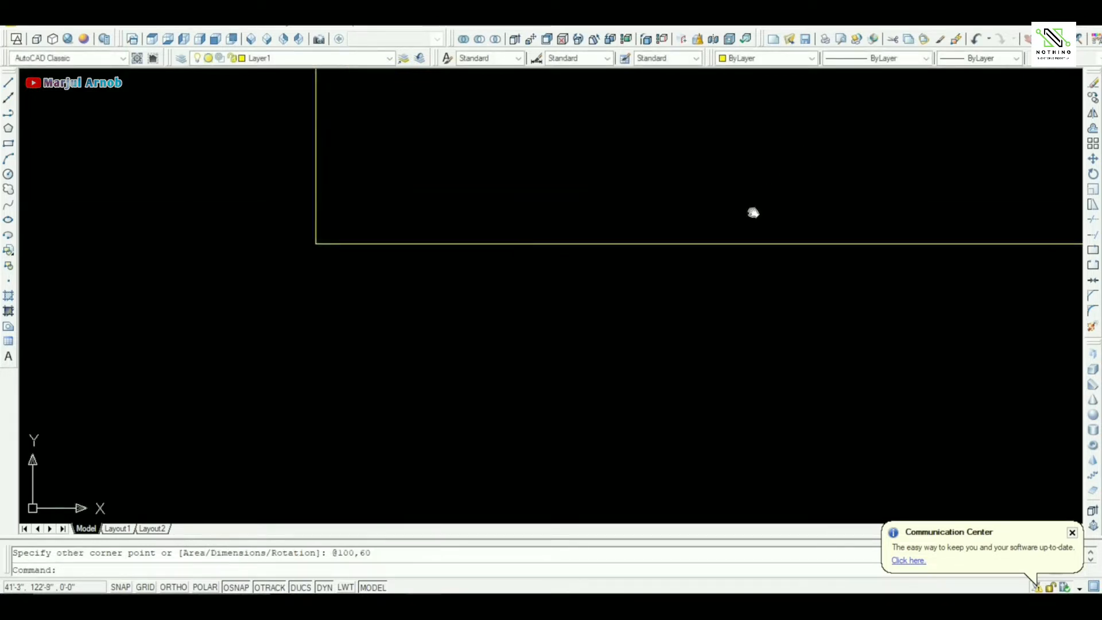
pyautogui.moveTo(573, 255); pyautogui.dragTo(562, 305, button='middle')
pyautogui.scroll(2, 571, 269)
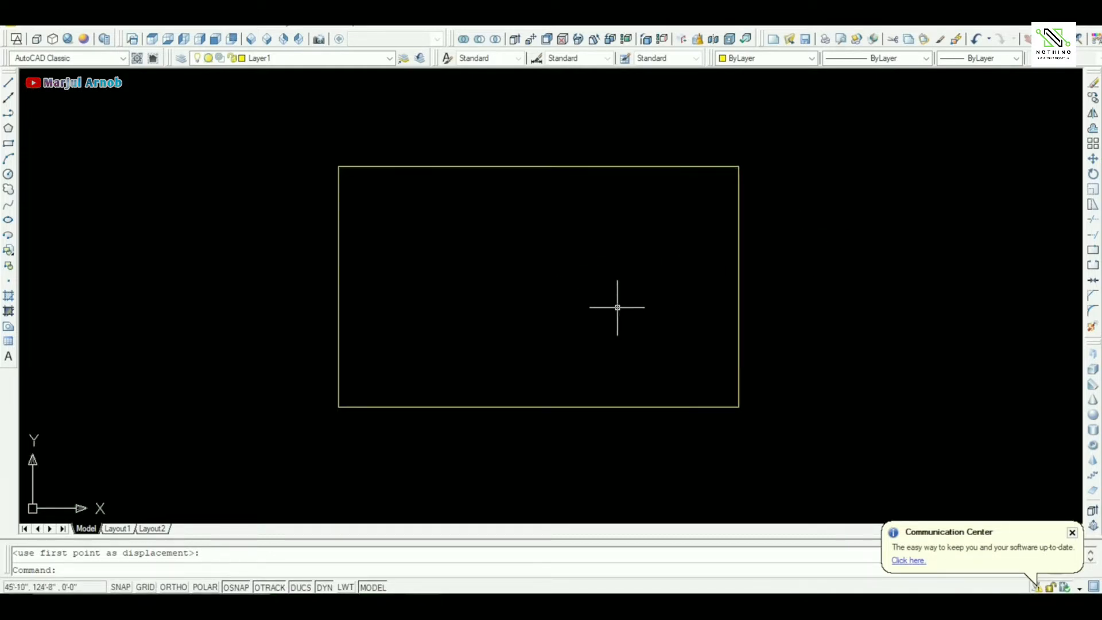
pyautogui.moveTo(537, 298)
pyautogui.mouseDown(button='middle')
pyautogui.moveTo(559, 259)
pyautogui.moveTo(555, 269)
pyautogui.mouseUp(button='middle')
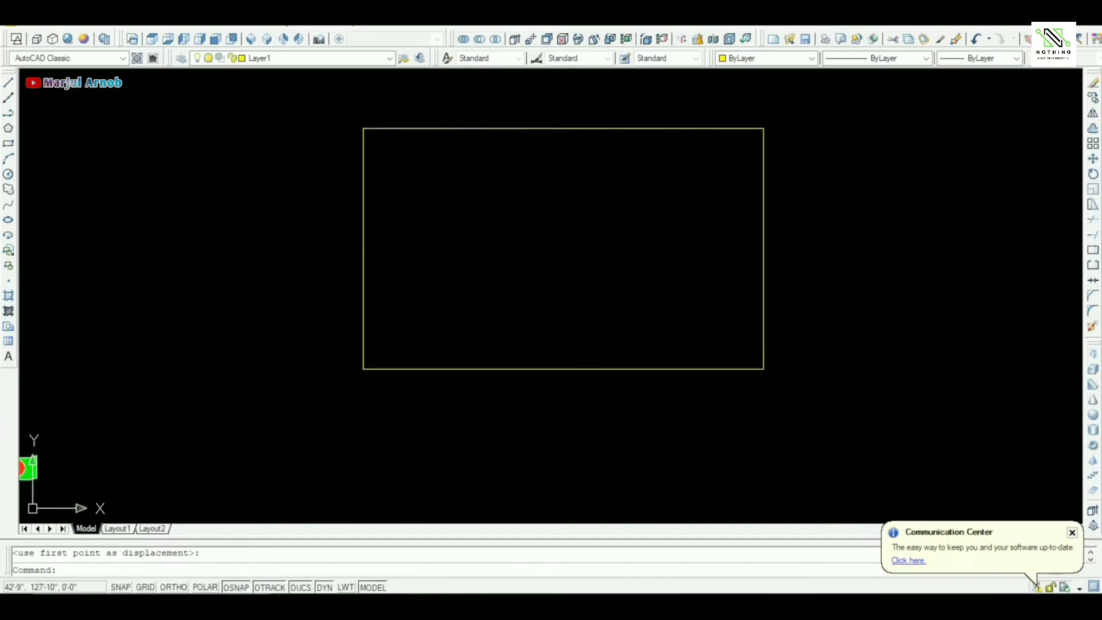
pyautogui.moveTo(578, 194); pyautogui.dragTo(449, 265, button='middle')
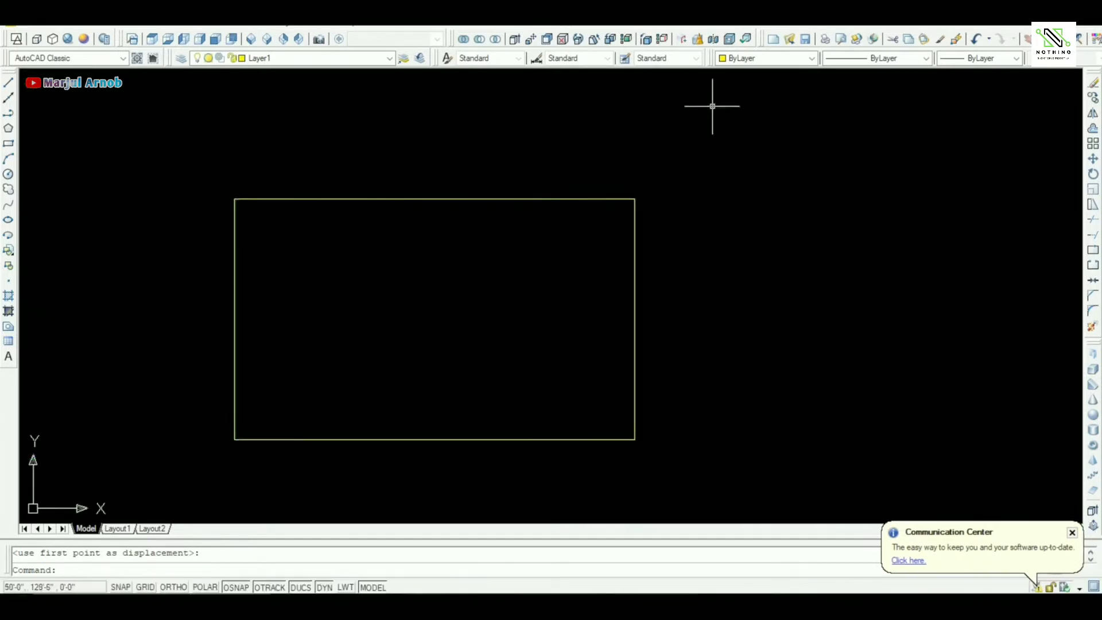
pyautogui.click(718, 127)
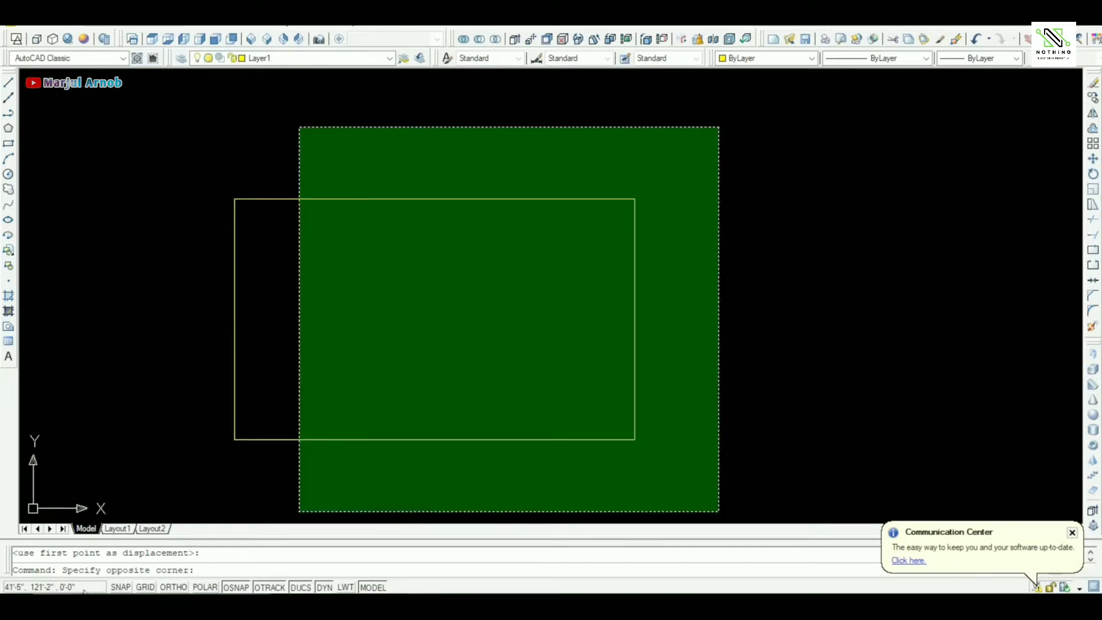
pyautogui.click(189, 481)
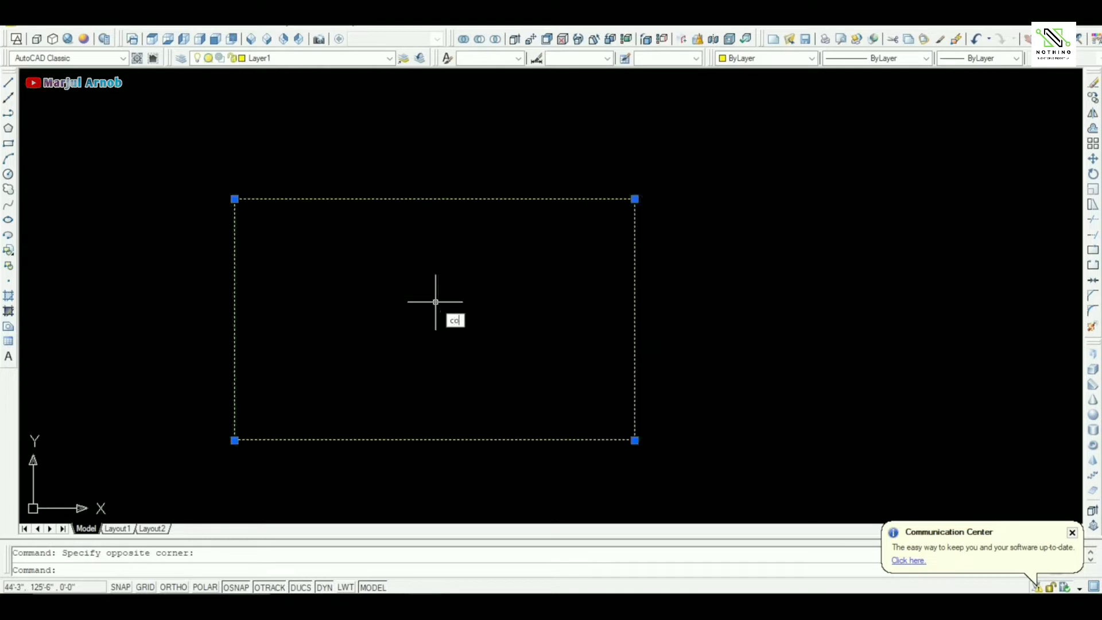
pyautogui.write('co')
pyautogui.press('Return')
pyautogui.click(436, 302)
pyautogui.scroll(-5, 717, 232)
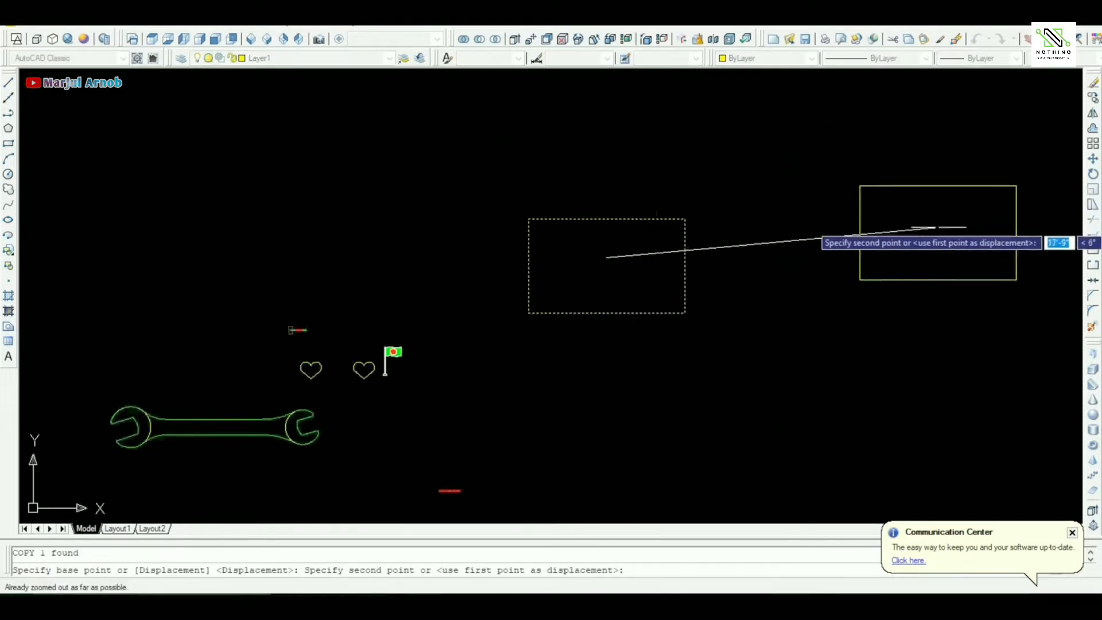
pyautogui.press('F8')
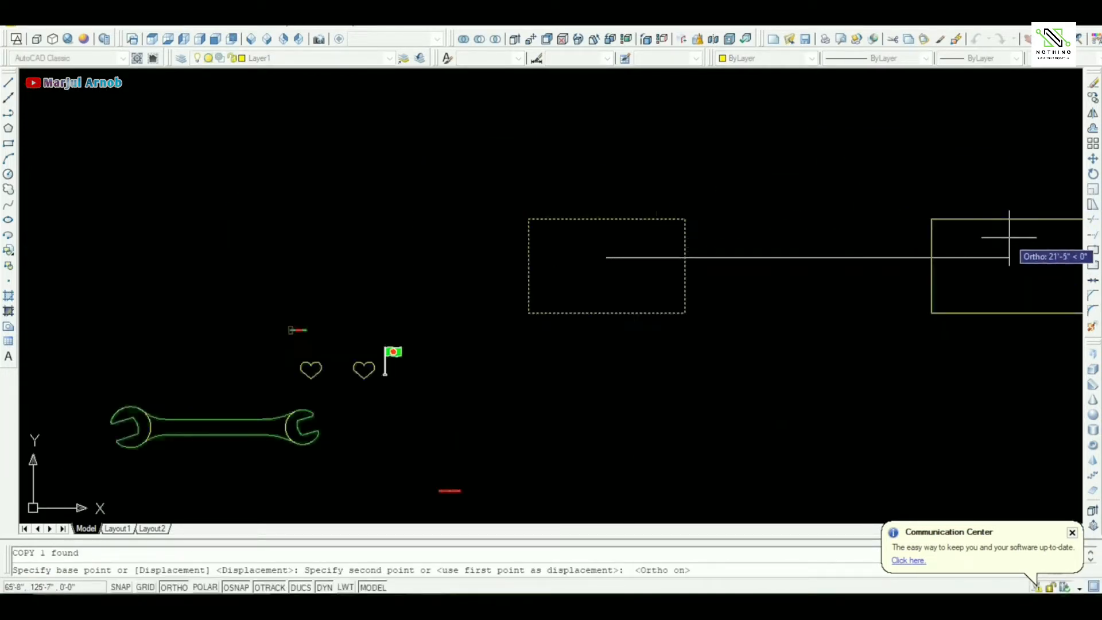
pyautogui.click(1009, 238)
pyautogui.press('Escape')
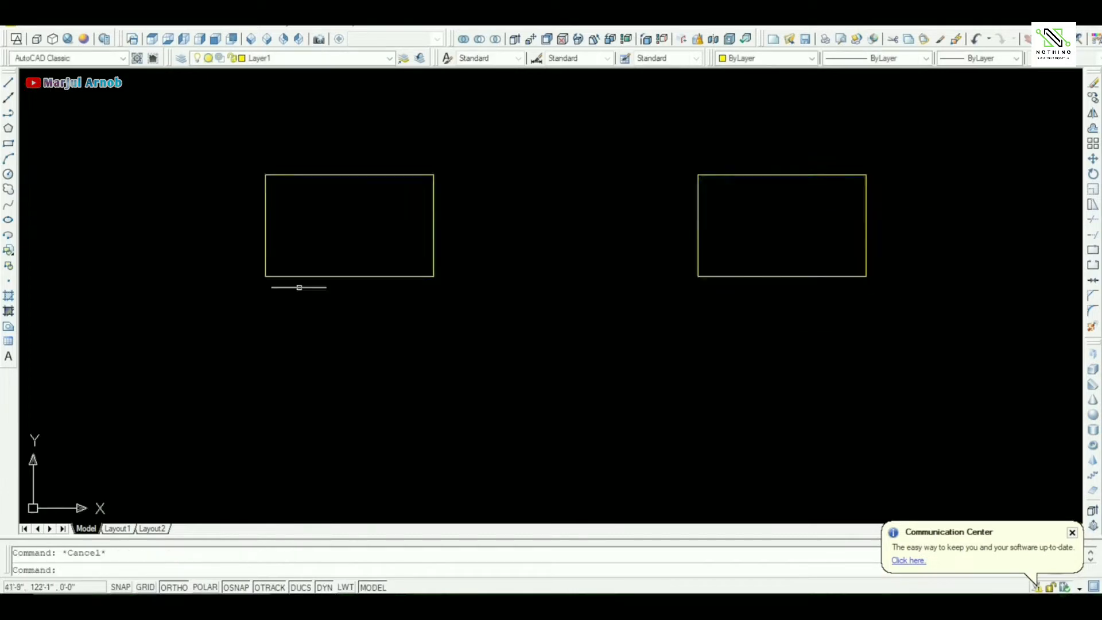
# Explode the original rectangle into separate edge lines
pyautogui.scroll(2, 305, 250)
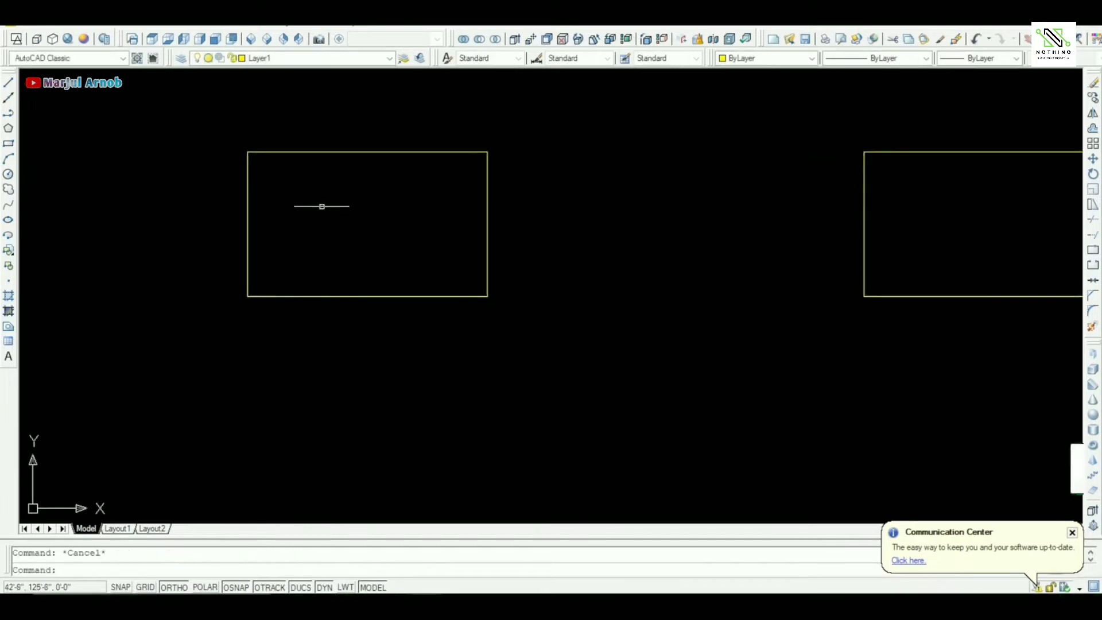
pyautogui.moveTo(339, 217); pyautogui.dragTo(381, 231, button='middle')
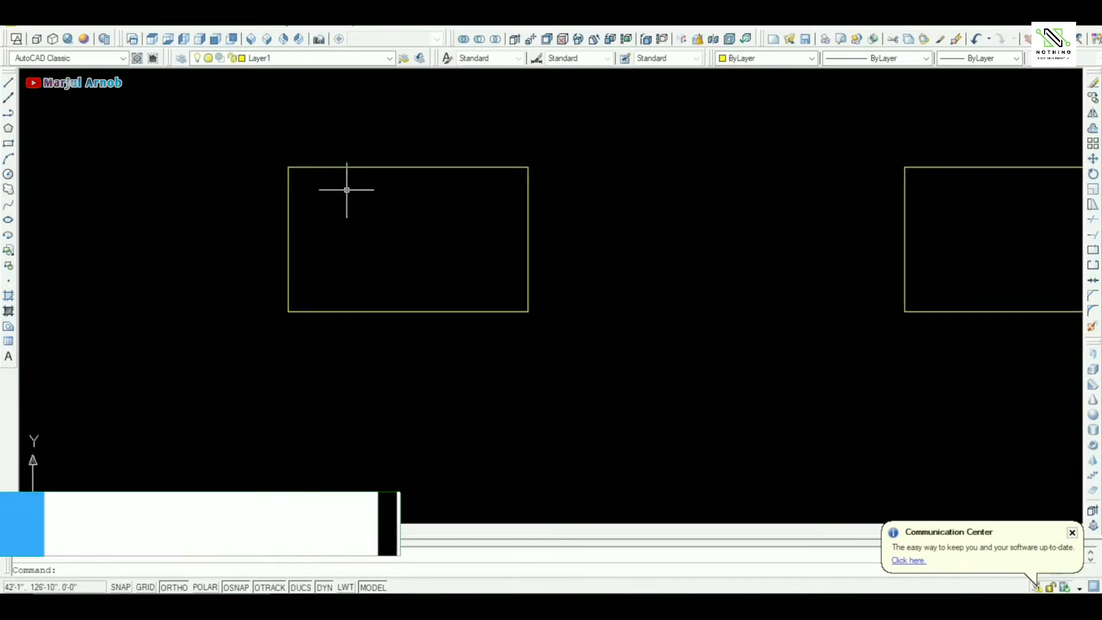
pyautogui.click(561, 128)
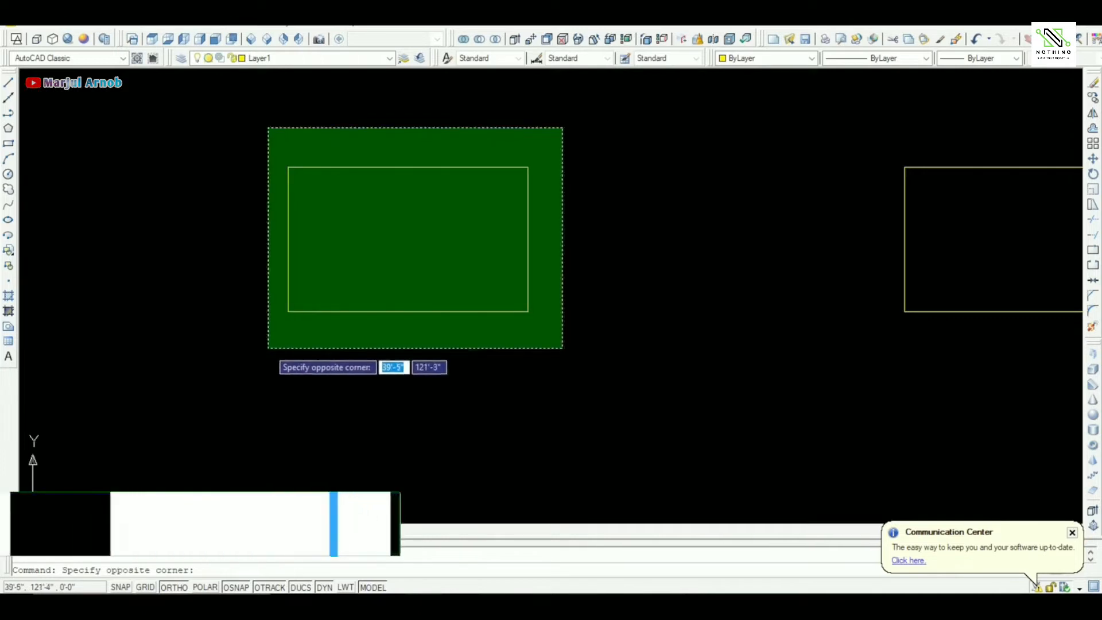
pyautogui.click(270, 346)
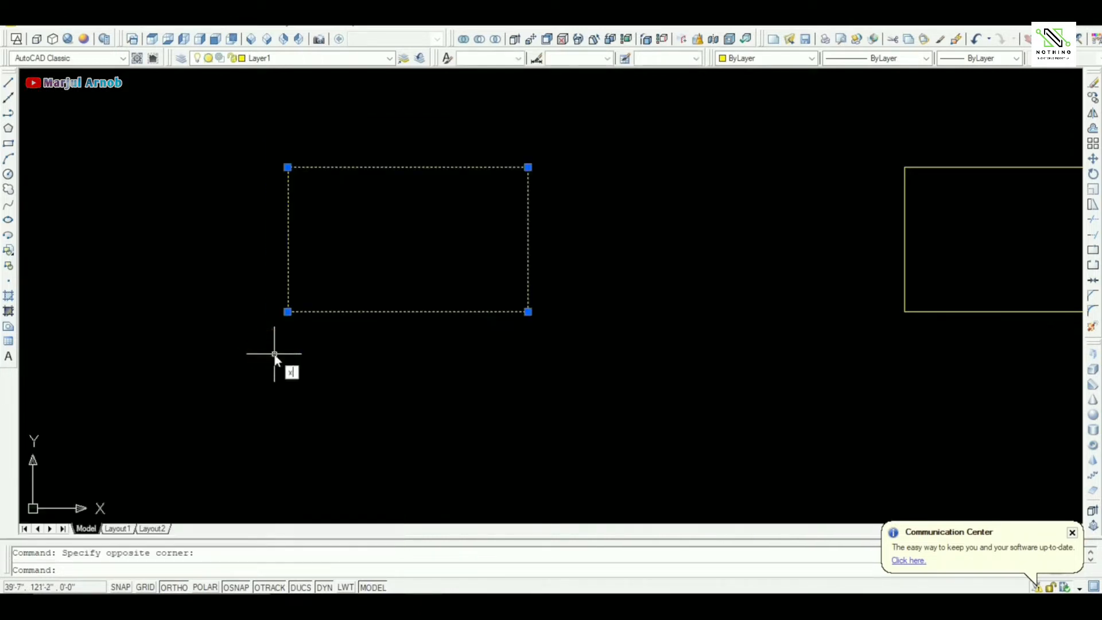
pyautogui.press('Escape')
# Offset the exploded rectangle's top edge 5 inward and its bottom edge 5 downward, outside the rectangle
pyautogui.scroll(2, 402, 281)
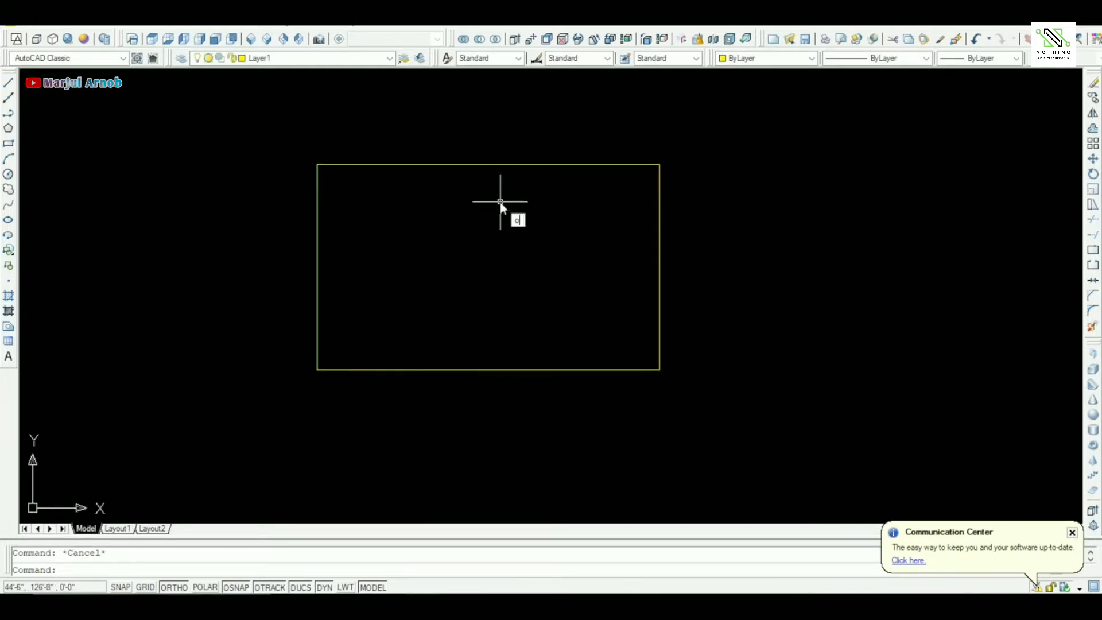
pyautogui.press('Return')
pyautogui.press('Return')
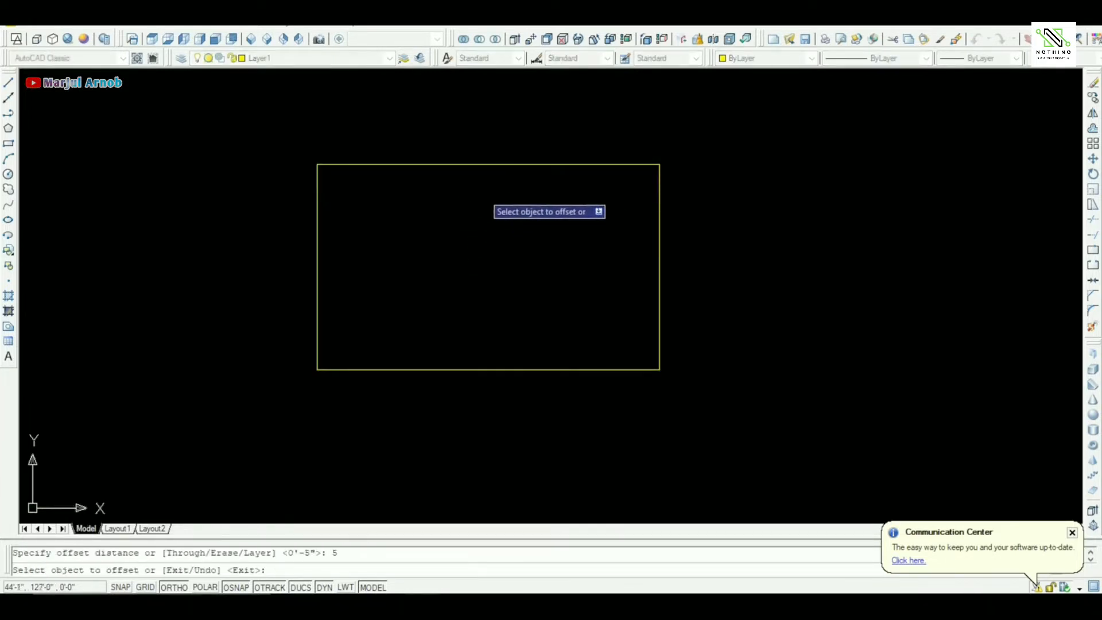
pyautogui.click(488, 164)
pyautogui.click(490, 177)
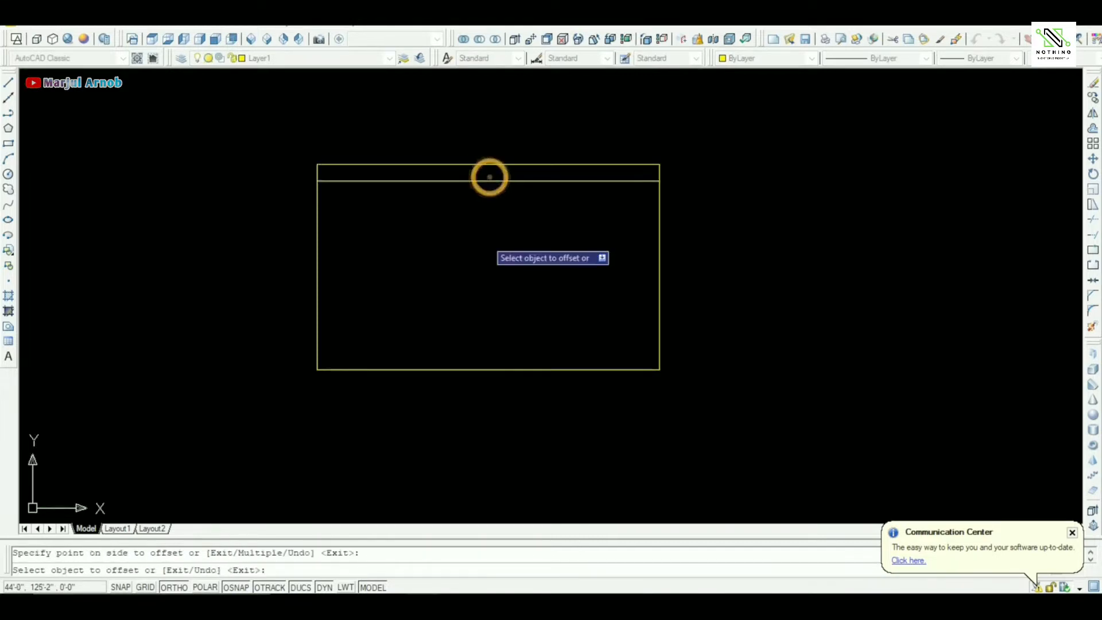
pyautogui.click(489, 369)
pyautogui.click(494, 382)
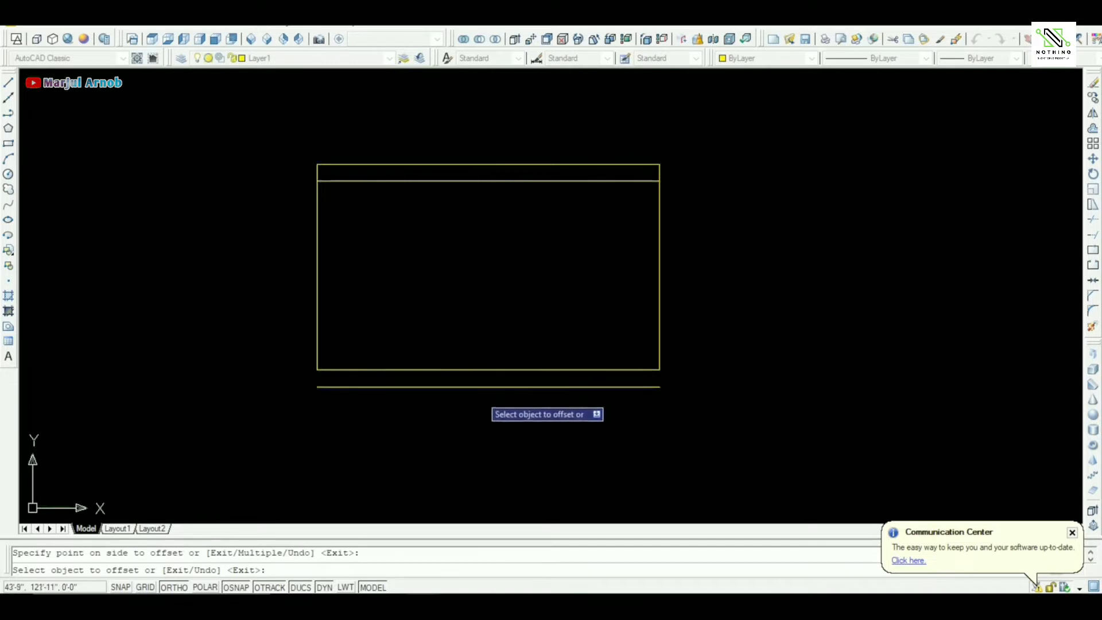
pyautogui.press('Escape')
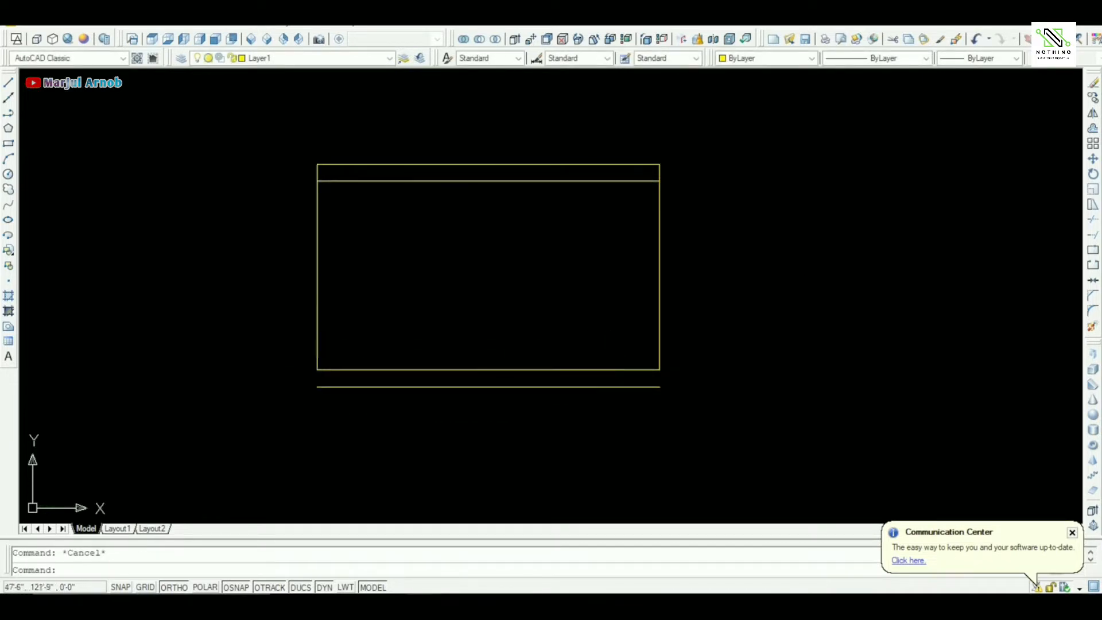
# Extend both vertical sides of the exploded rectangle down to the lowest horizontal line
pyautogui.write('ex')
pyautogui.press('Return')
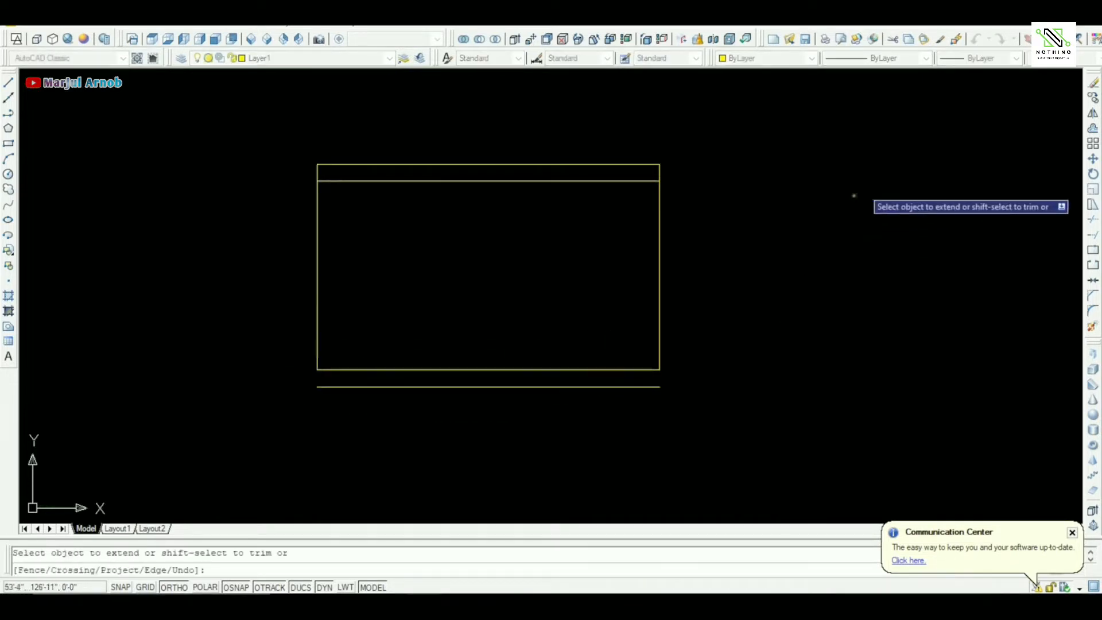
pyautogui.click(855, 196)
pyautogui.click(259, 351)
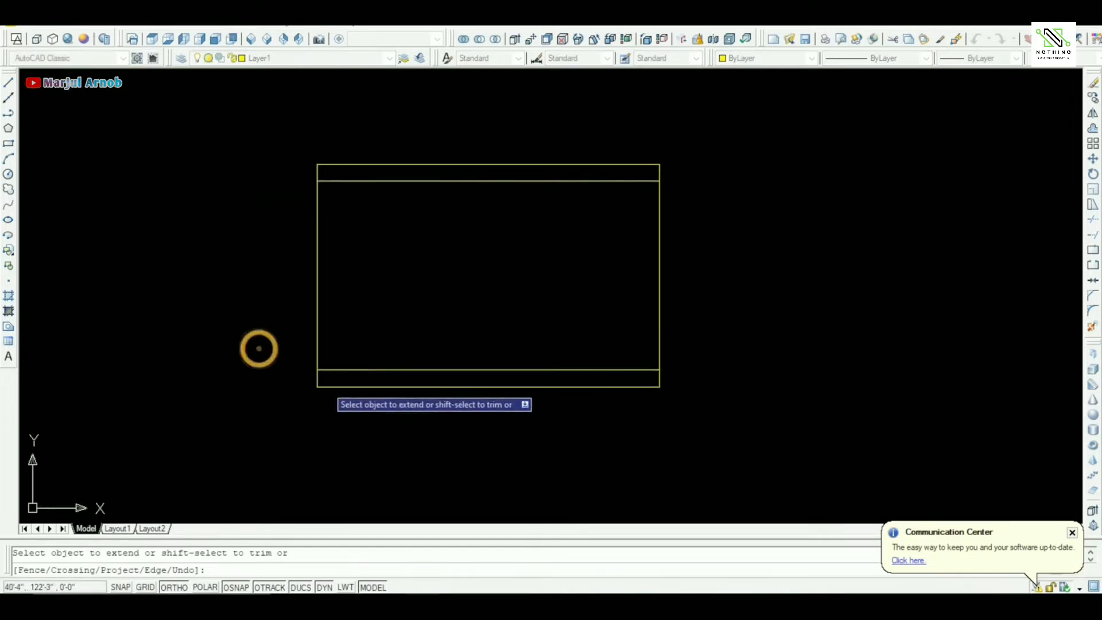
pyautogui.press('Escape')
# Offset the left and right sides of the frame 30 inward, creating two inner vertical guide lines
pyautogui.scroll(2, 381, 250)
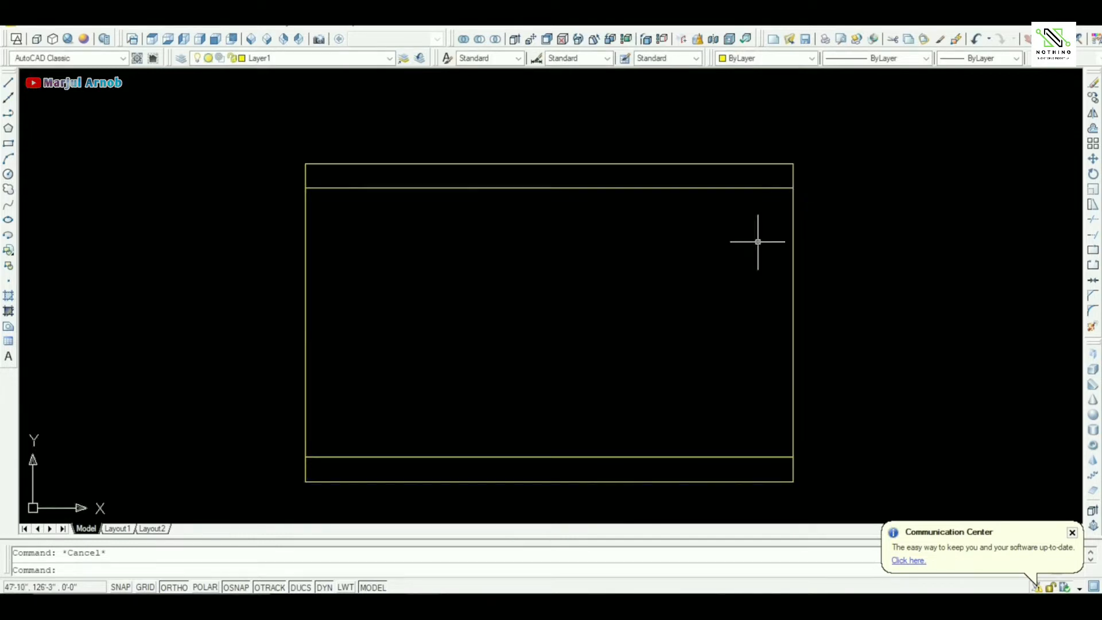
pyautogui.write('o')
pyautogui.press('Return')
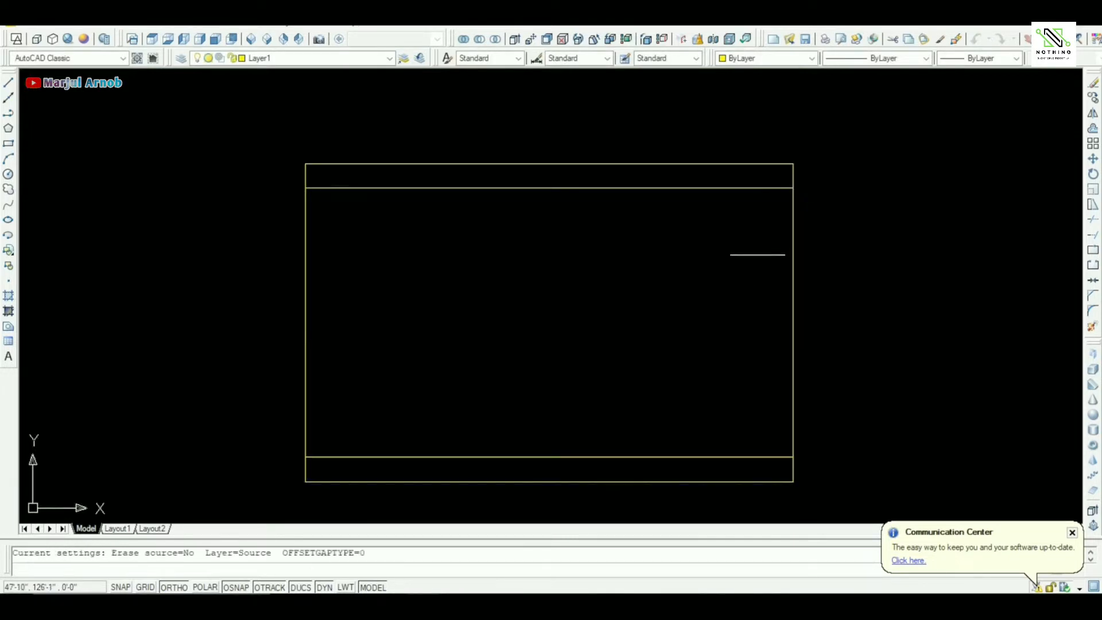
pyautogui.write('3')
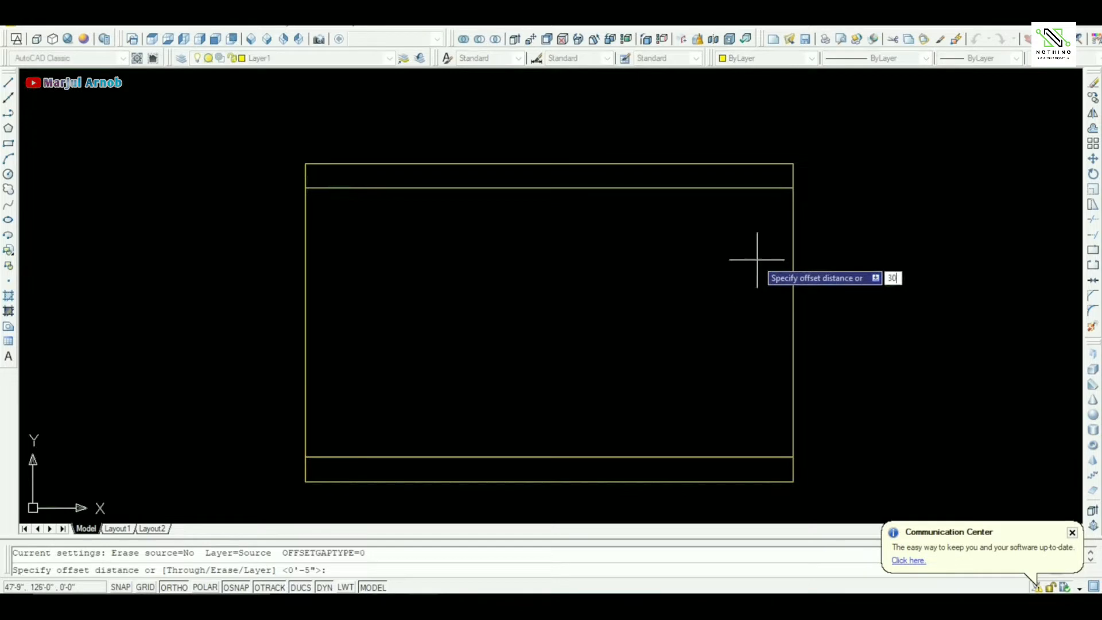
pyautogui.write('0')
pyautogui.press('Return')
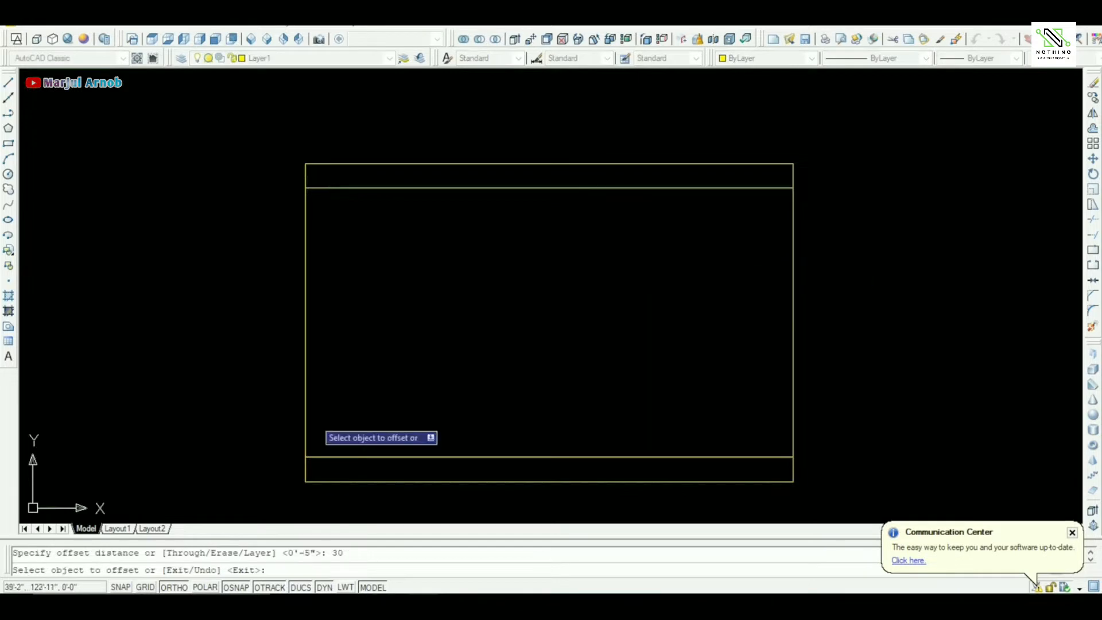
pyautogui.click(308, 314)
pyautogui.click(364, 313)
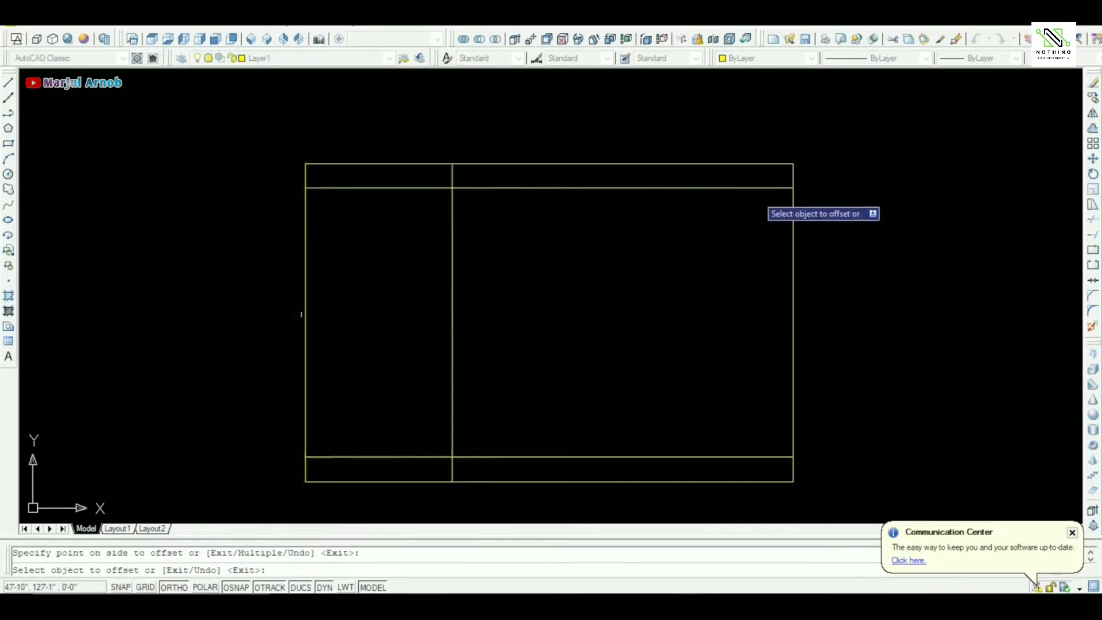
pyautogui.click(790, 214)
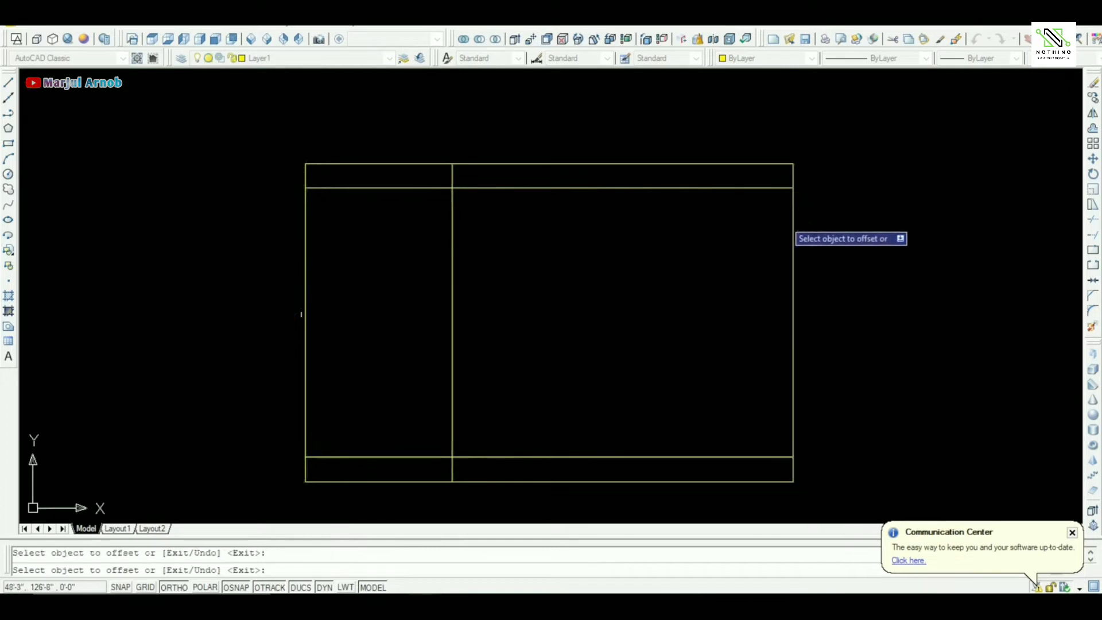
pyautogui.click(793, 214)
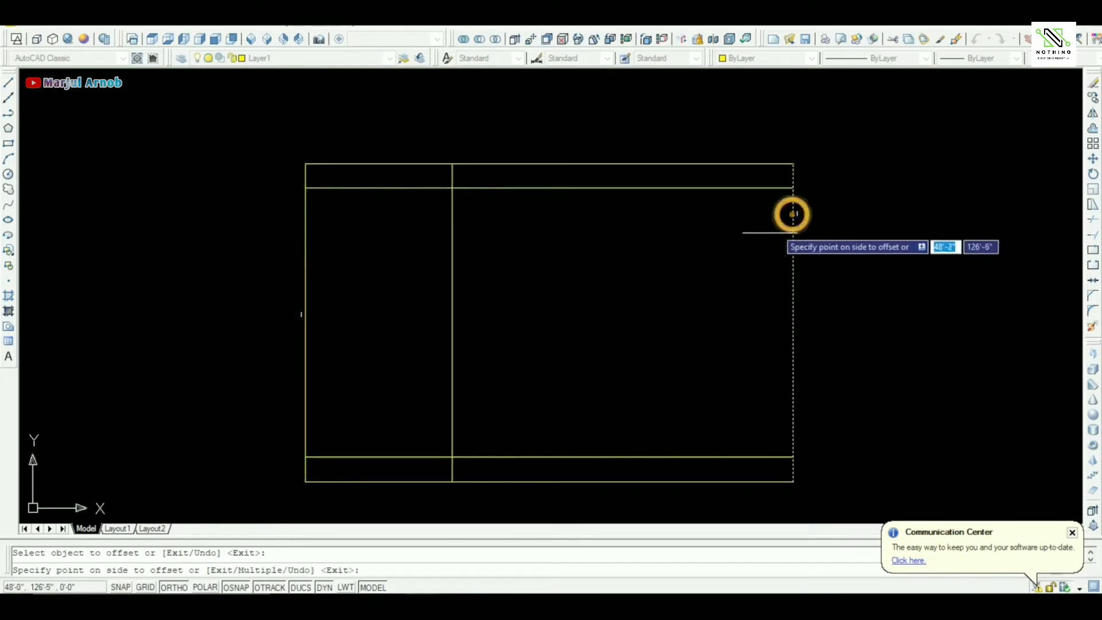
pyautogui.click(717, 260)
pyautogui.press('Escape')
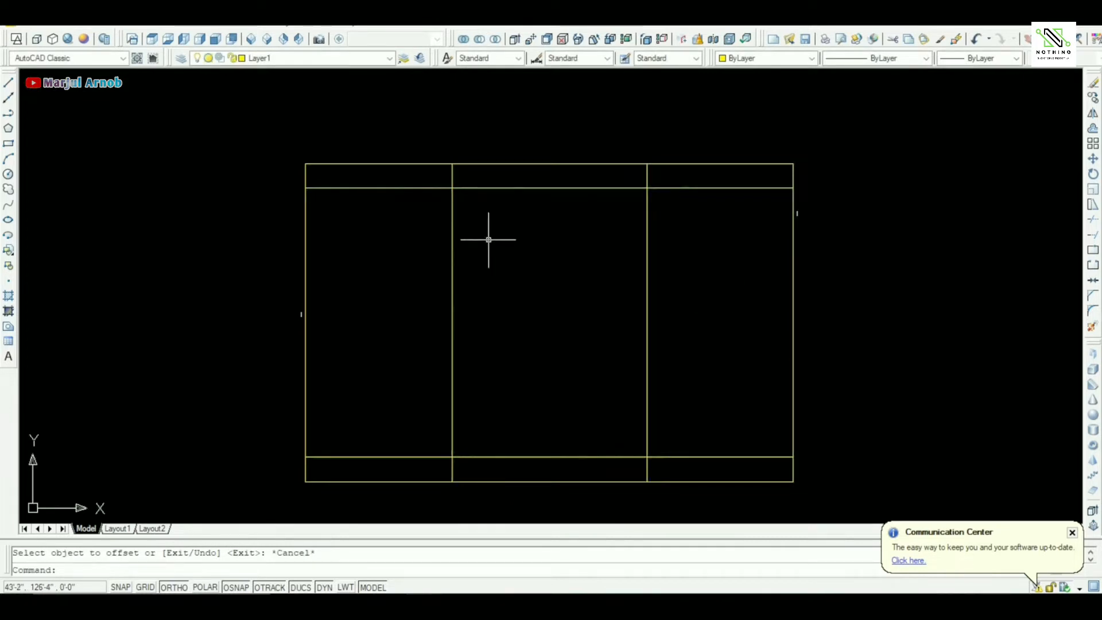
# With Ortho off, draw a wavy spline across the upper band, from its lower-left corner through alternating guide intersections to its upper-right corner, with default tangents
pyautogui.press('Return')
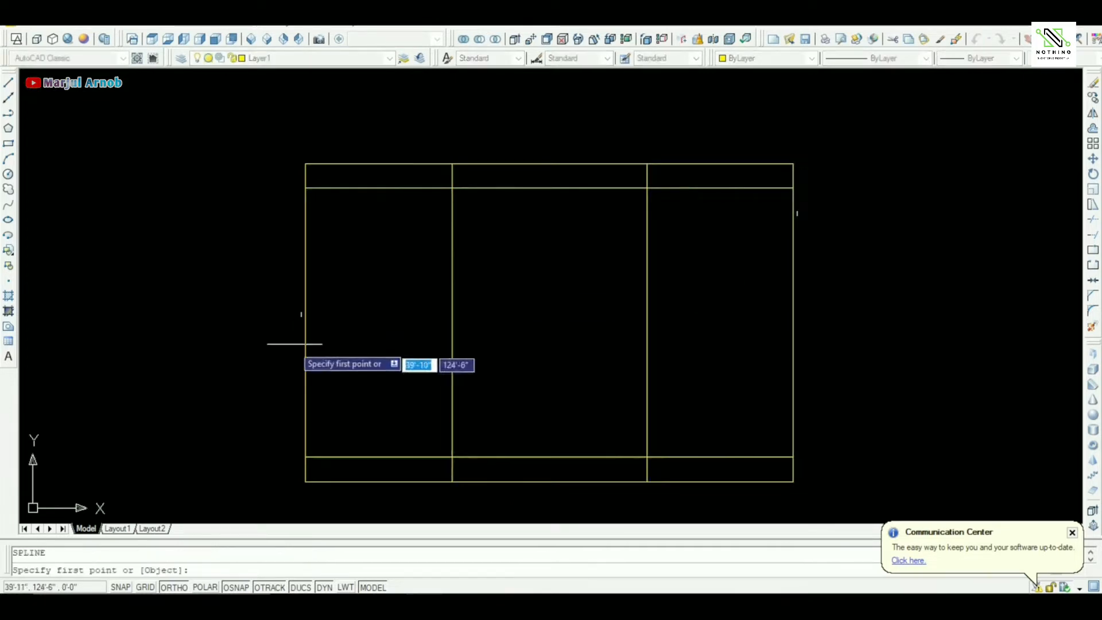
pyautogui.click(305, 188)
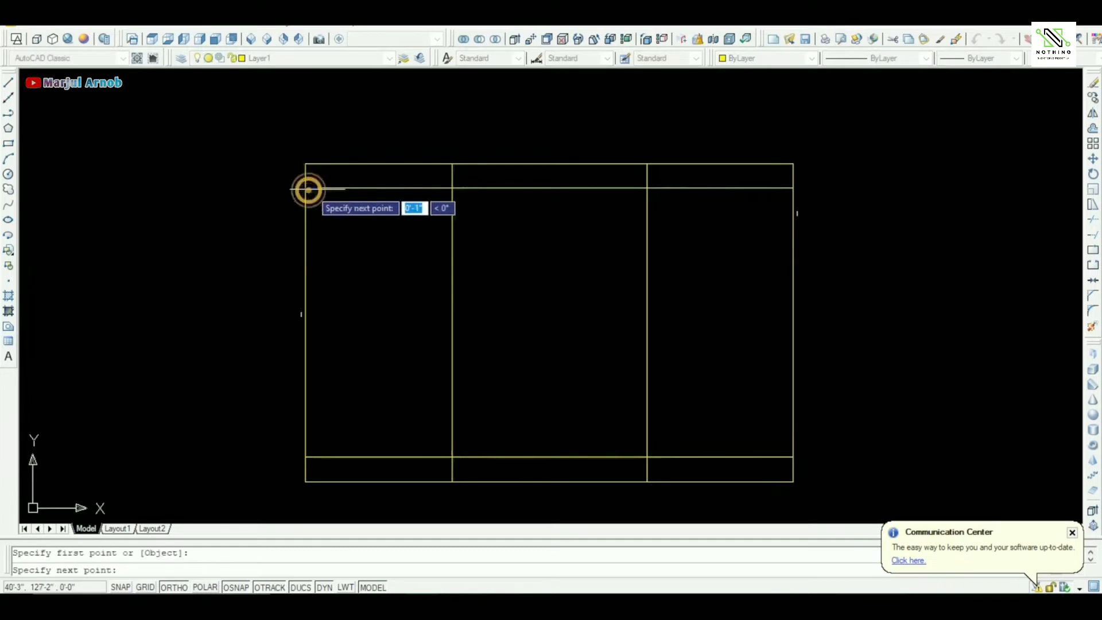
pyautogui.press('F8')
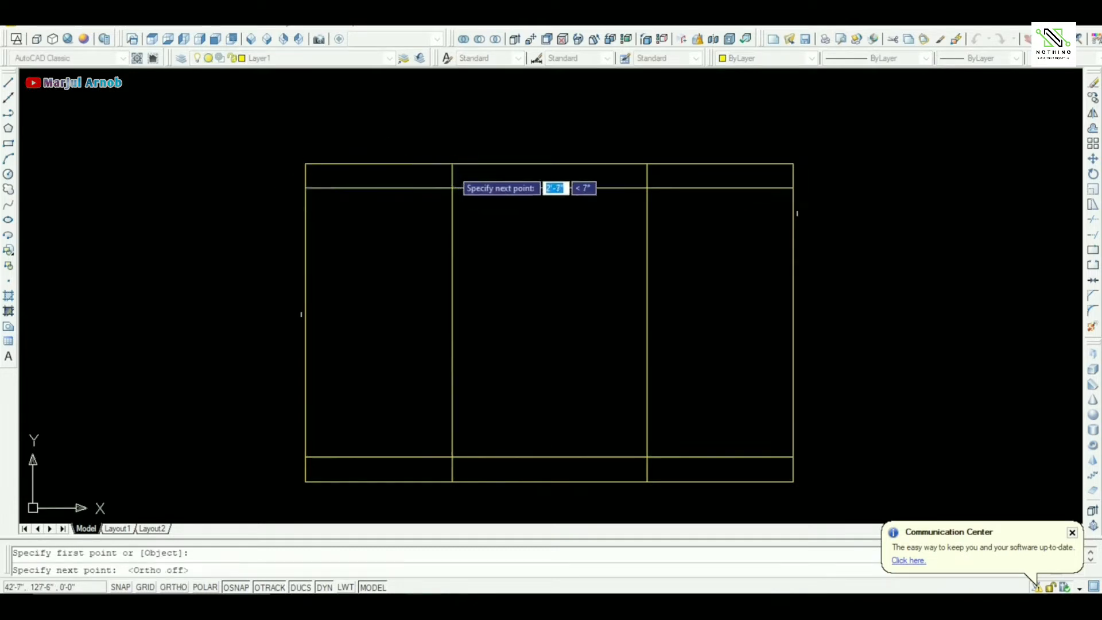
pyautogui.click(454, 164)
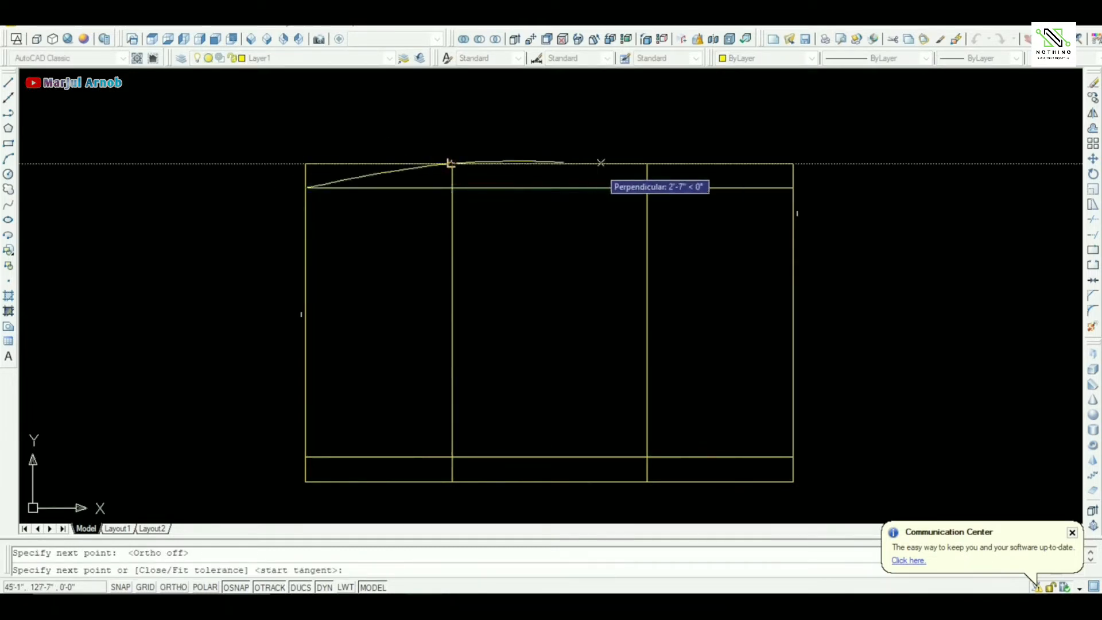
pyautogui.click(648, 187)
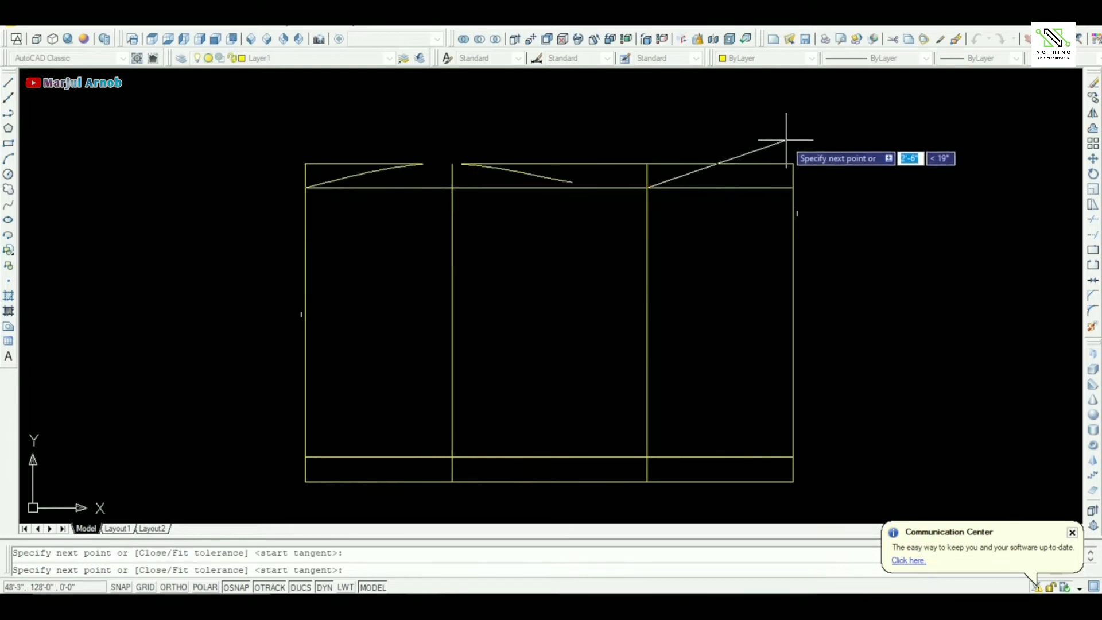
pyautogui.click(793, 164)
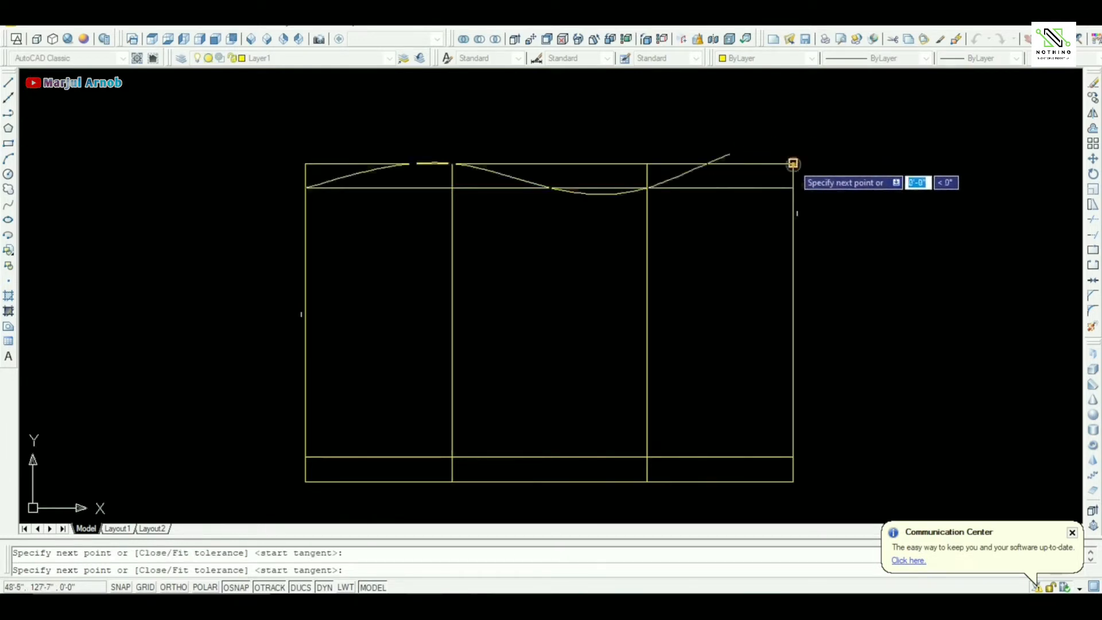
pyautogui.press('Return')
pyautogui.press('Return')
pyautogui.press('Return')
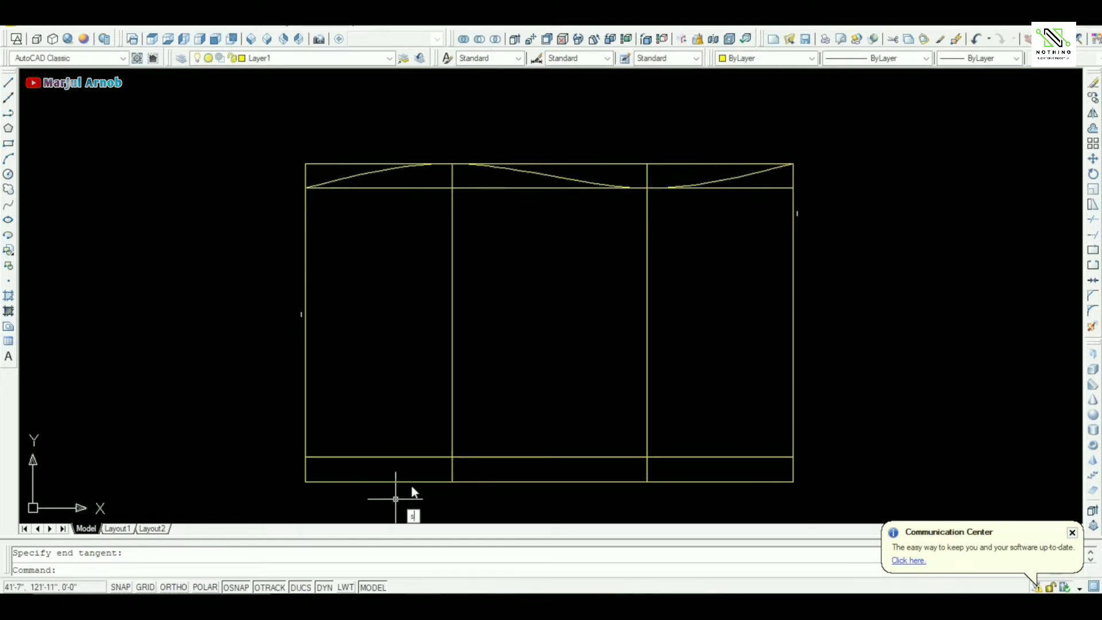
# Draw a matching wavy spline across the lower band, from its lower-left corner through alternating guide intersections to its upper-right corner, with default tangents
pyautogui.write('spl')
pyautogui.press('Return')
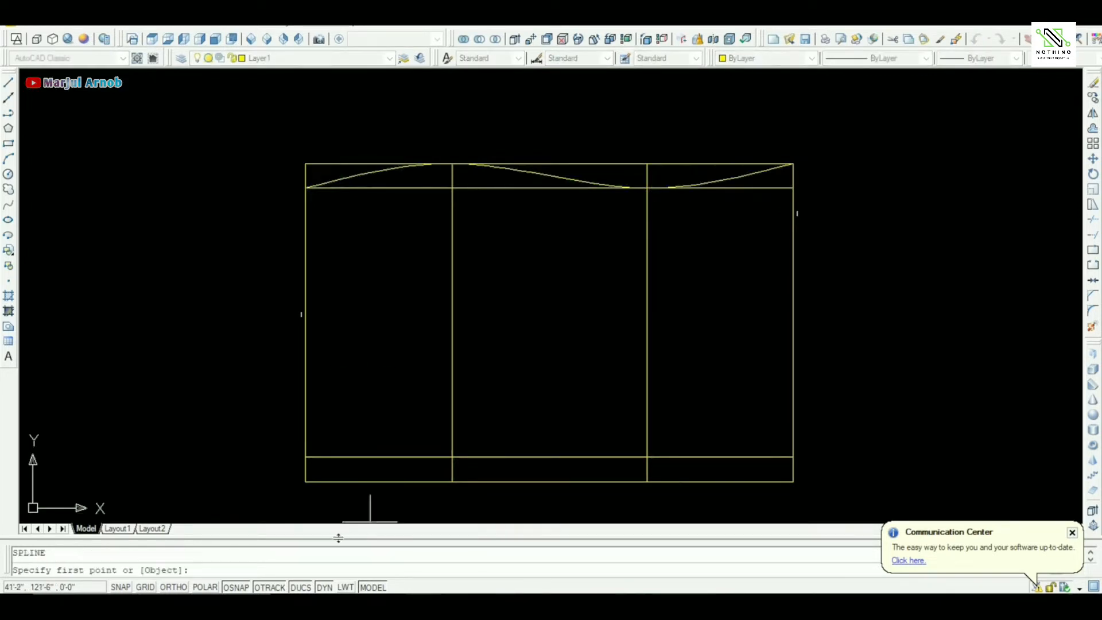
pyautogui.click(305, 481)
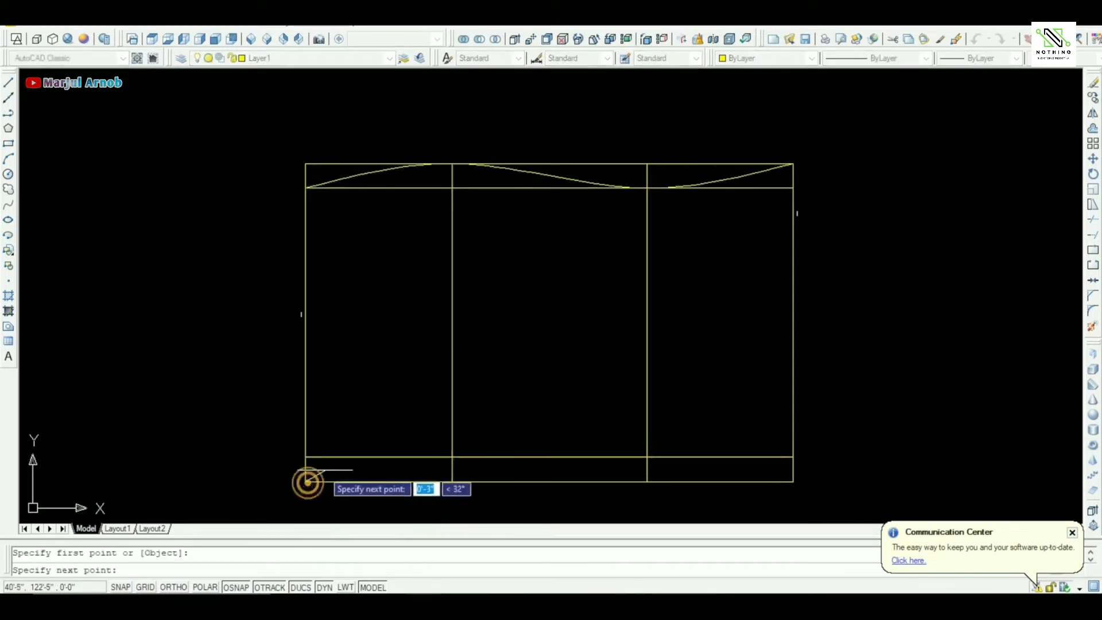
pyautogui.click(452, 457)
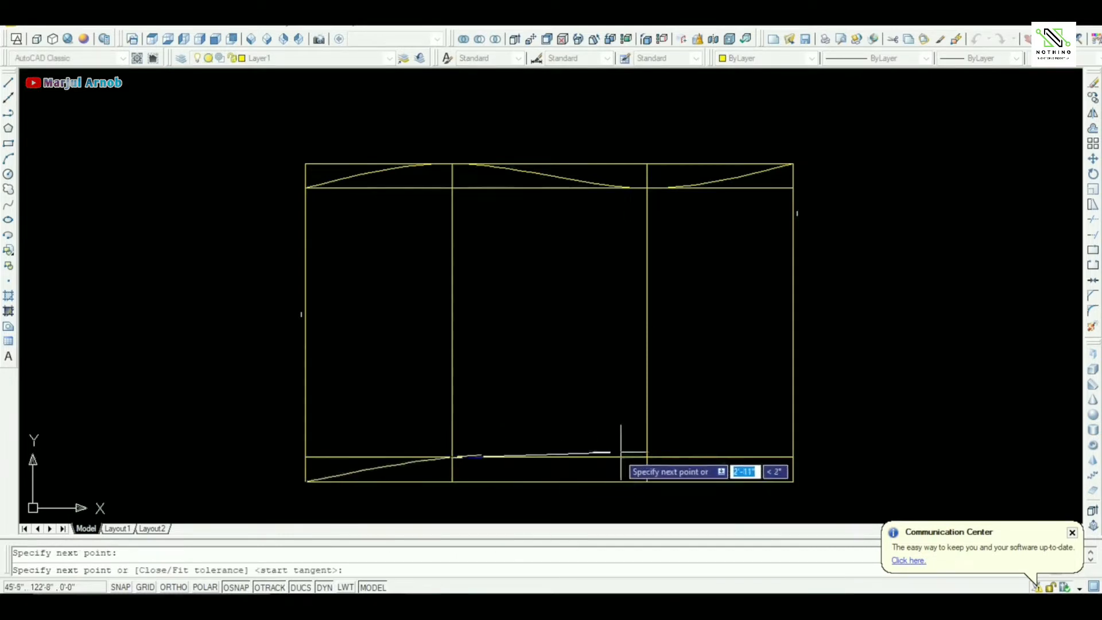
pyautogui.click(648, 482)
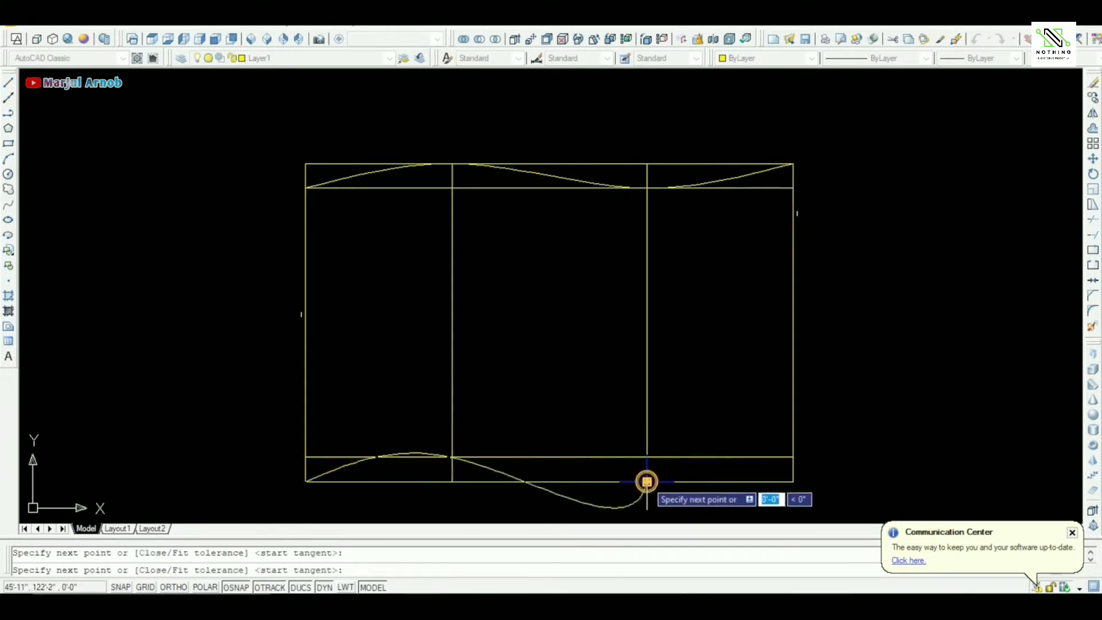
pyautogui.click(793, 458)
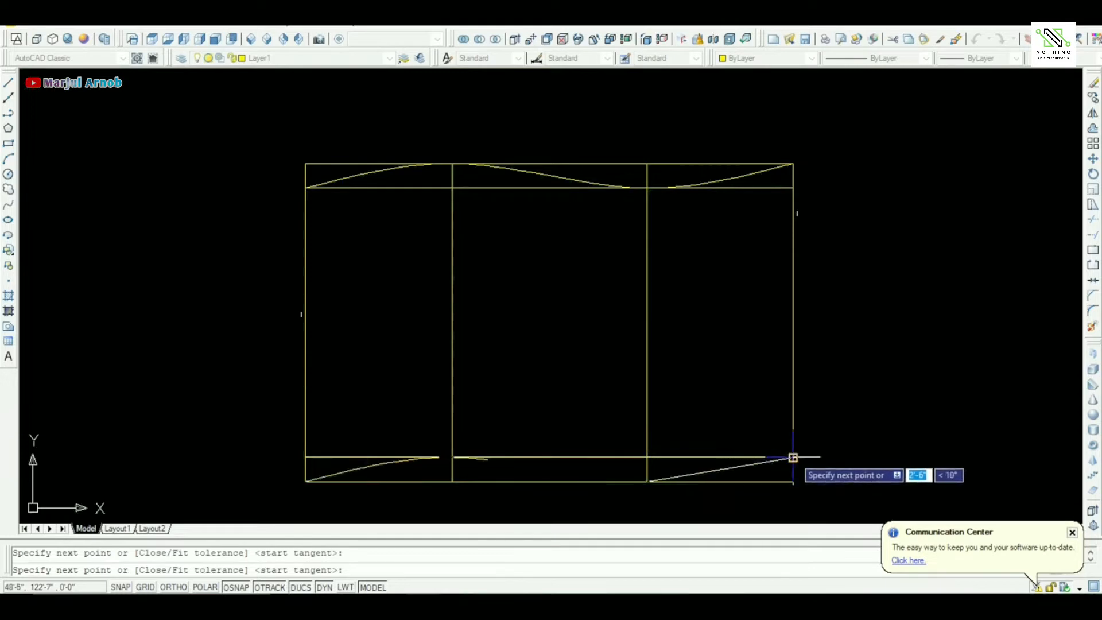
pyautogui.press('Return')
pyautogui.press('Return')
pyautogui.press('Return')
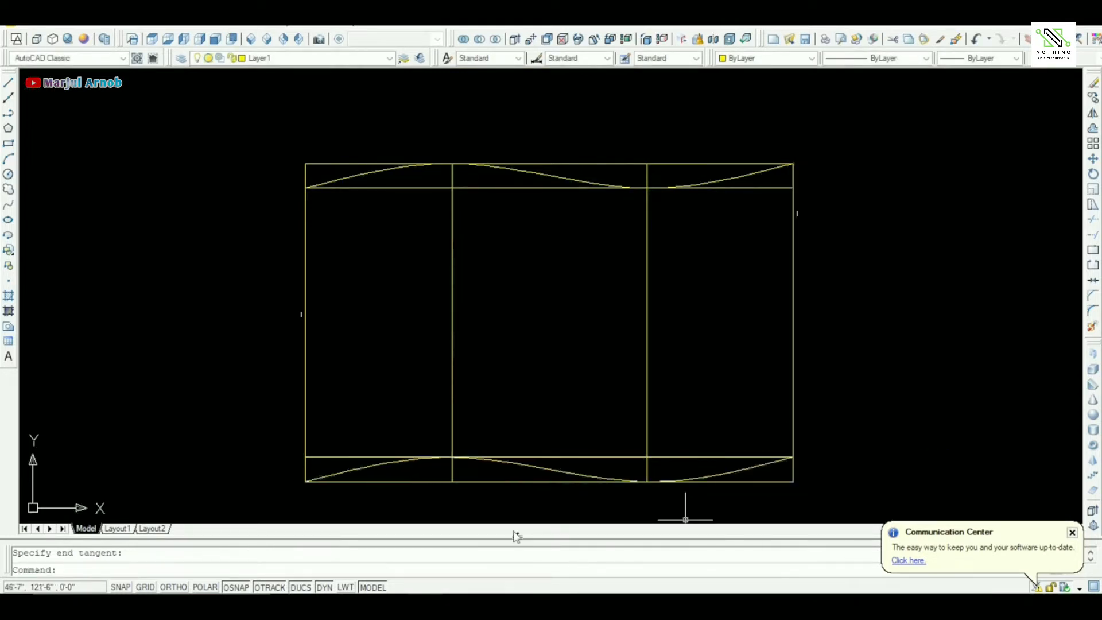
# Erase both inner vertical guide lines and the two straight horizontal lines around the upper spline
pyautogui.click(484, 176)
pyautogui.click(433, 223)
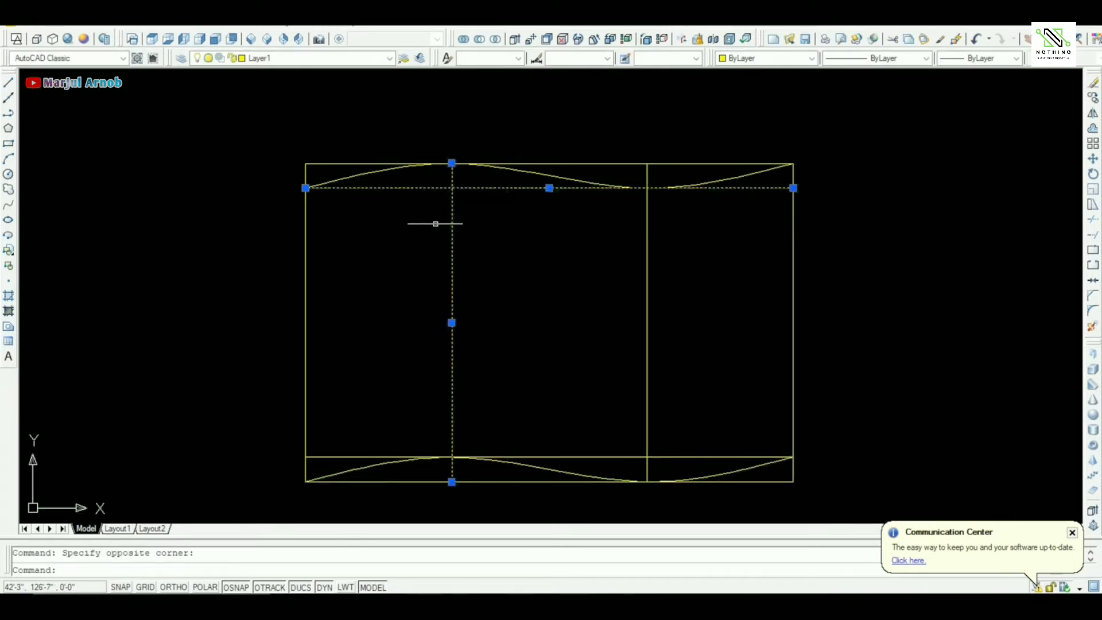
pyautogui.press('Delete')
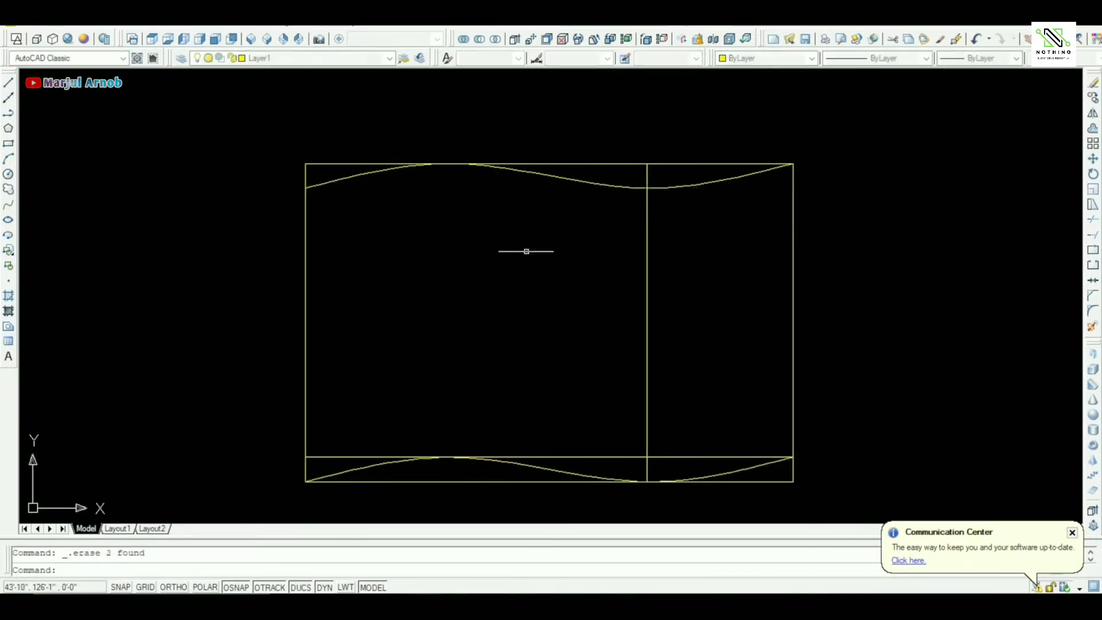
pyautogui.click(686, 201)
pyautogui.click(637, 253)
pyautogui.press('Delete')
pyautogui.click(682, 168)
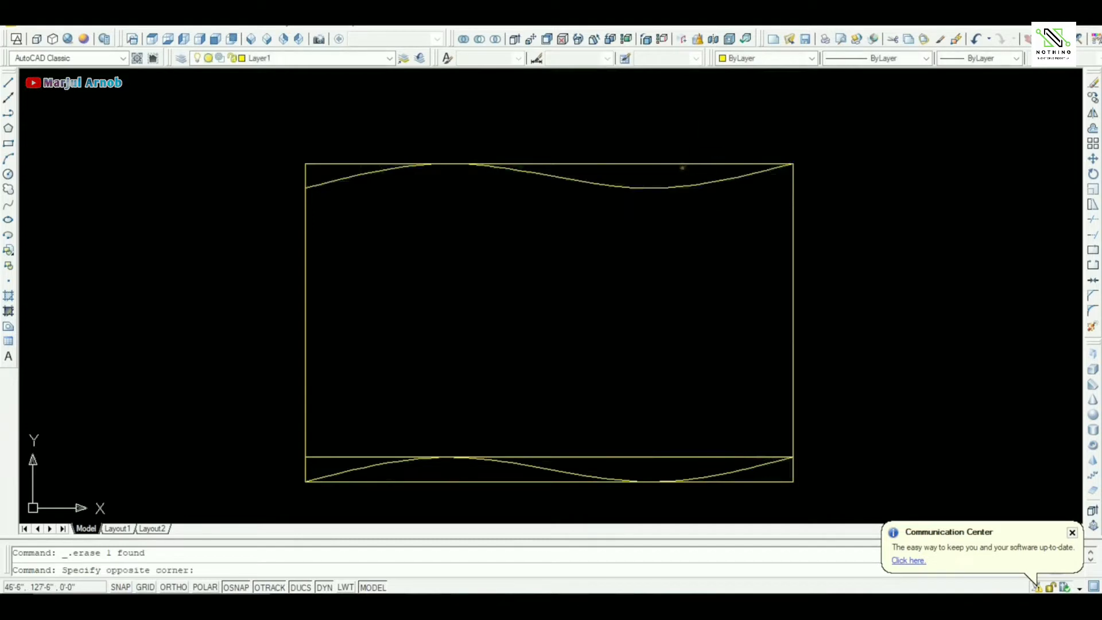
pyautogui.click(677, 160)
pyautogui.press('Delete')
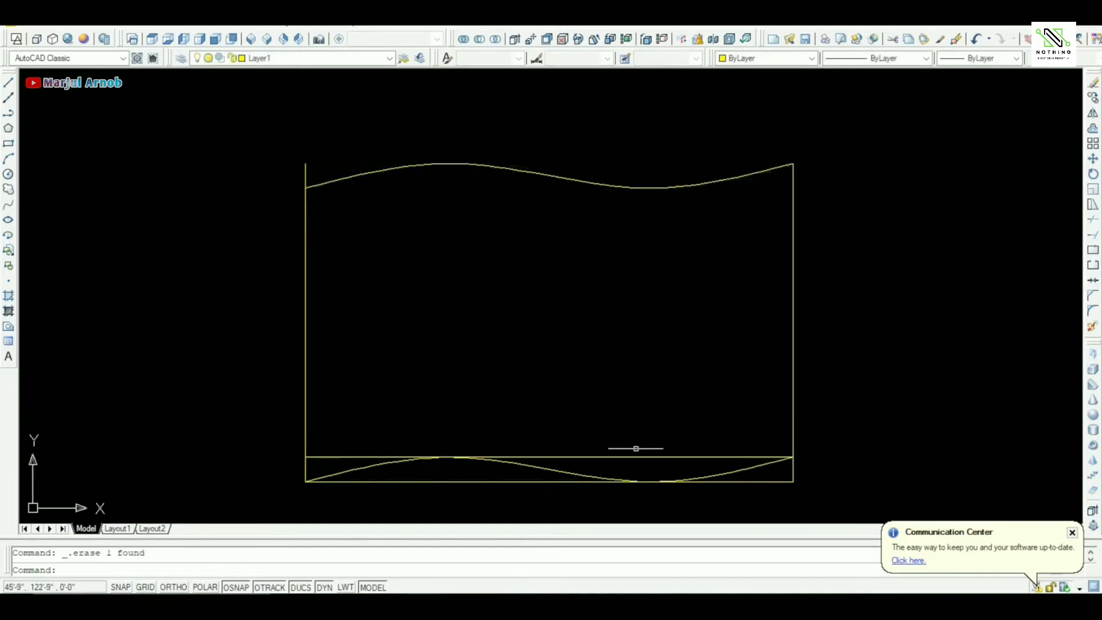
# Erase the two straight horizontal lines around the lower spline
pyautogui.click(639, 433)
pyautogui.click(634, 455)
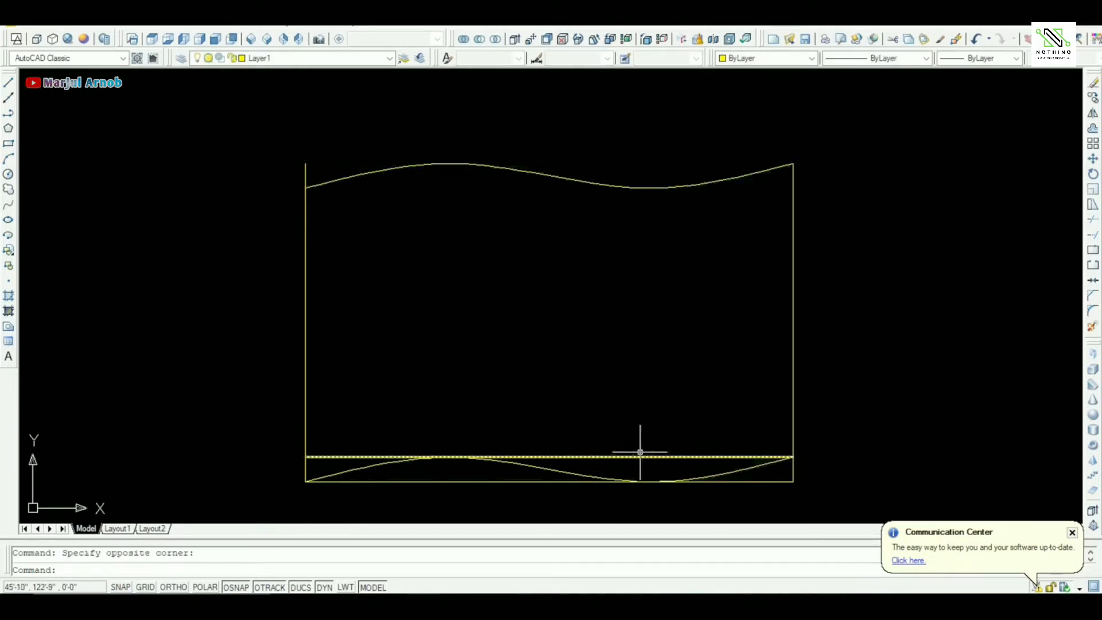
pyautogui.click(650, 438)
pyautogui.click(634, 467)
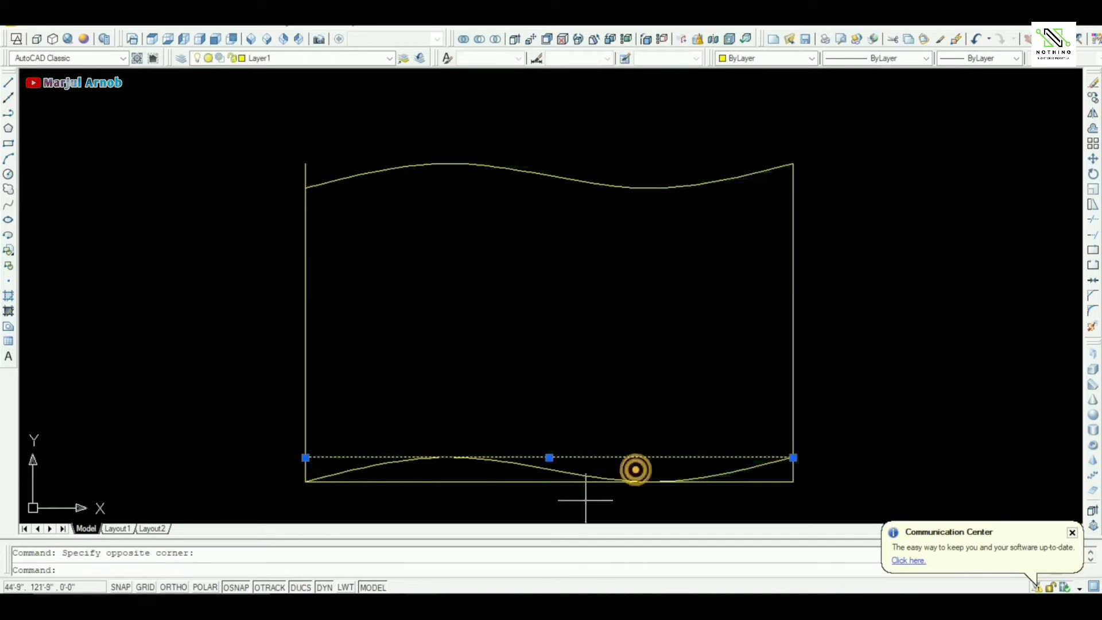
pyautogui.click(487, 476)
pyautogui.press('Delete')
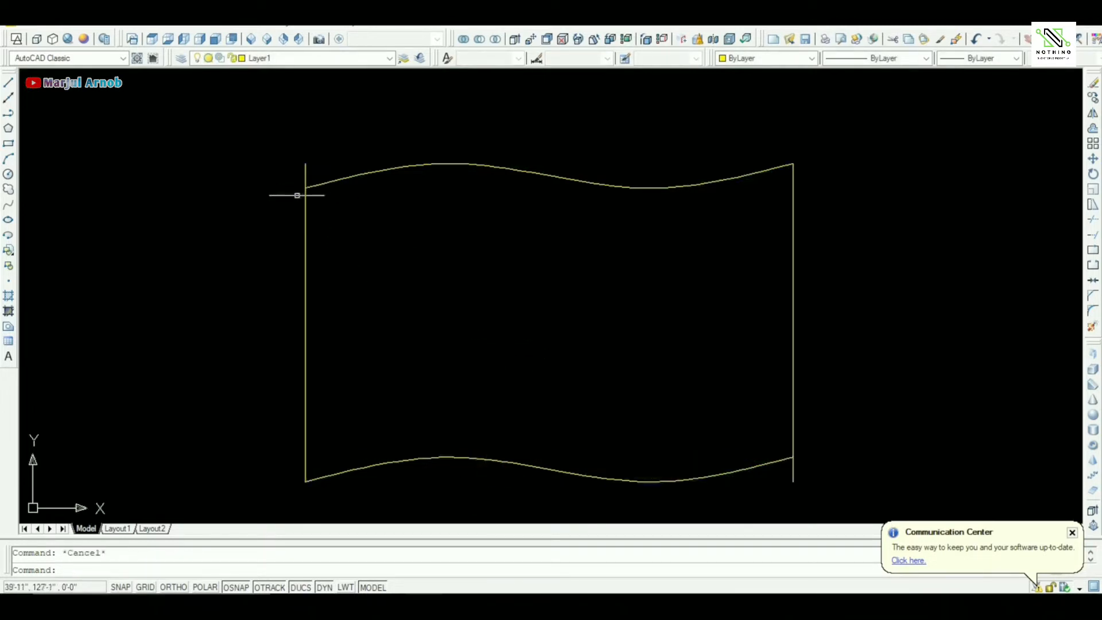
# Trim the left side's stub above the upper spline and the right side's stub below the lower spline
pyautogui.write('tr')
pyautogui.press('Return')
pyautogui.press('Return')
pyautogui.click(325, 163)
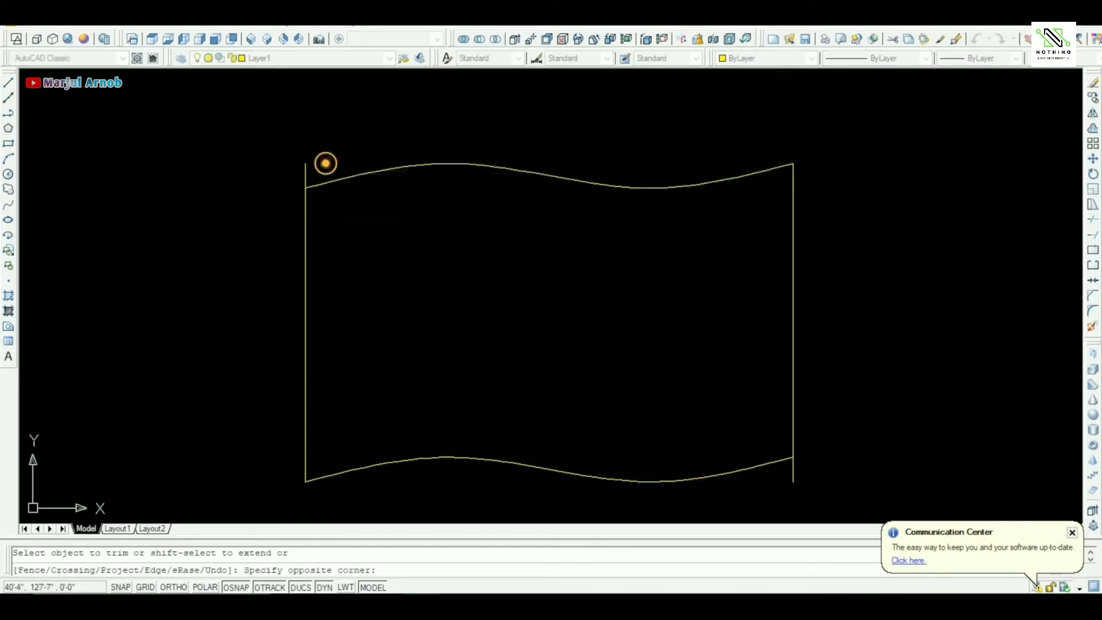
pyautogui.click(291, 174)
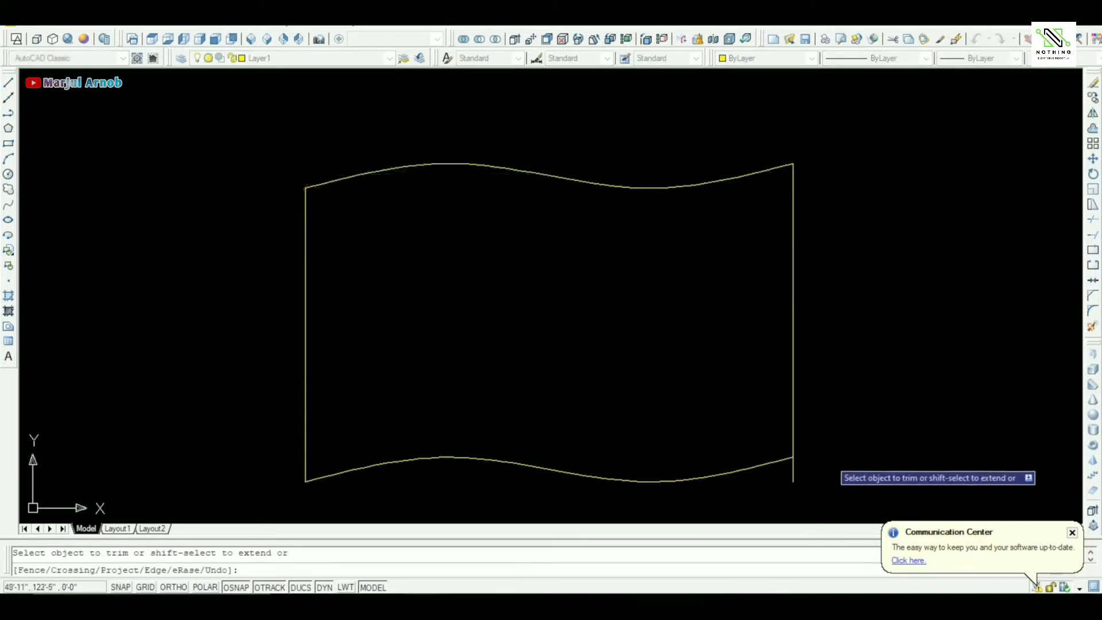
pyautogui.click(809, 469)
pyautogui.click(782, 488)
pyautogui.press('Escape')
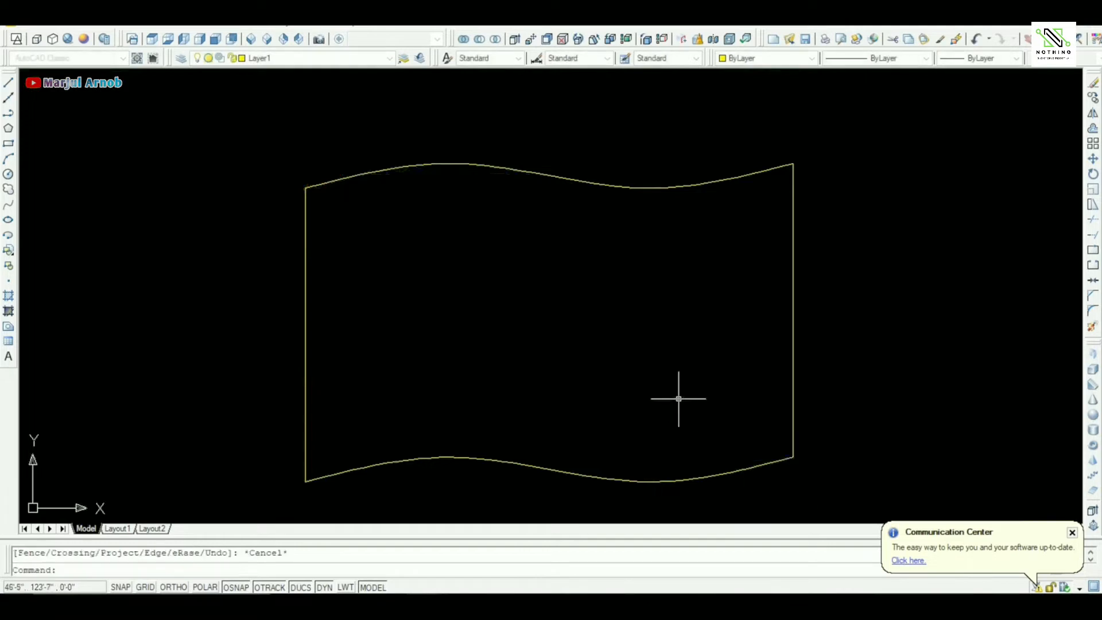
# Draw a vertical pole line about 15'-4" long with Ortho on, from just above the flag's upper-left corner straight down along its left side
pyautogui.scroll(-3, 666, 383)
pyautogui.moveTo(664, 381); pyautogui.dragTo(719, 262, button='middle')
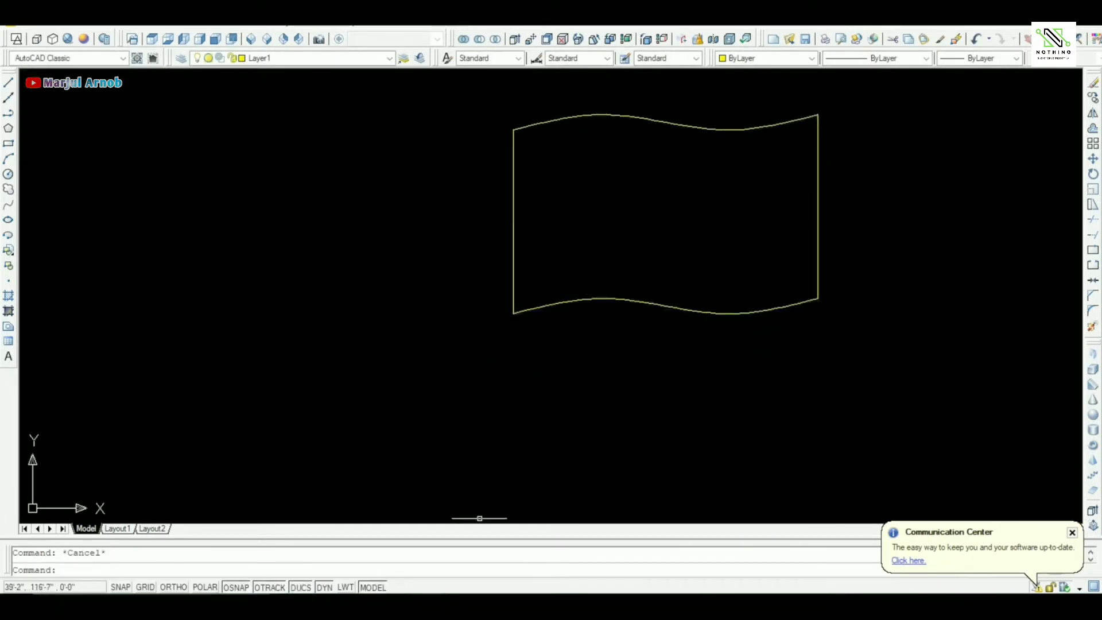
pyautogui.moveTo(558, 243); pyautogui.dragTo(531, 219, button='middle')
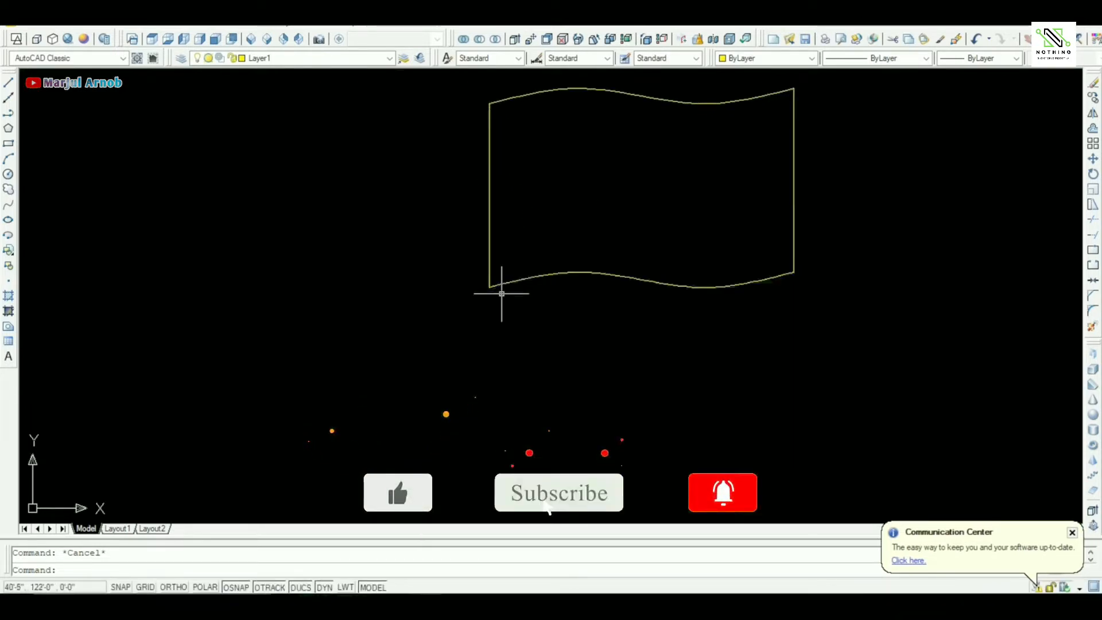
pyautogui.write('l')
pyautogui.press('Return')
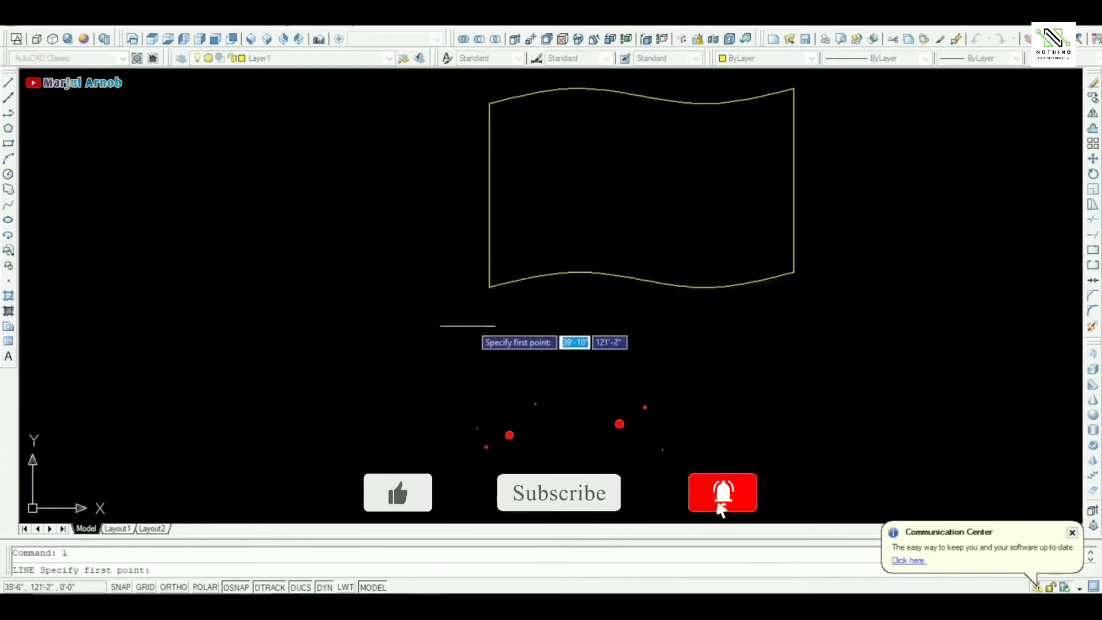
pyautogui.click(489, 90)
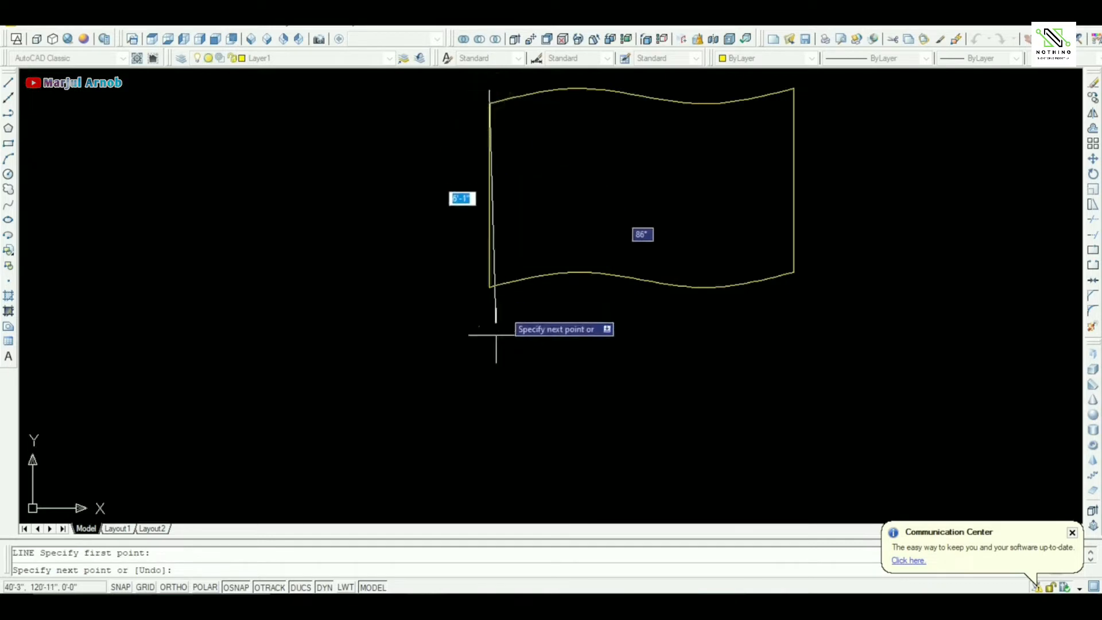
pyautogui.press('F8')
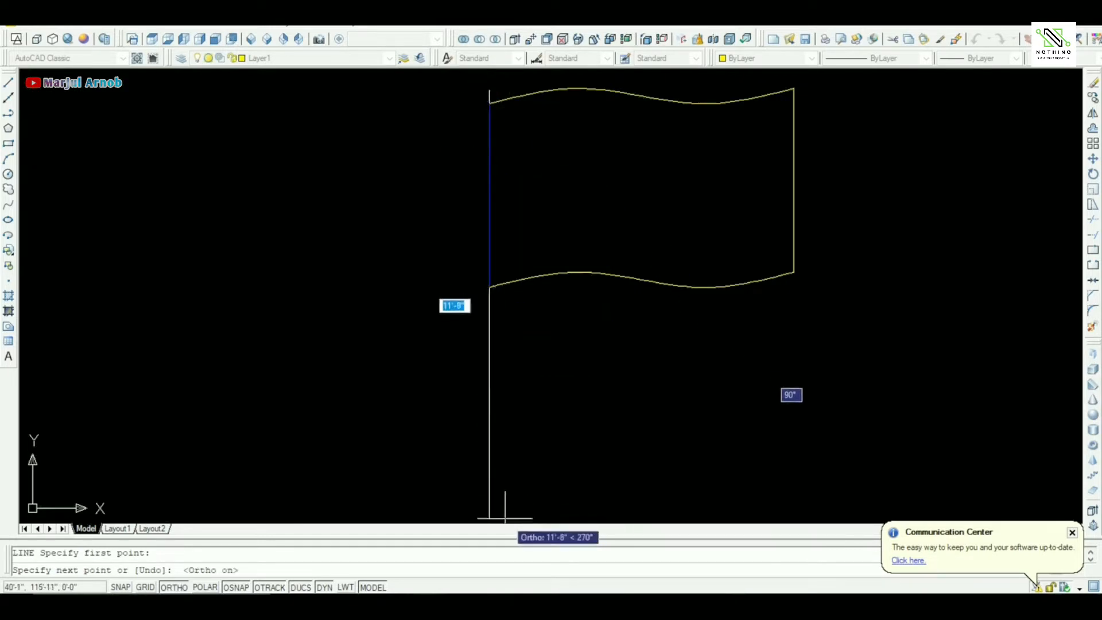
pyautogui.scroll(-2, 501, 508)
pyautogui.moveTo(493, 488); pyautogui.dragTo(498, 390, button='middle')
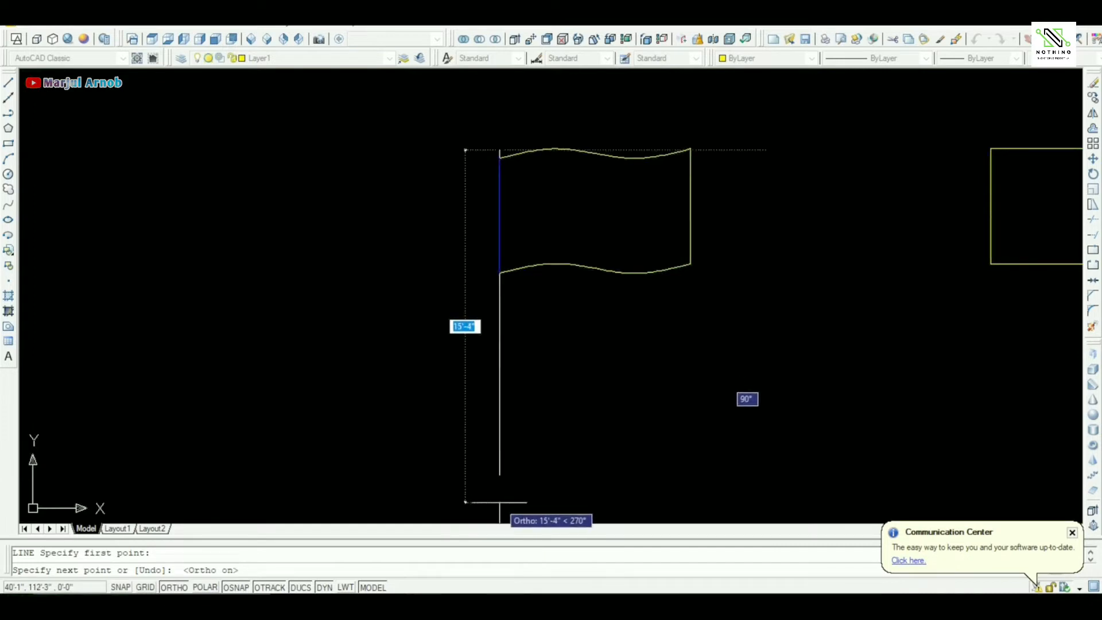
pyautogui.click(500, 502)
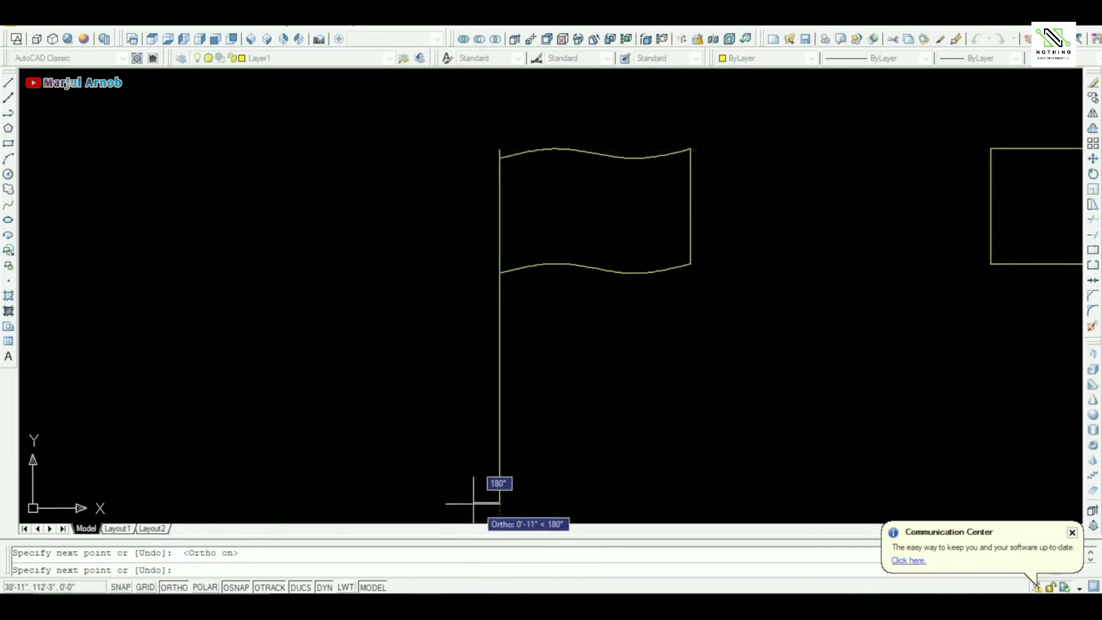
pyautogui.press('Escape')
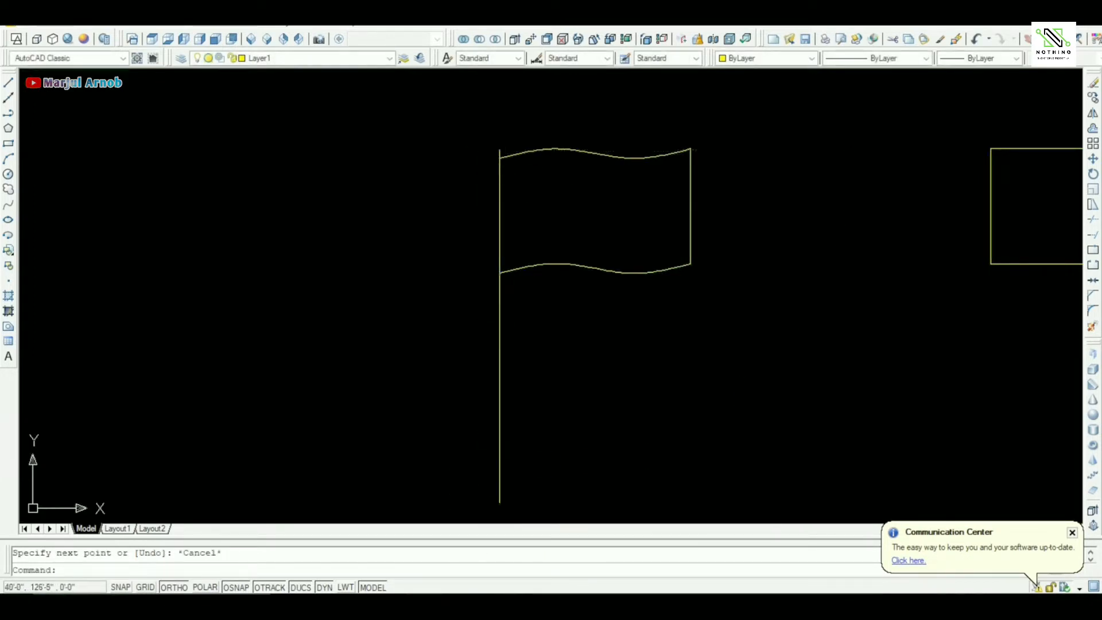
# Offset the vertical pole line 5 inches to the outer side, away from the flag
pyautogui.write('o')
pyautogui.press('Return')
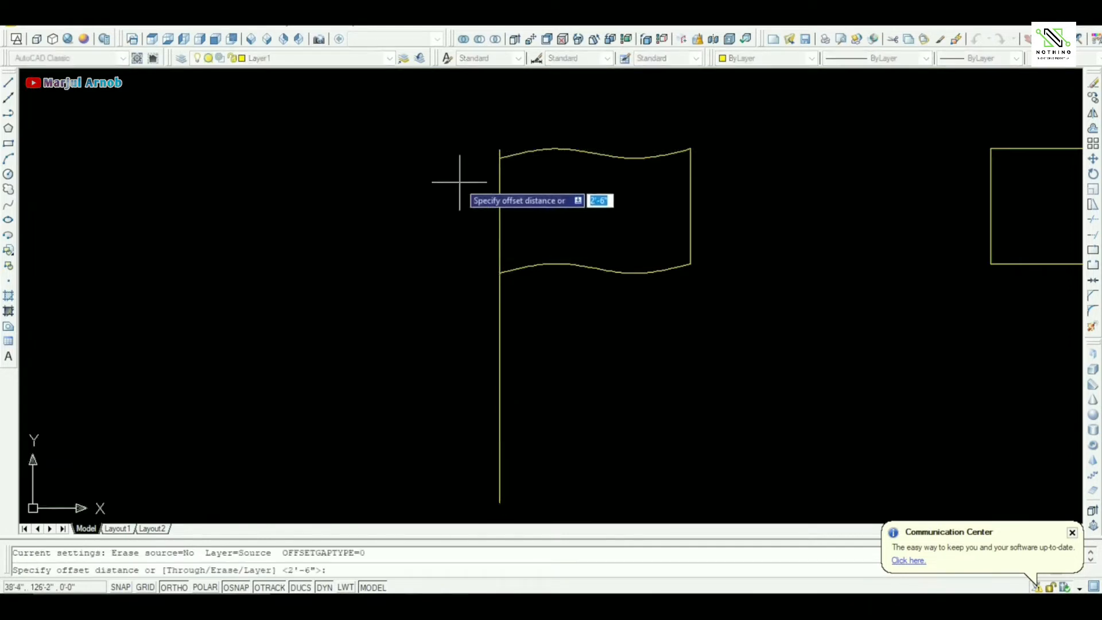
pyautogui.write('5')
pyautogui.press('Return')
pyautogui.scroll(5, 597, 159)
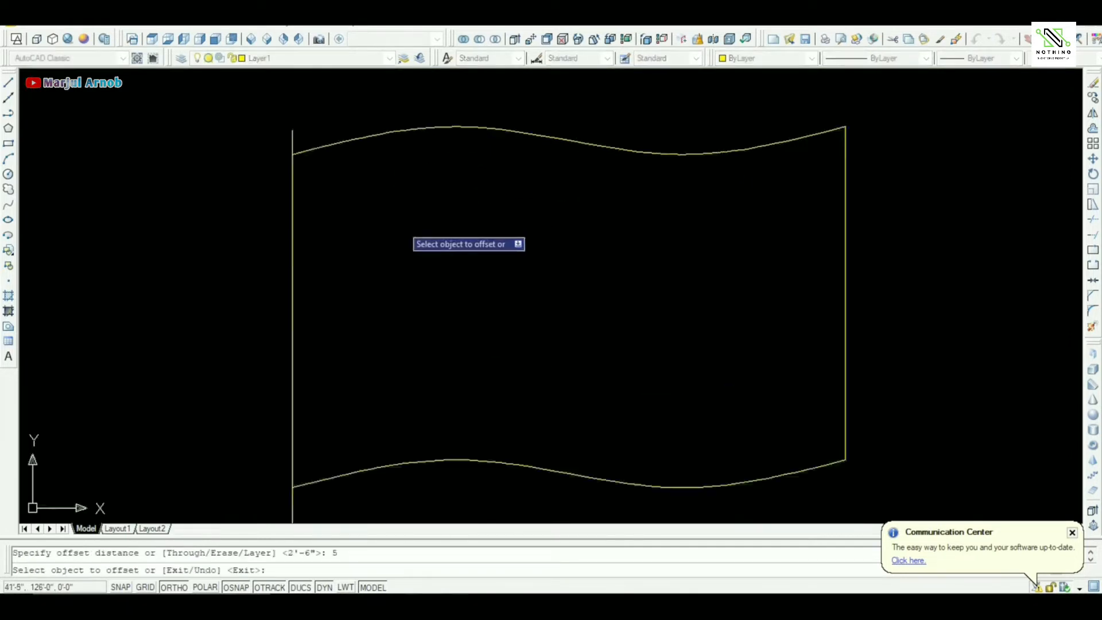
pyautogui.click(292, 224)
pyautogui.click(283, 221)
pyautogui.press('Escape')
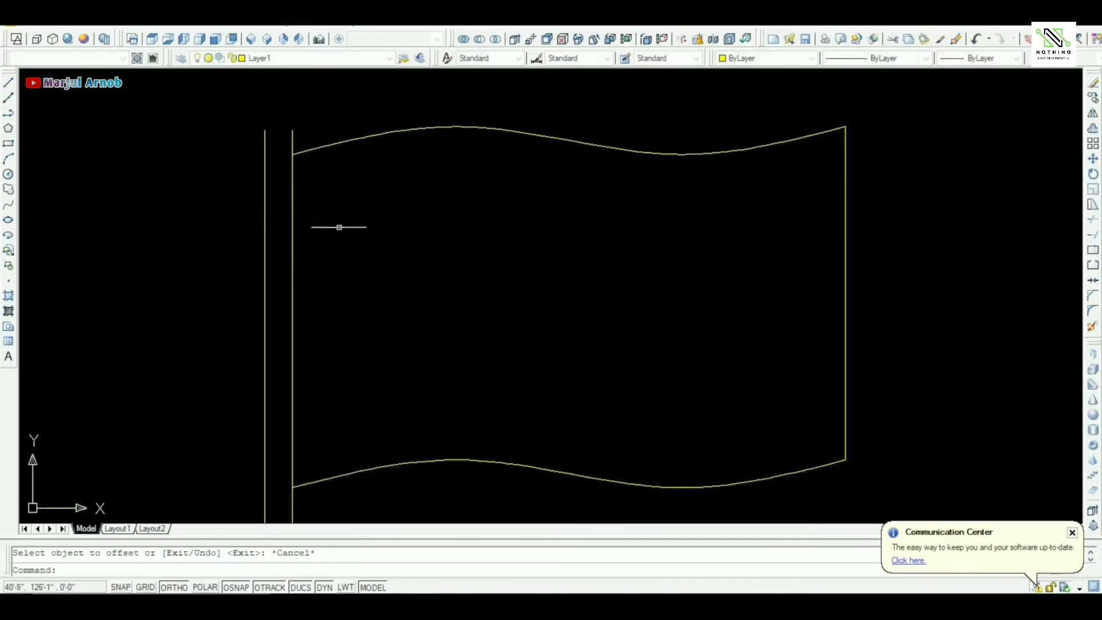
# Draw a straight line joining the upper ends of the two pole lines
pyautogui.scroll(-2, 318, 245)
pyautogui.moveTo(425, 263); pyautogui.dragTo(699, 185, button='middle')
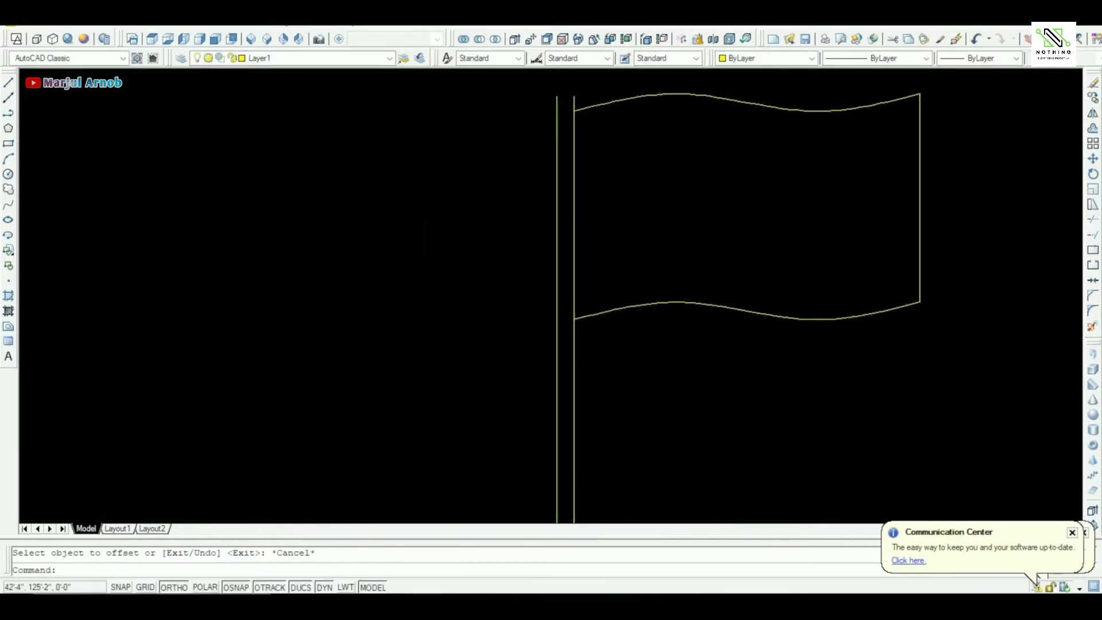
pyautogui.scroll(-4, 609, 158)
pyautogui.scroll(3, 644, 131)
pyautogui.scroll(3, 597, 188)
pyautogui.moveTo(594, 172); pyautogui.dragTo(502, 440, button='middle')
pyautogui.scroll(5, 436, 287)
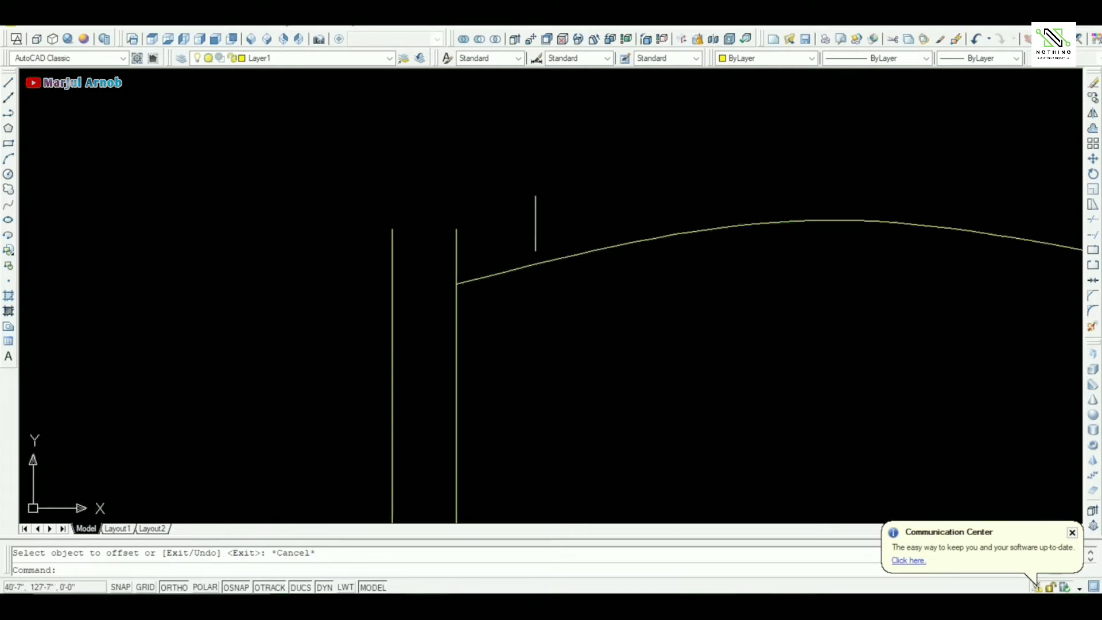
pyautogui.write('l')
pyautogui.press('Return')
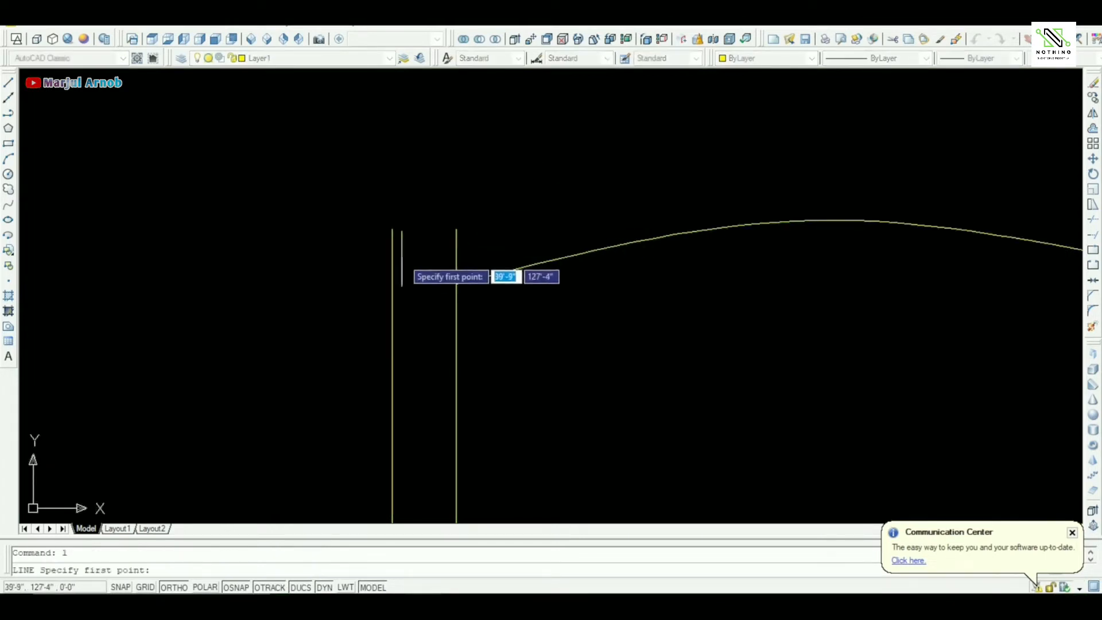
pyautogui.click(392, 229)
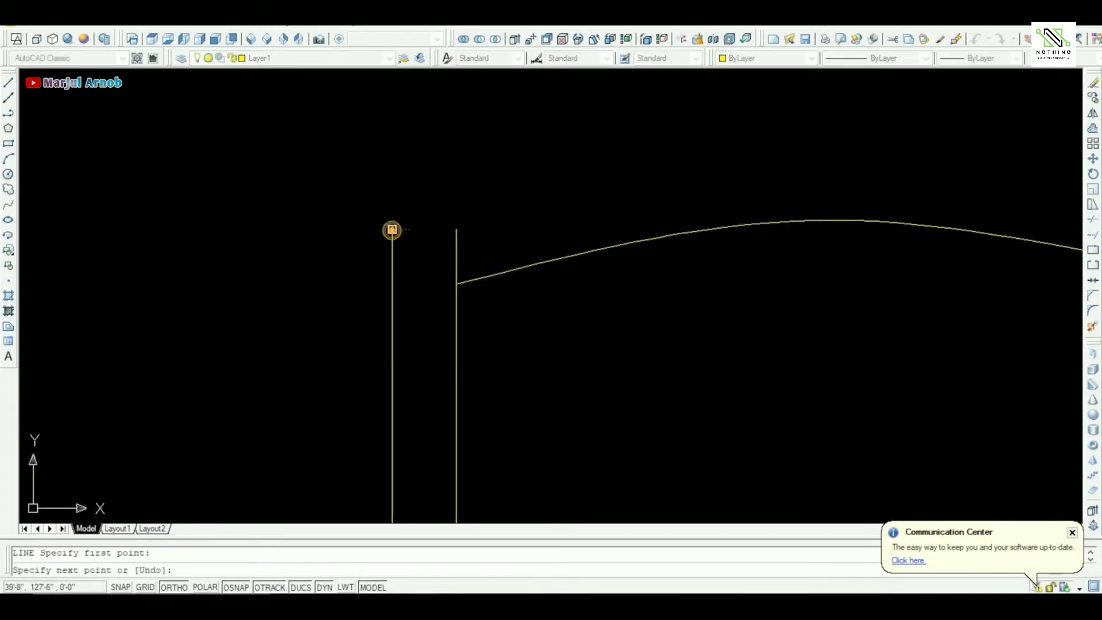
pyautogui.click(456, 230)
pyautogui.press('Return')
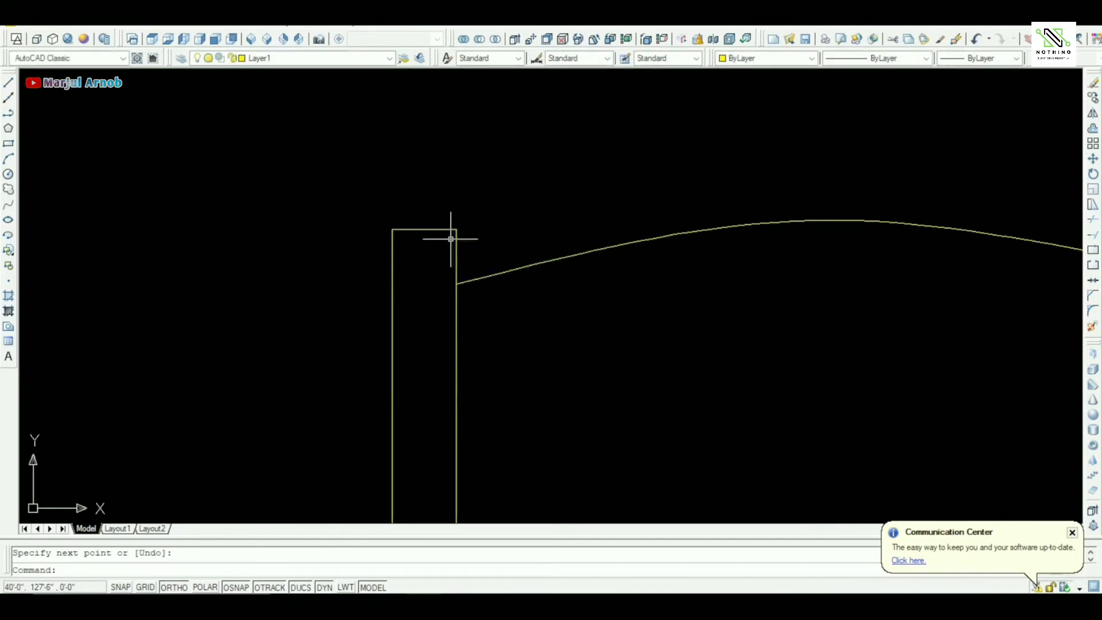
# Draw a circle centred on the midpoint of the pole's top line, with its radius reaching the pole's edge
pyautogui.write('c')
pyautogui.press('Return')
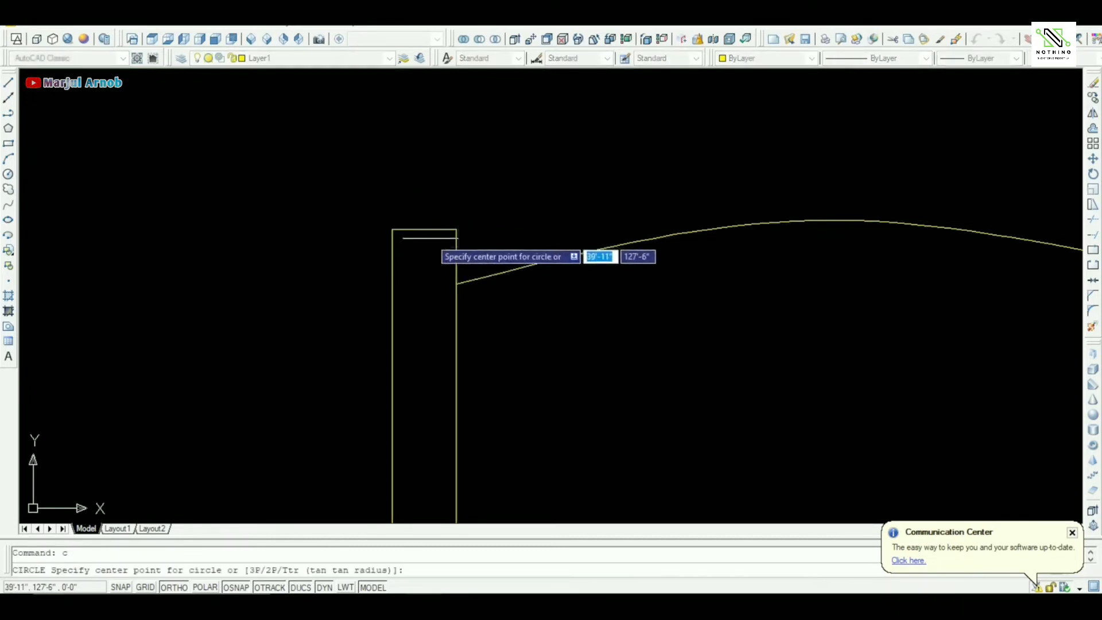
pyautogui.click(424, 229)
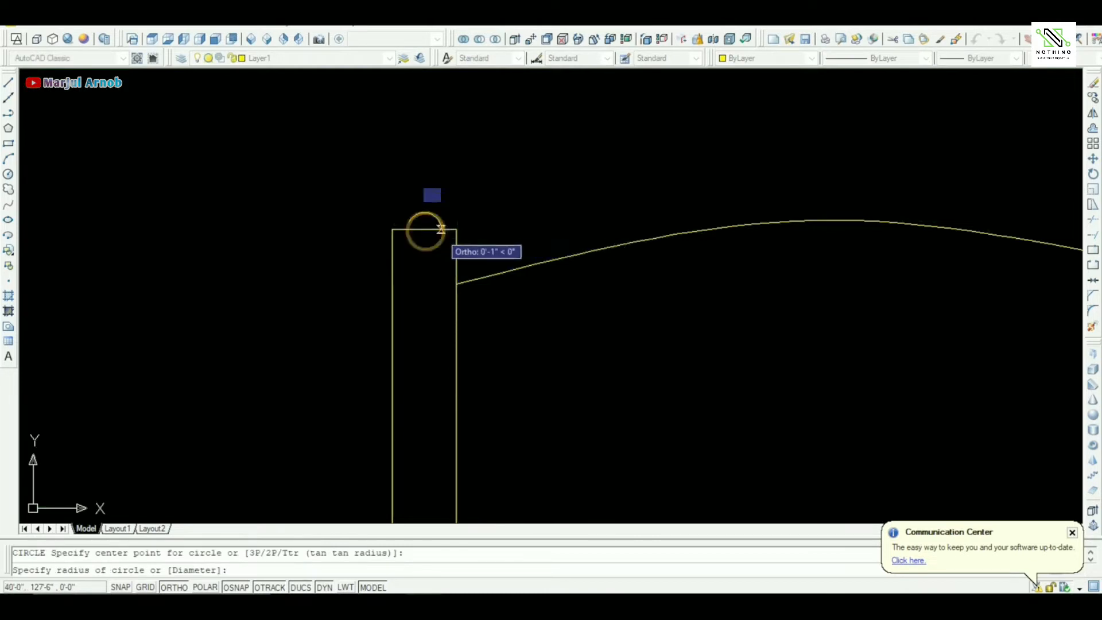
pyautogui.click(457, 229)
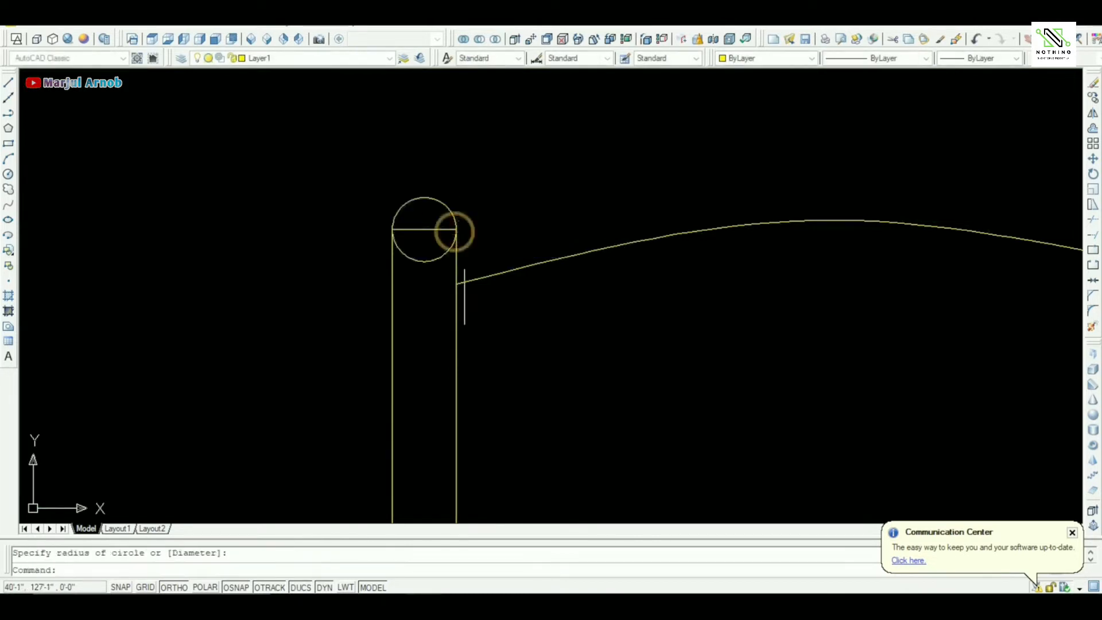
pyautogui.press('Escape')
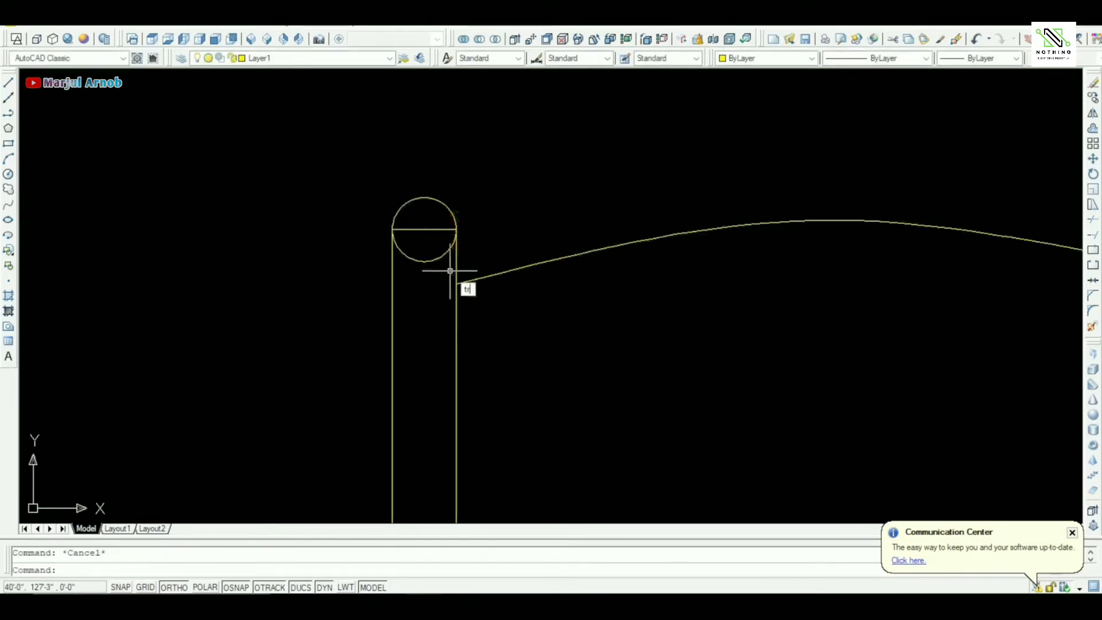
# Trim away the circle's lower half and erase the straight line across the pole's top to leave a rounded cap
pyautogui.write('tr')
pyautogui.press('Return')
pyautogui.press('Return')
pyautogui.click(414, 291)
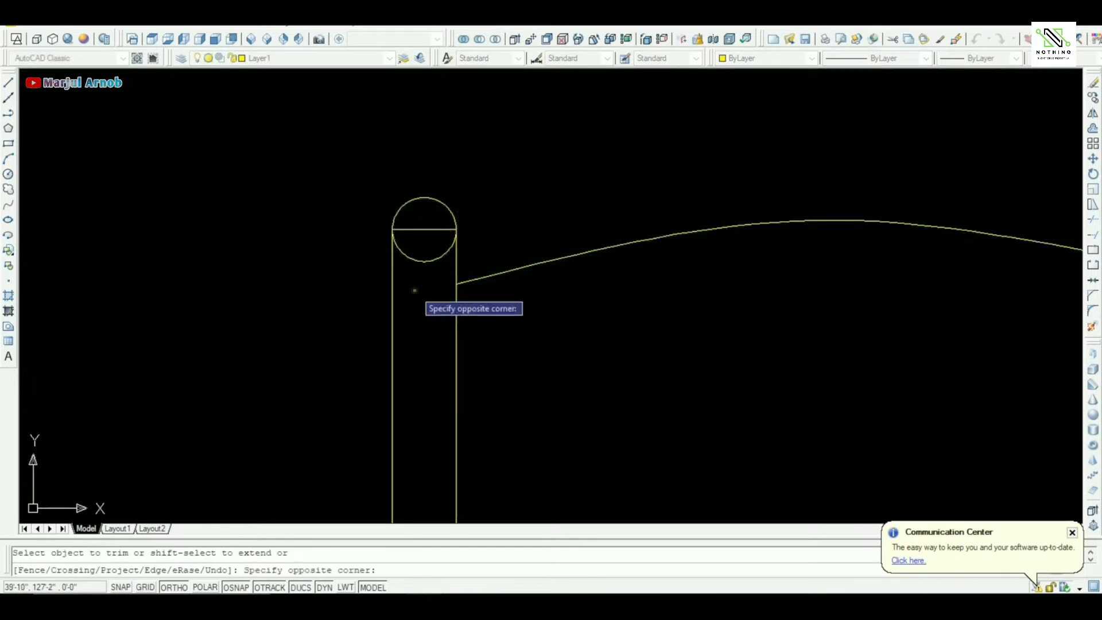
pyautogui.click(422, 256)
pyautogui.press('Escape')
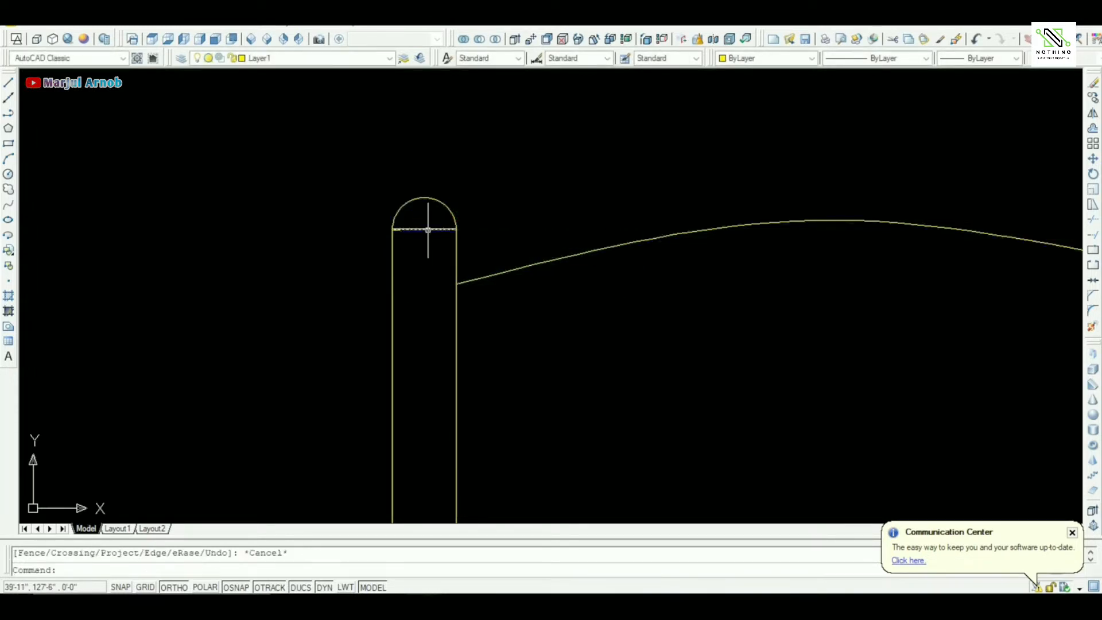
pyautogui.click(427, 230)
pyautogui.press('Delete')
pyautogui.scroll(-3, 425, 276)
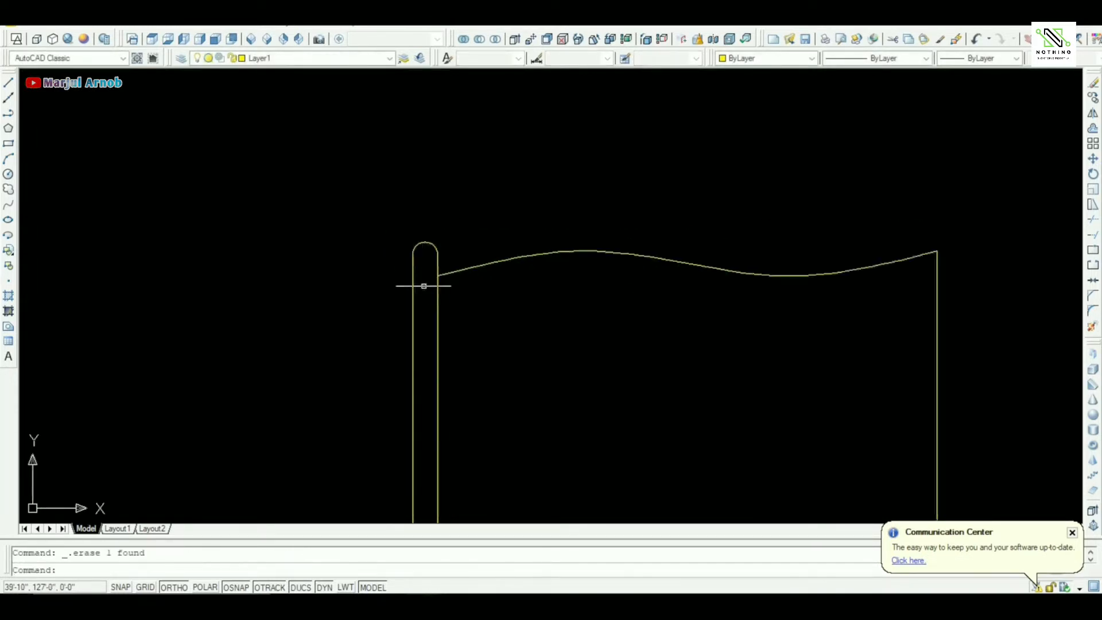
# Draw a diagonal guide line with Ortho off from the flag's lower-left corner to its upper-right corner
pyautogui.moveTo(418, 298); pyautogui.dragTo(438, 180, button='middle')
pyautogui.scroll(-2, 439, 178)
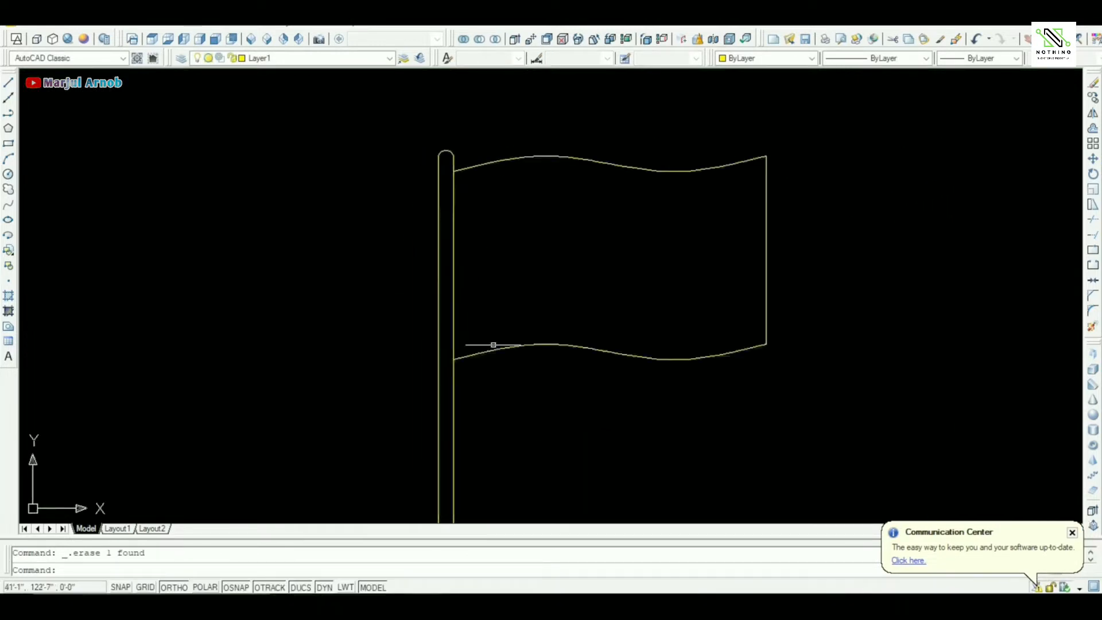
pyautogui.moveTo(514, 396); pyautogui.dragTo(532, 244, button='middle')
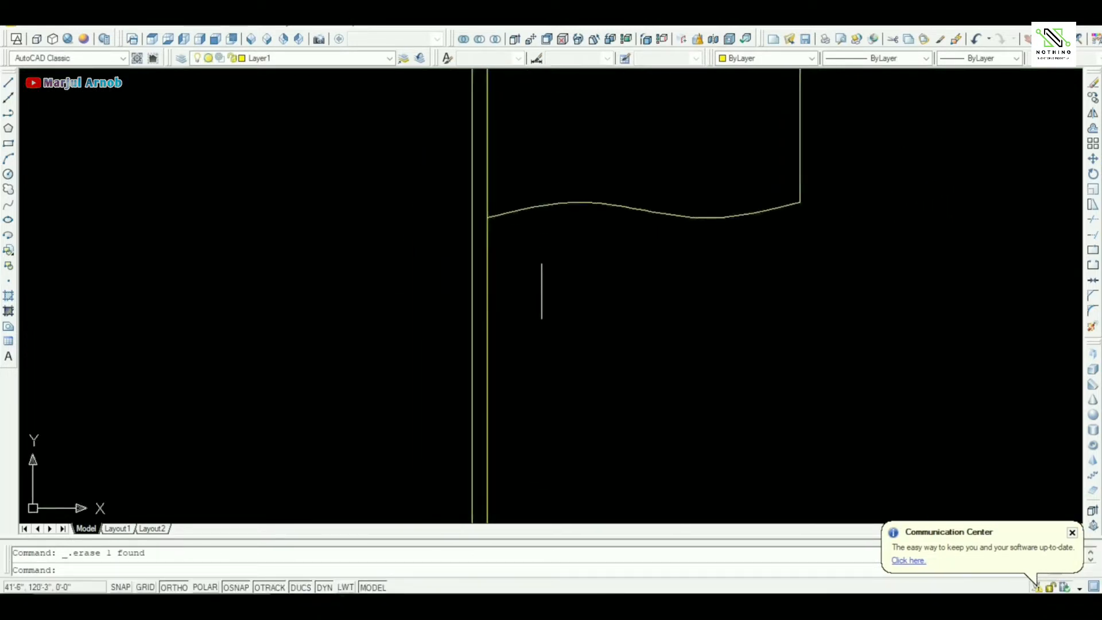
pyautogui.scroll(-2, 562, 329)
pyautogui.moveTo(575, 355); pyautogui.dragTo(563, 425, button='middle')
pyautogui.scroll(-3, 806, 226)
pyautogui.scroll(3, 831, 207)
pyautogui.scroll(2, 561, 326)
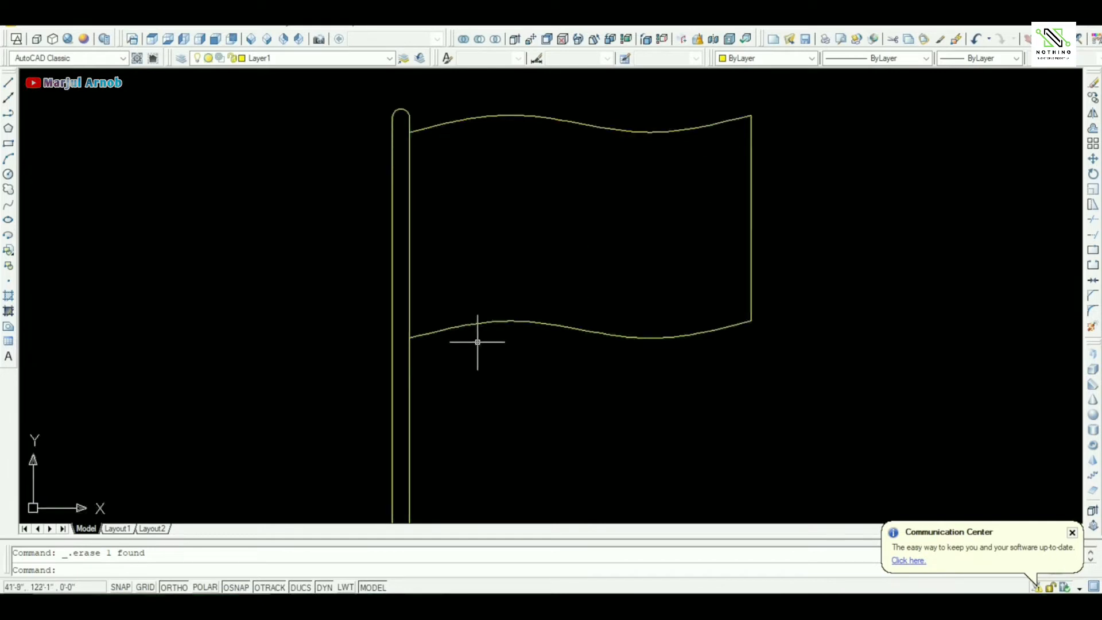
pyautogui.press('l')
pyautogui.press('Return')
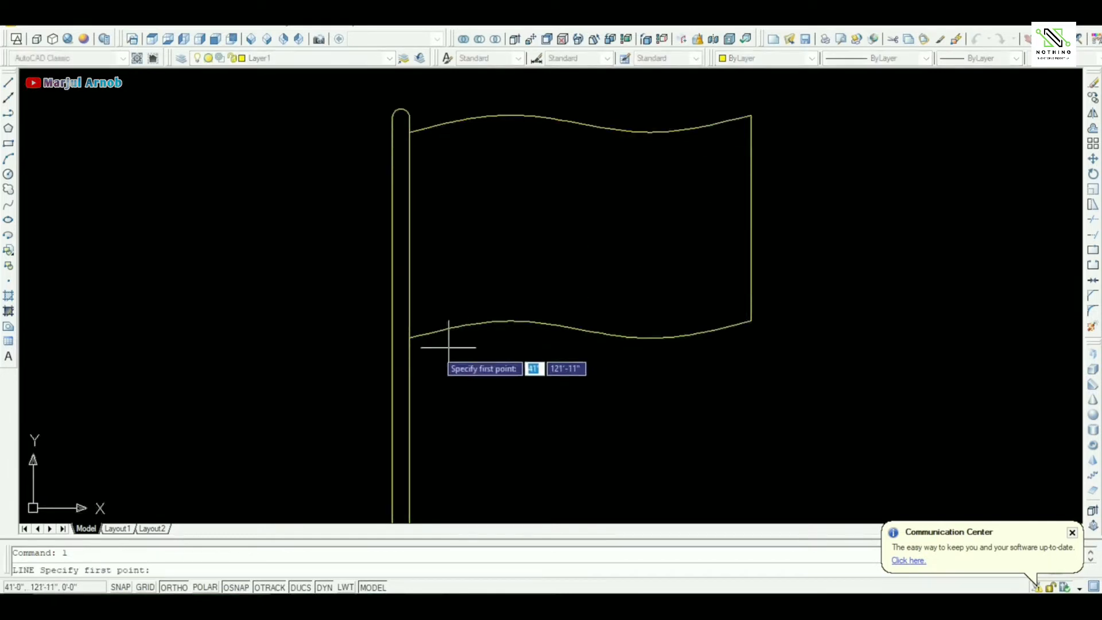
pyautogui.click(412, 335)
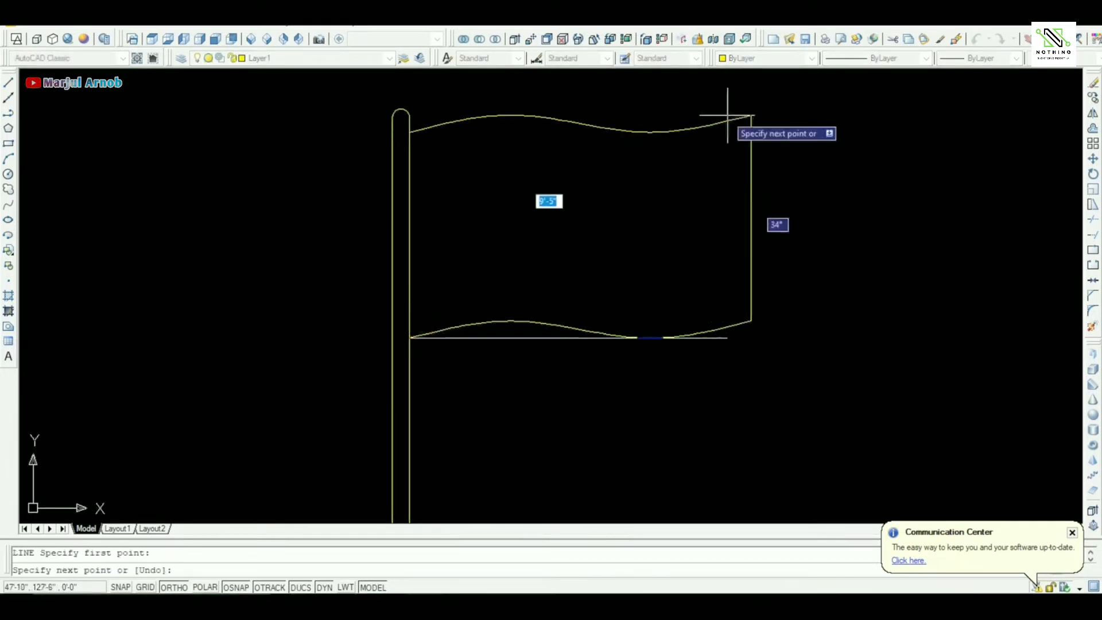
pyautogui.press('F8')
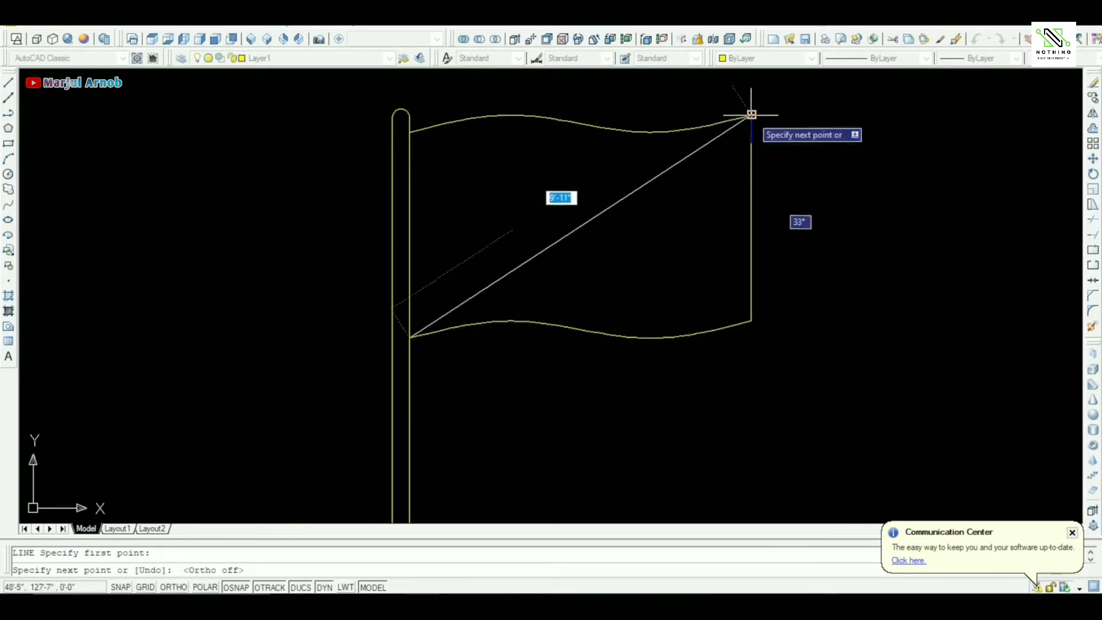
pyautogui.click(751, 115)
pyautogui.press('Escape')
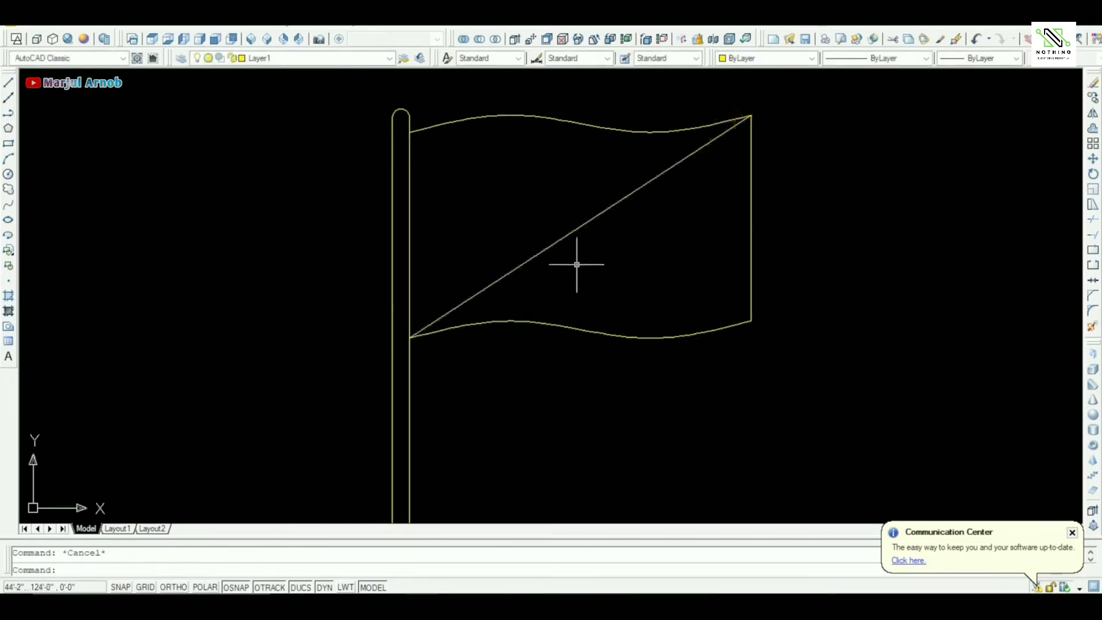
# Draw a circle inside the flag centred on the diagonal's midpoint, and erase the diagonal guide line
pyautogui.press('Return')
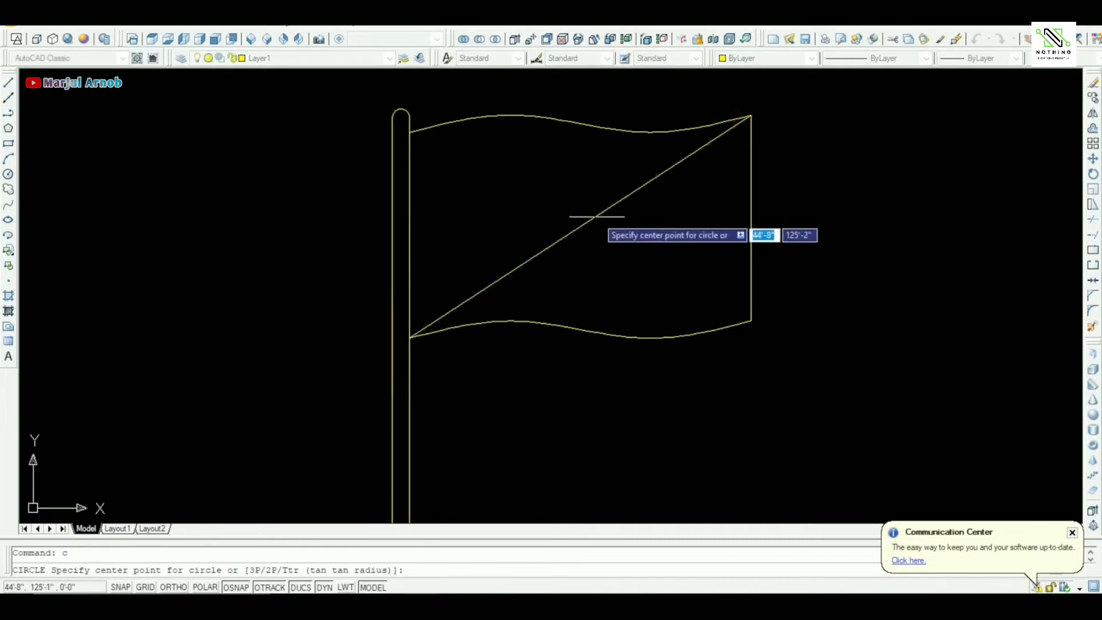
pyautogui.click(580, 227)
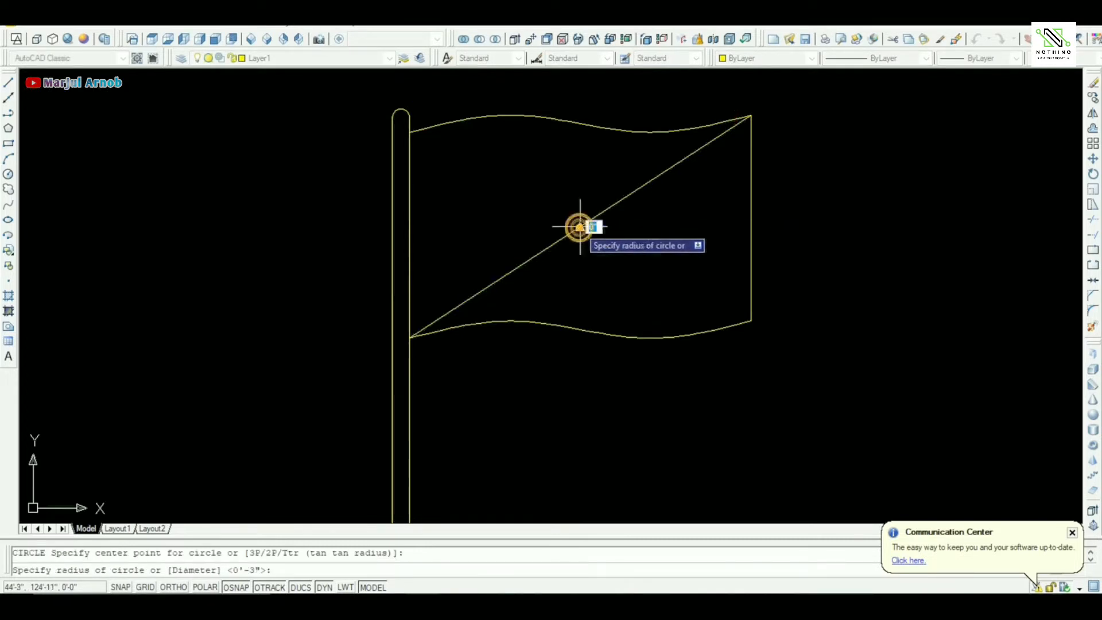
pyautogui.click(637, 256)
pyautogui.click(685, 156)
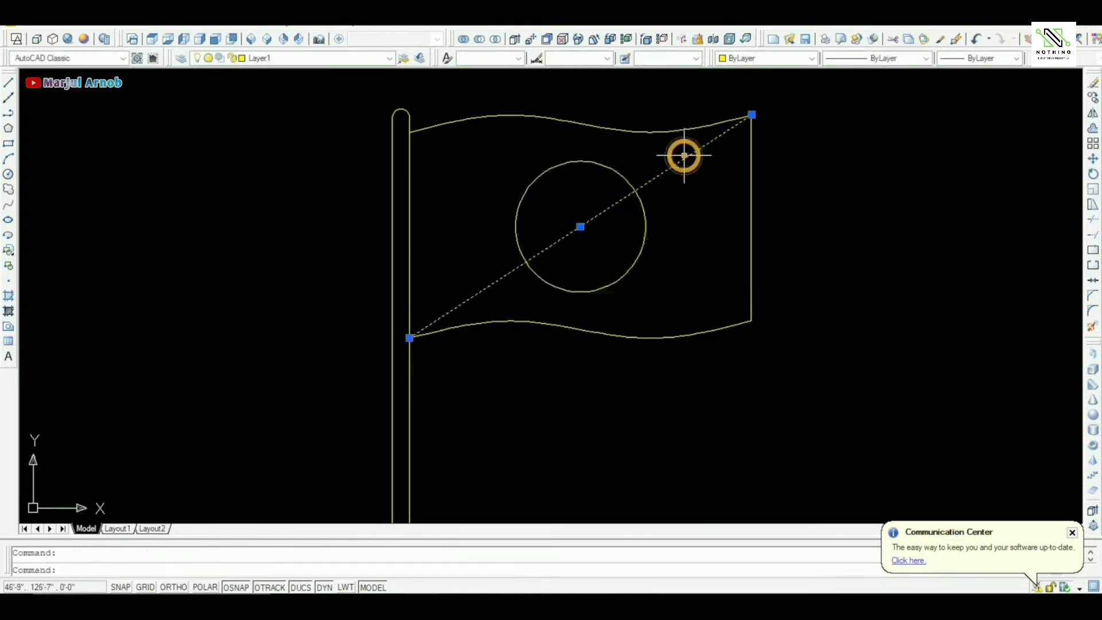
pyautogui.press('Delete')
pyautogui.scroll(-3, 659, 209)
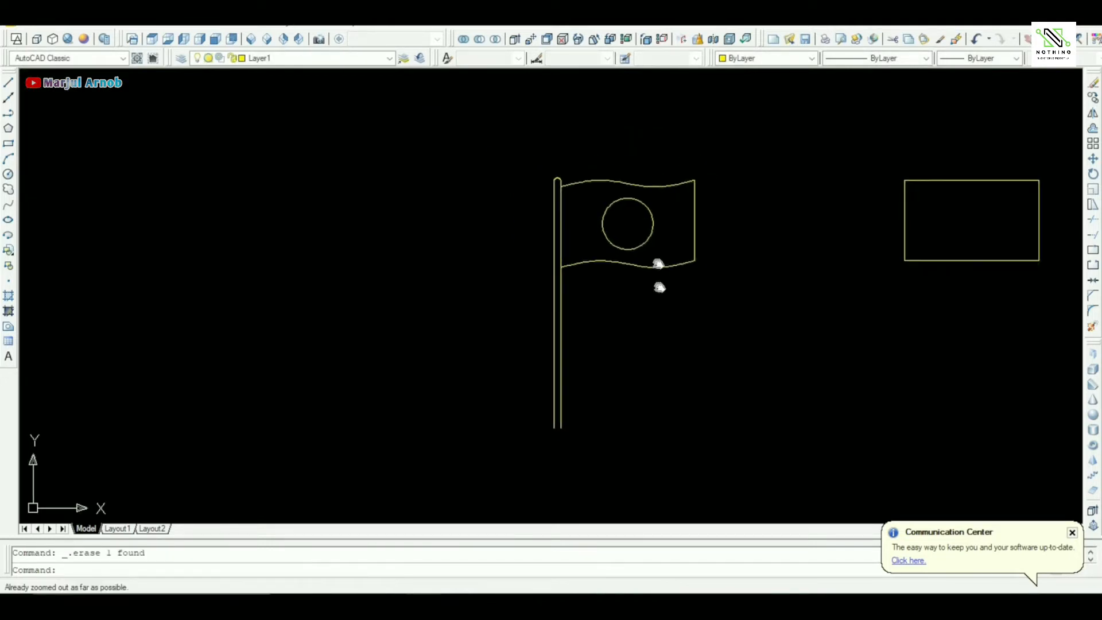
pyautogui.moveTo(669, 344); pyautogui.dragTo(674, 285, button='middle')
pyautogui.scroll(6, 571, 370)
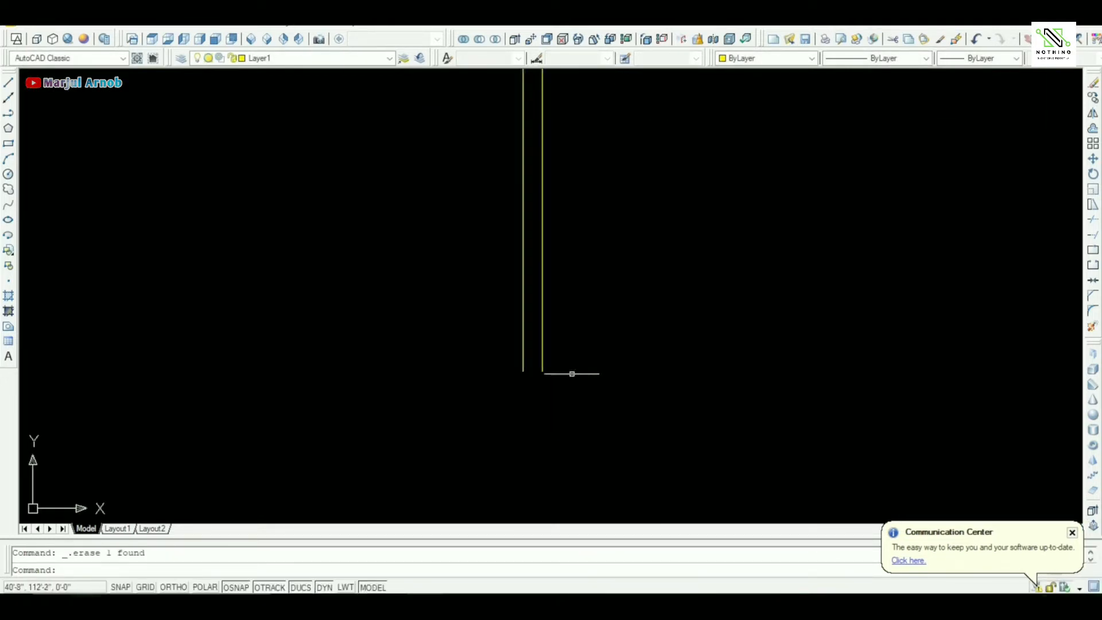
# Draw a line joining the lower ends of the pole's two sides to close its bottom
pyautogui.scroll(2, 572, 363)
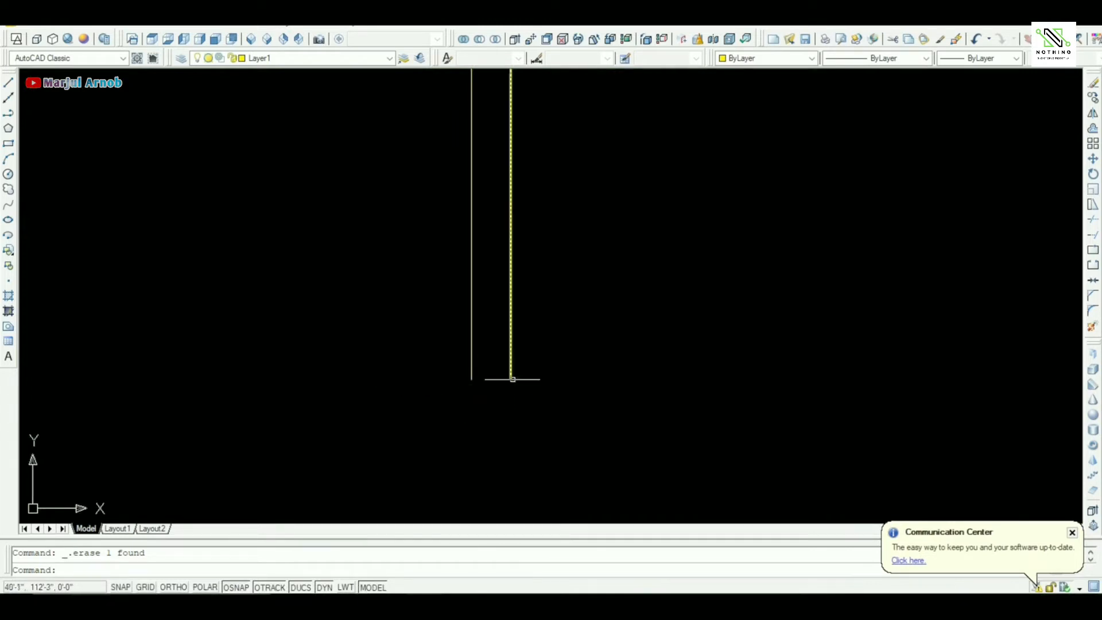
pyautogui.scroll(-5, 498, 374)
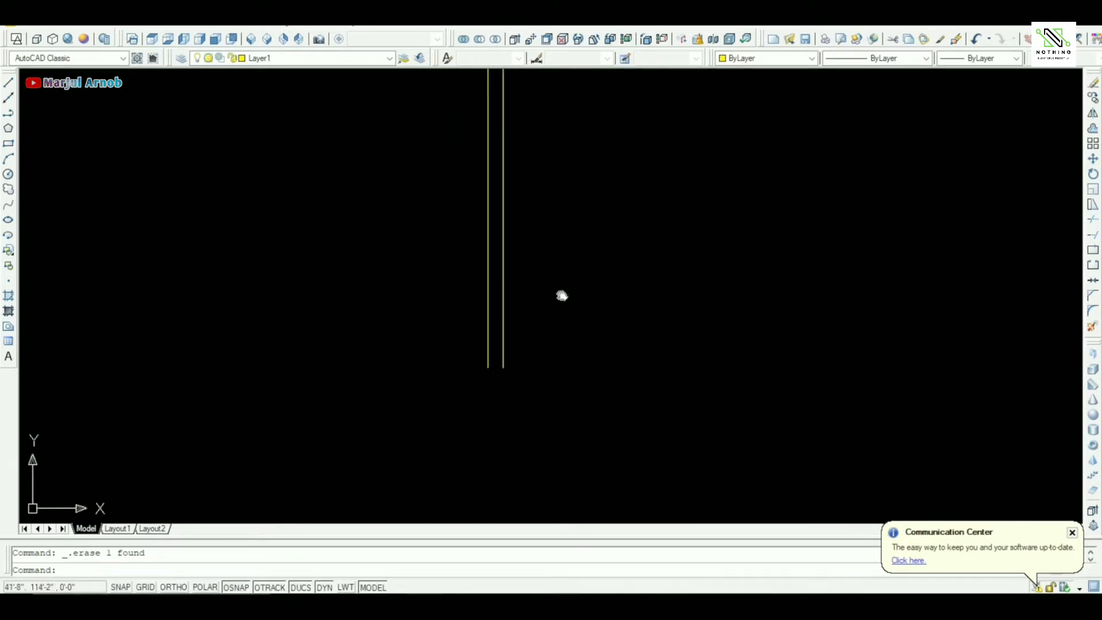
pyautogui.moveTo(562, 296); pyautogui.dragTo(507, 337, button='middle')
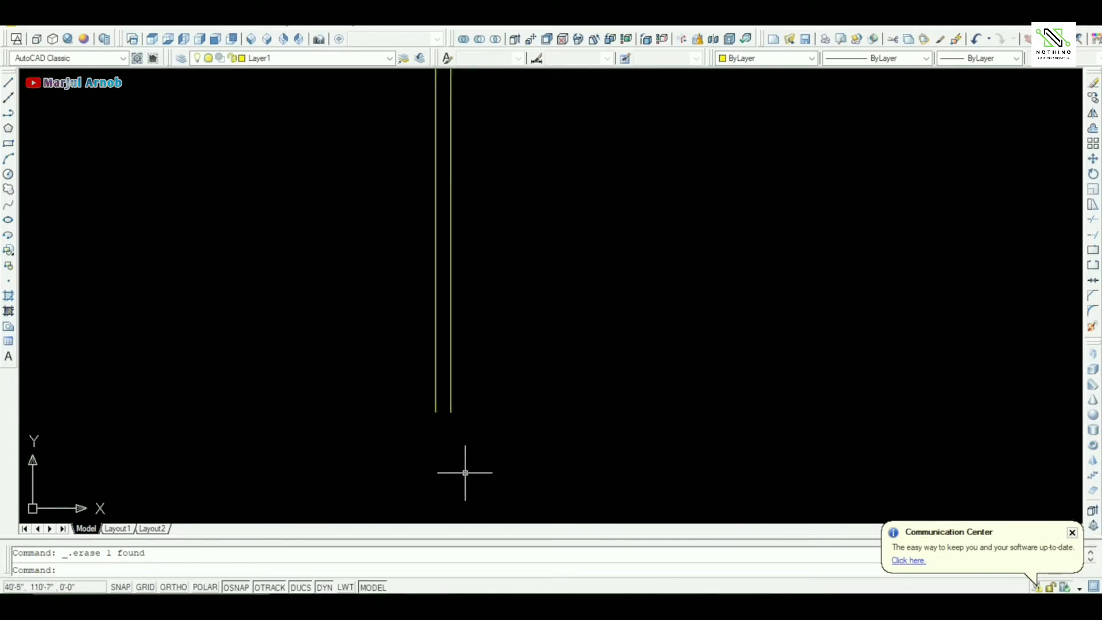
pyautogui.press('Return')
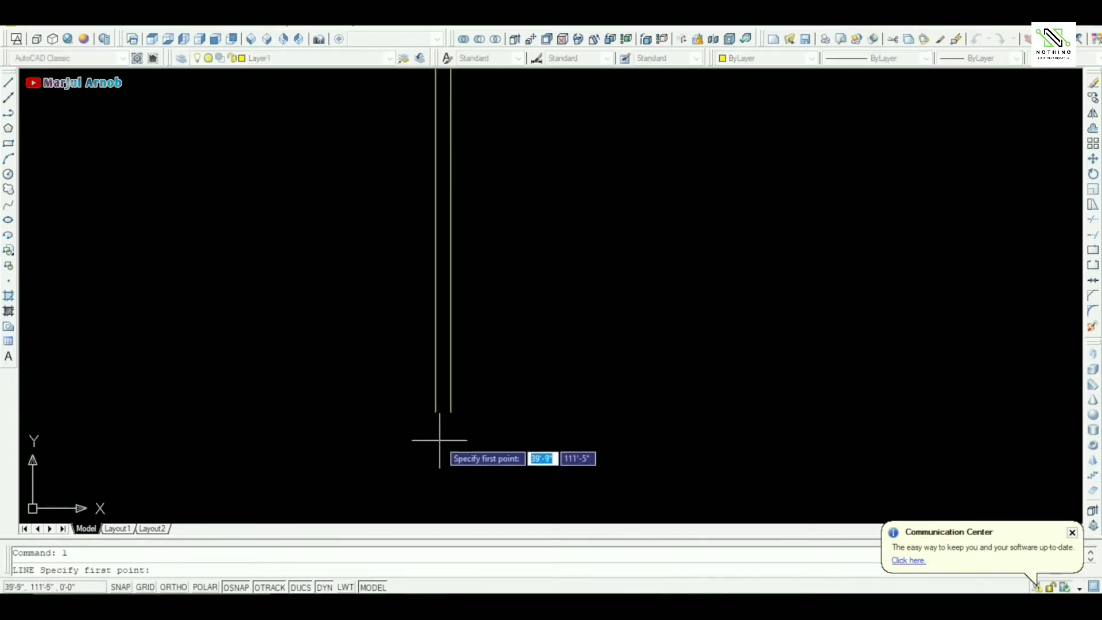
pyautogui.click(436, 411)
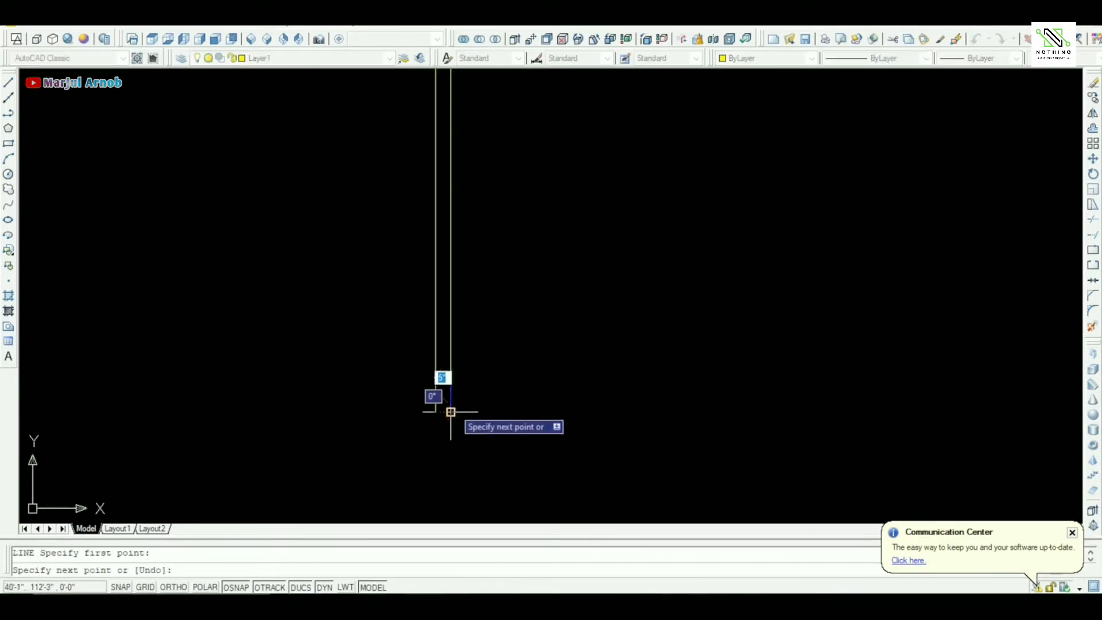
pyautogui.click(450, 411)
pyautogui.press('Escape')
# Draw half of the base with Ortho on, from the pole's bottom midpoint 12" to the right and 6" down
pyautogui.scroll(3, 460, 419)
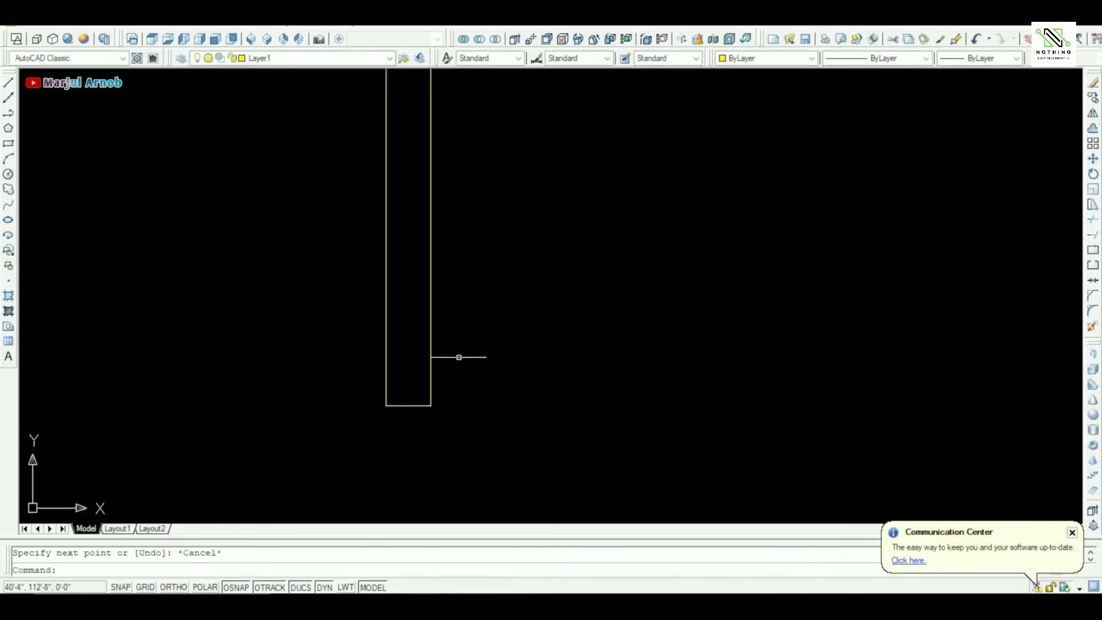
pyautogui.scroll(-4, 394, 335)
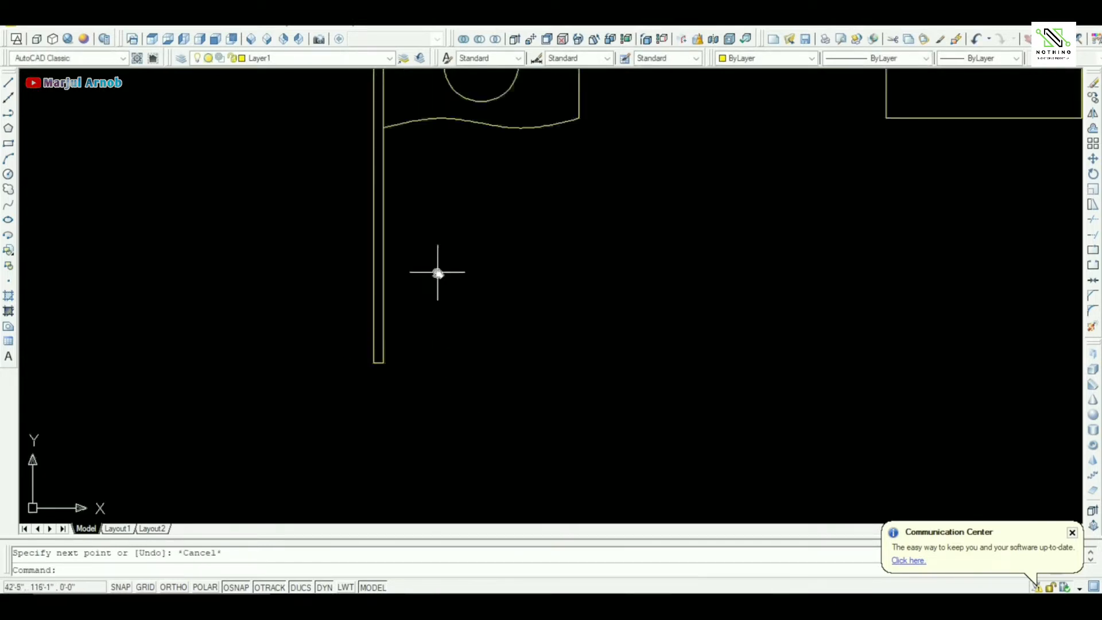
pyautogui.scroll(5, 379, 367)
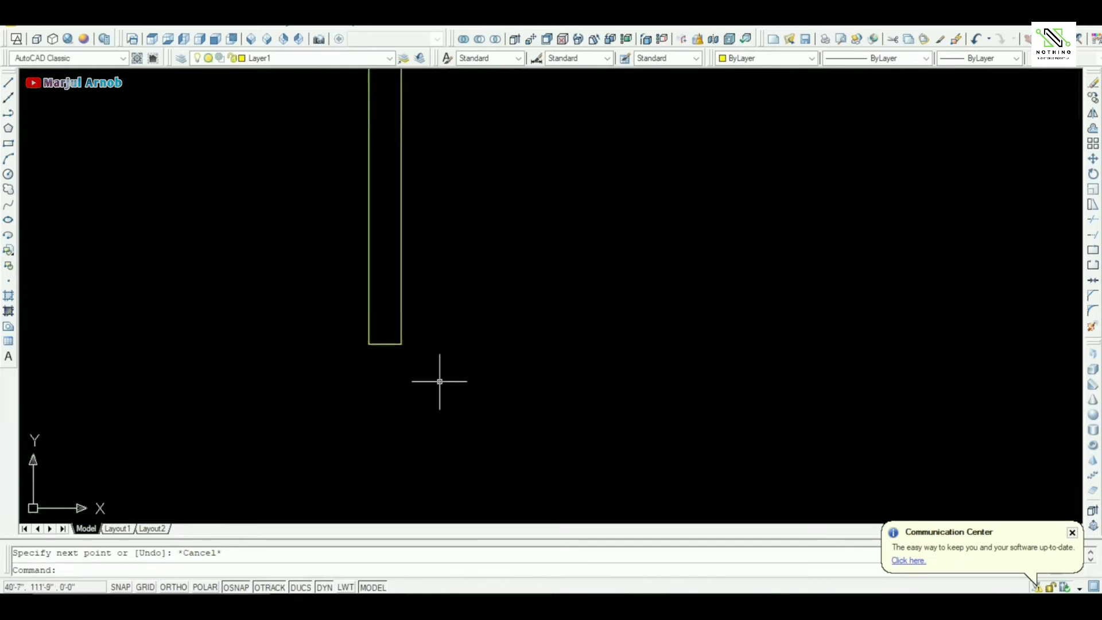
pyautogui.write('l')
pyautogui.press('Return')
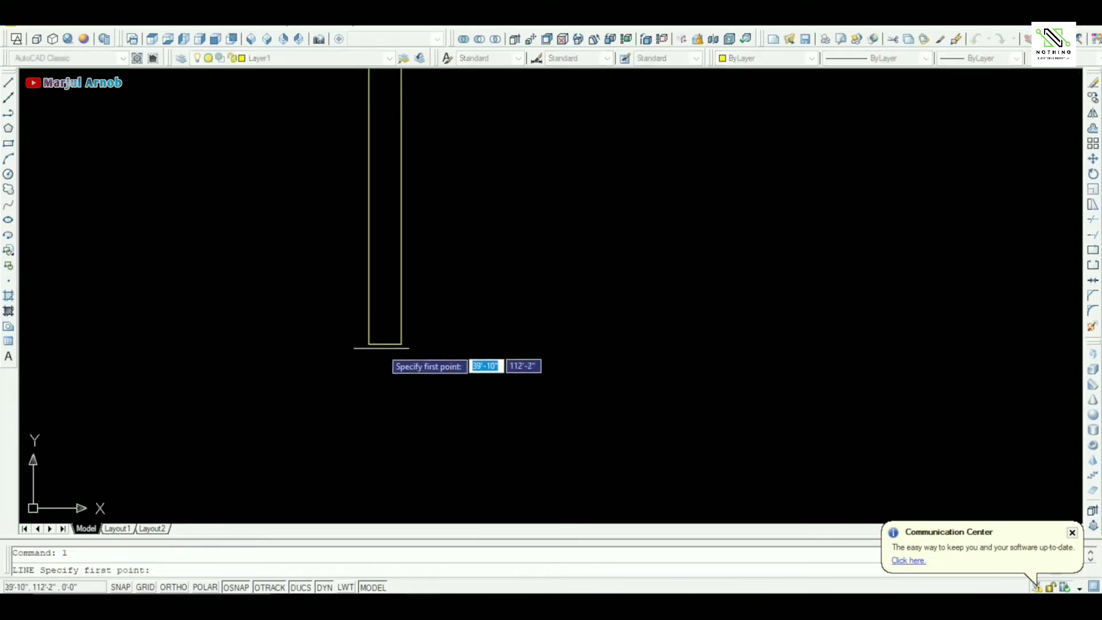
pyautogui.click(385, 345)
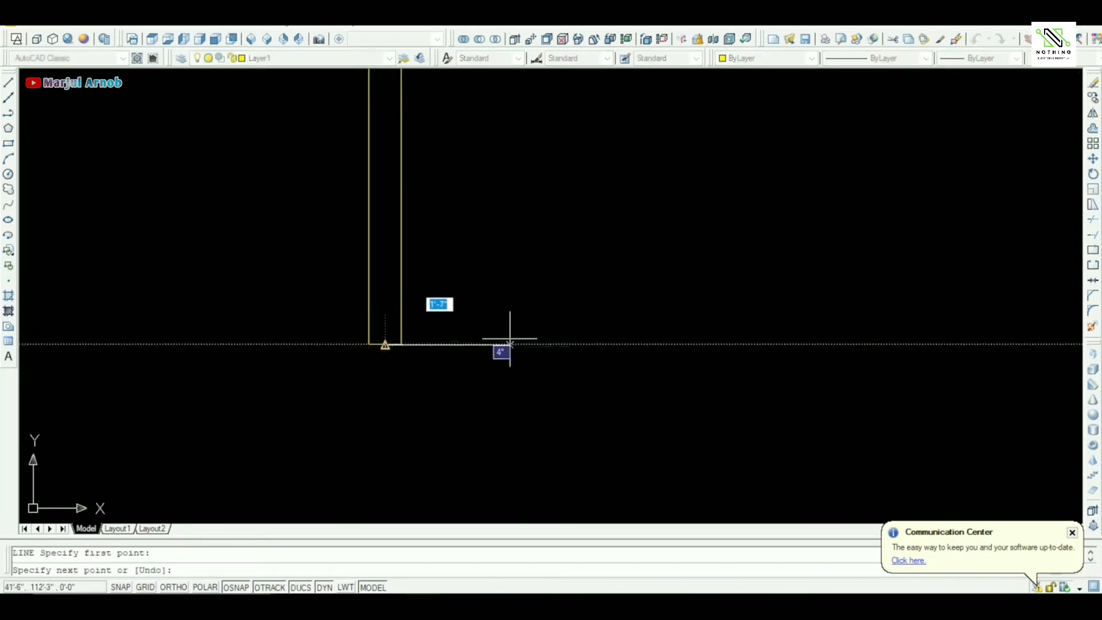
pyautogui.press('F8')
pyautogui.write('2')
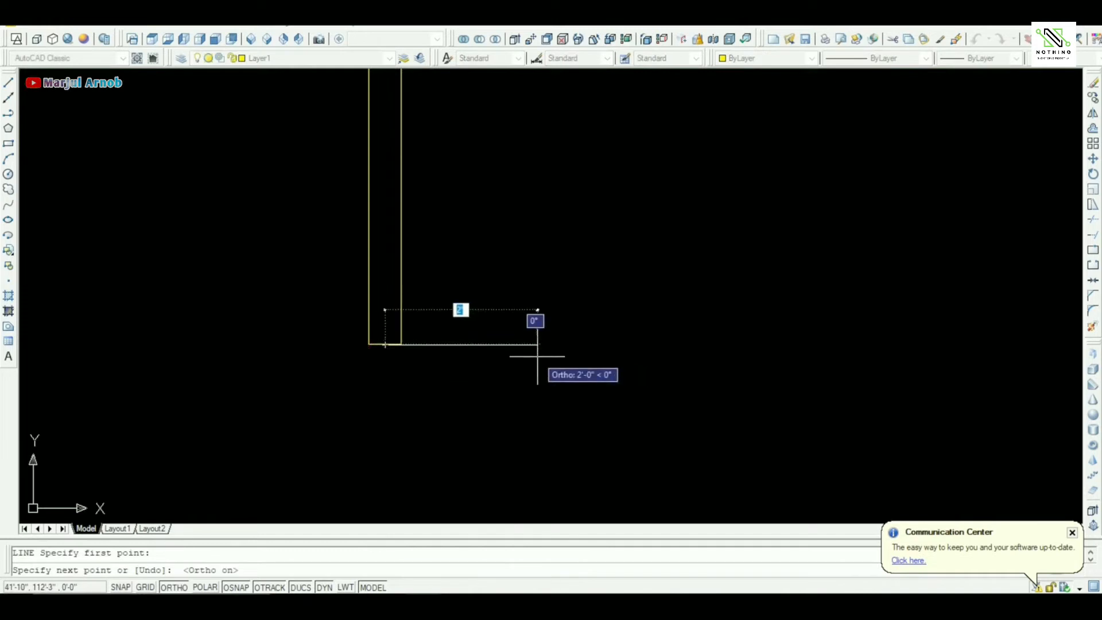
pyautogui.press('BackSpace')
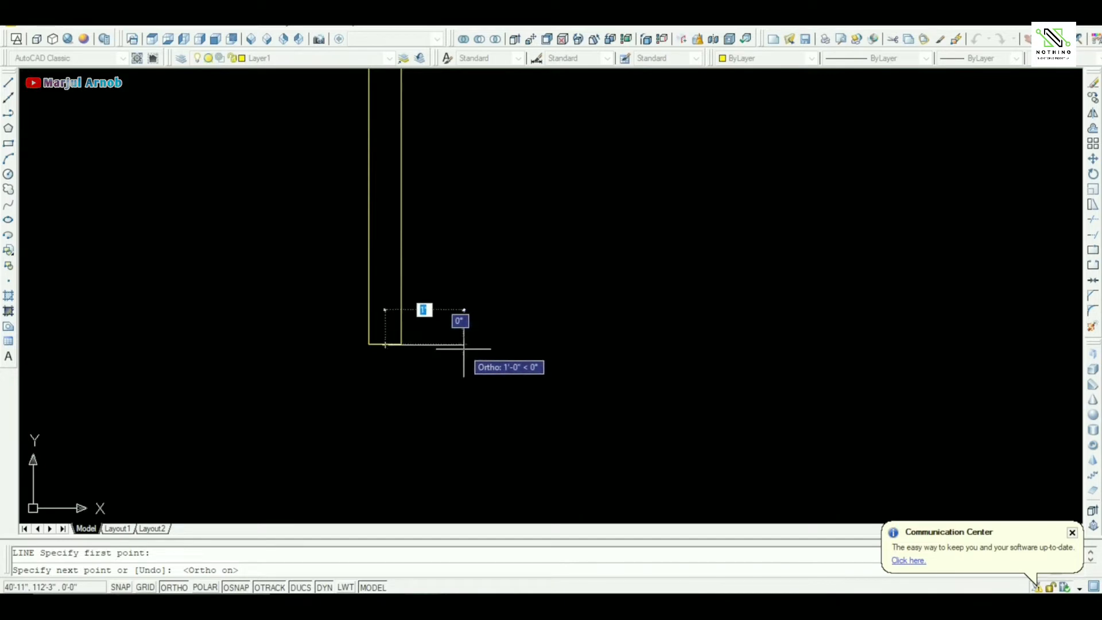
pyautogui.write('1')
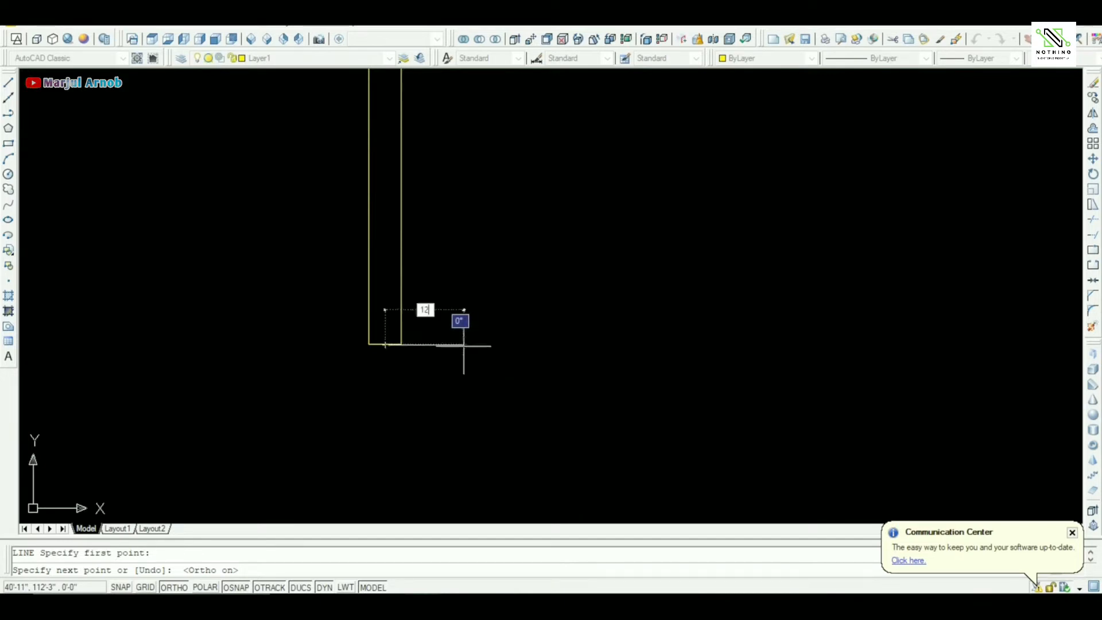
pyautogui.write('2')
pyautogui.press('Return')
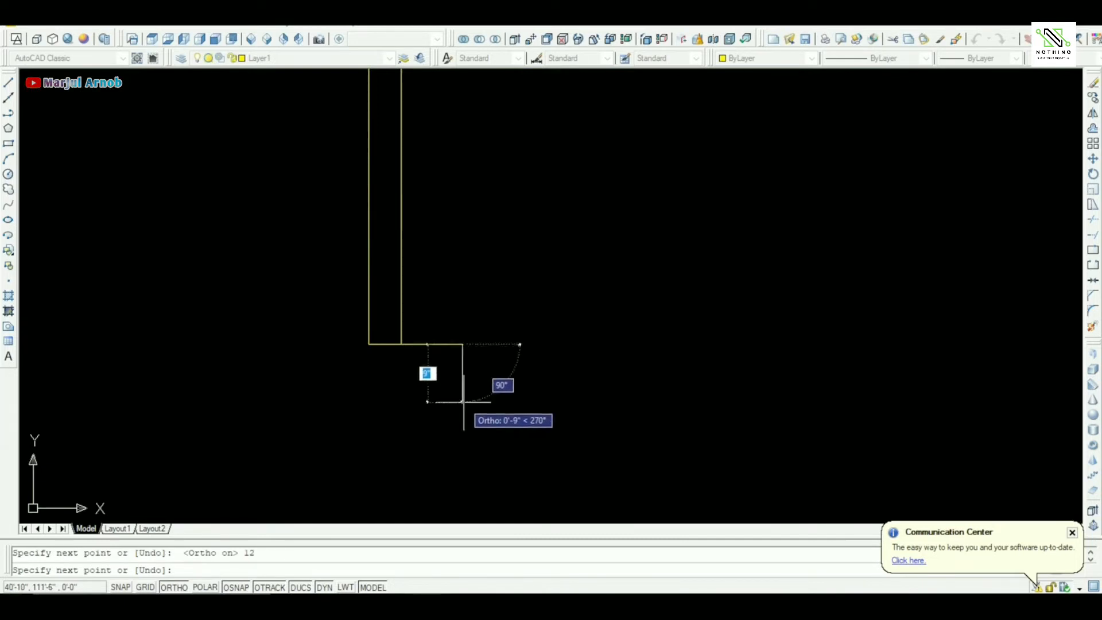
pyautogui.write('6')
pyautogui.press('Return')
pyautogui.press('Escape')
# Mirror the two base lines about a vertical axis through the pole's bottom midpoint, keeping the source objects
pyautogui.click(509, 317)
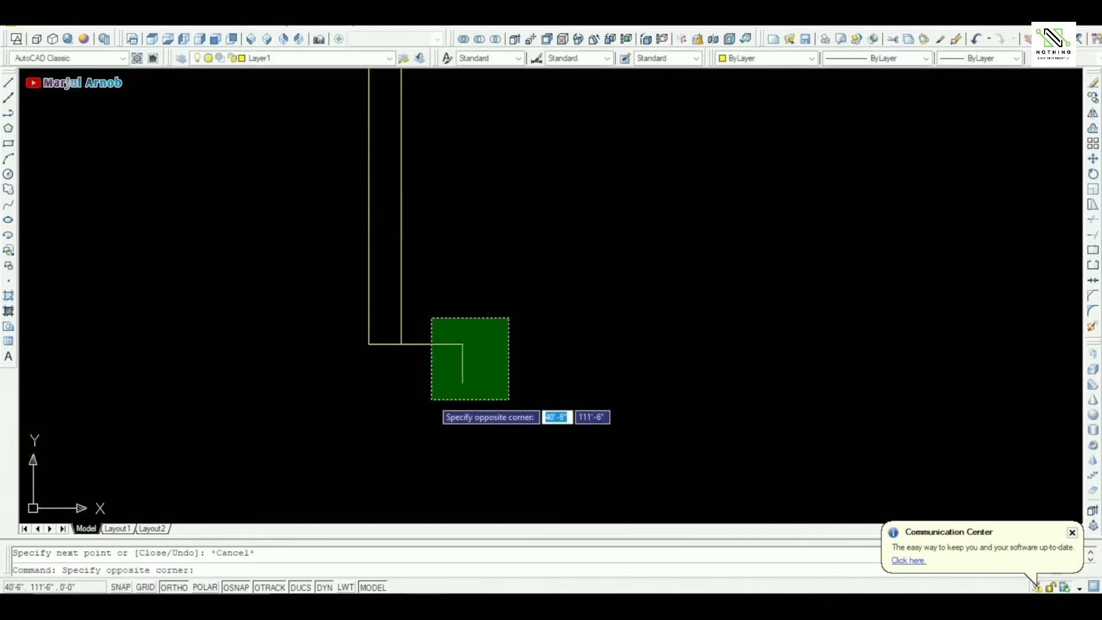
pyautogui.click(432, 398)
pyautogui.write('mi')
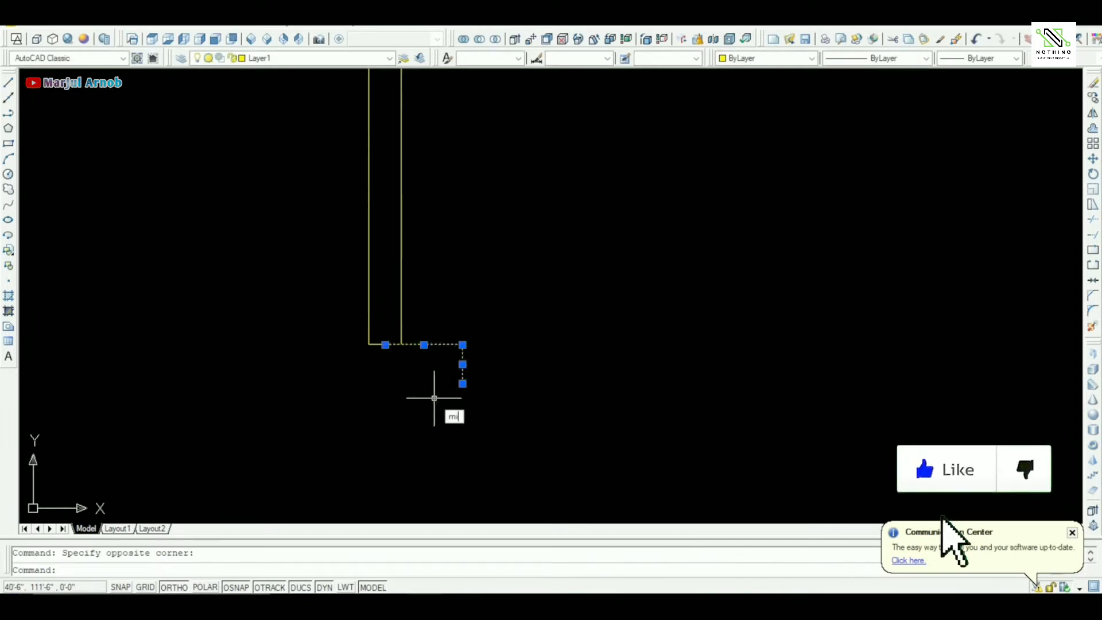
pyautogui.press('Return')
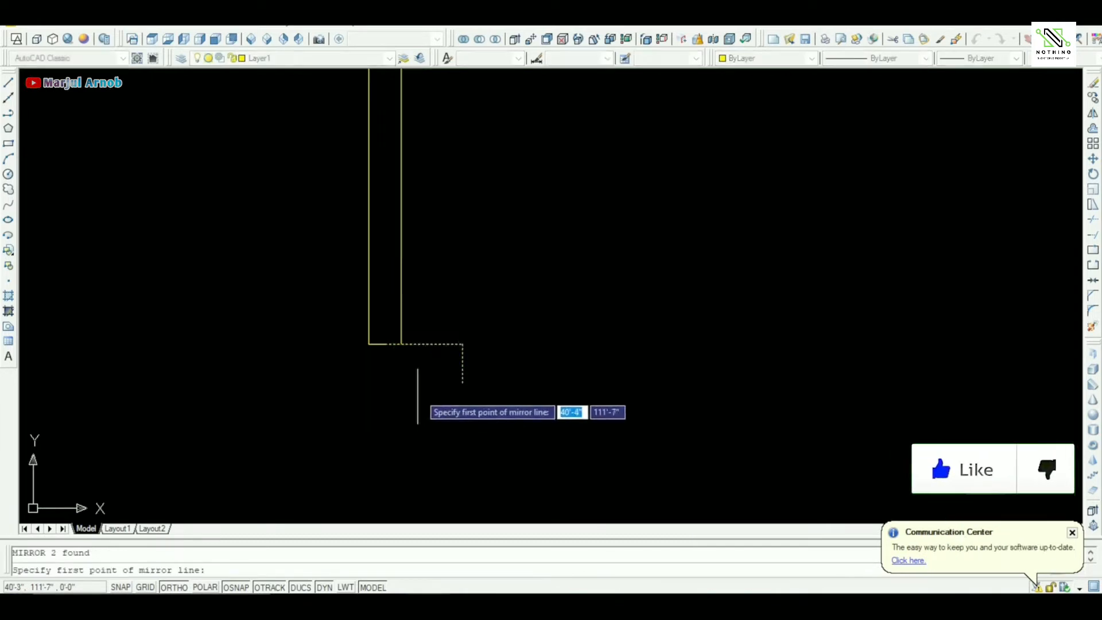
pyautogui.click(386, 345)
pyautogui.click(386, 405)
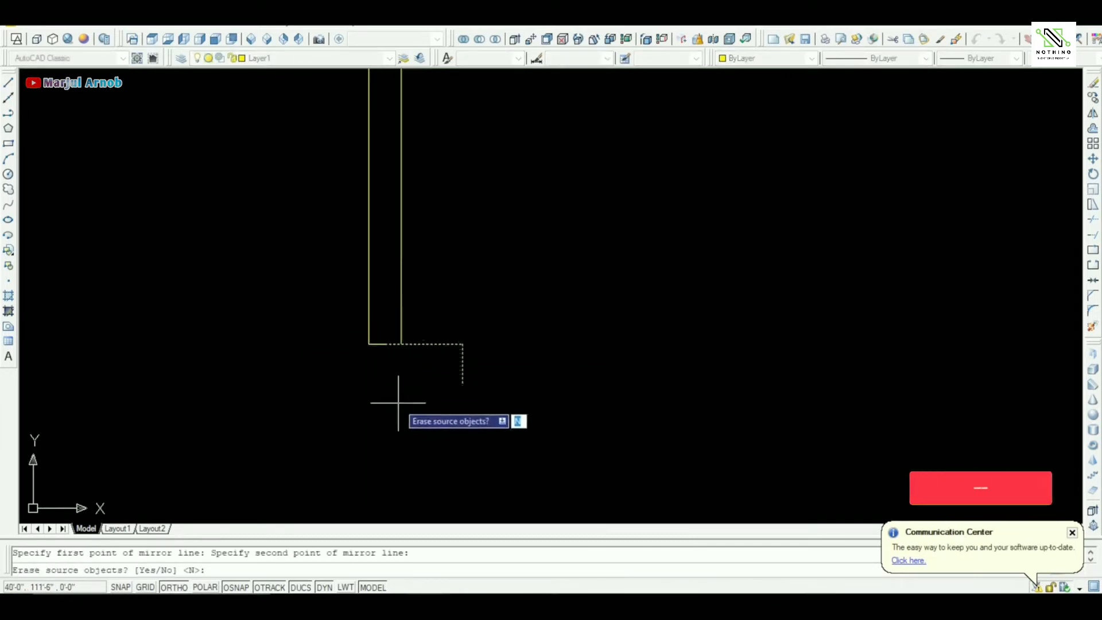
pyautogui.press('Return')
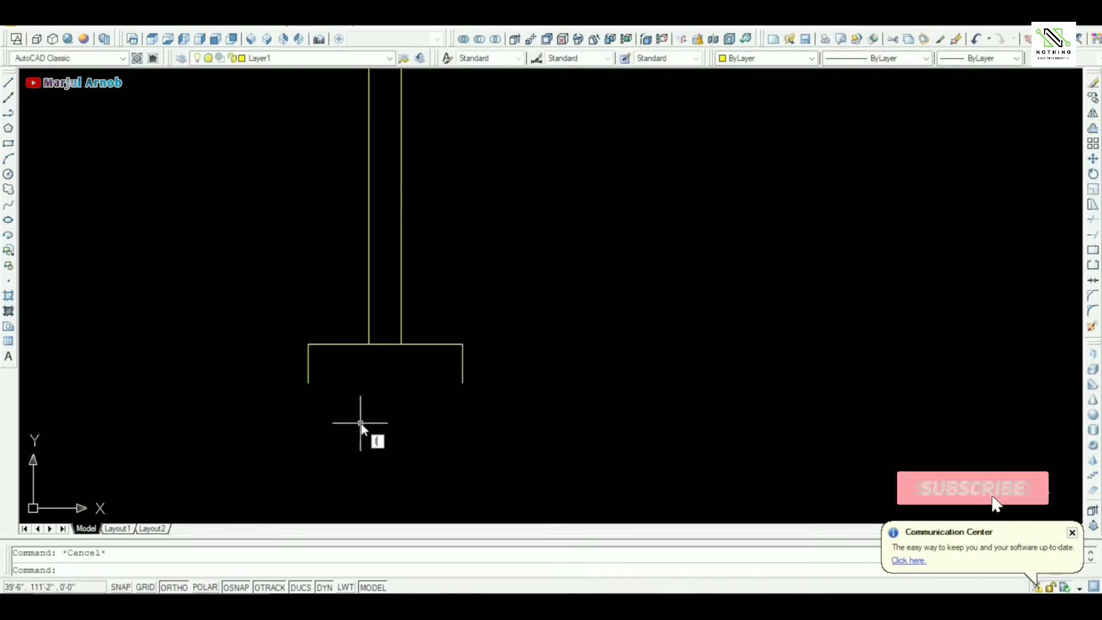
# Draw a line joining the lower ends of the base's two sides to close the base rectangle
pyautogui.write('l')
pyautogui.press('Return')
pyautogui.click(309, 383)
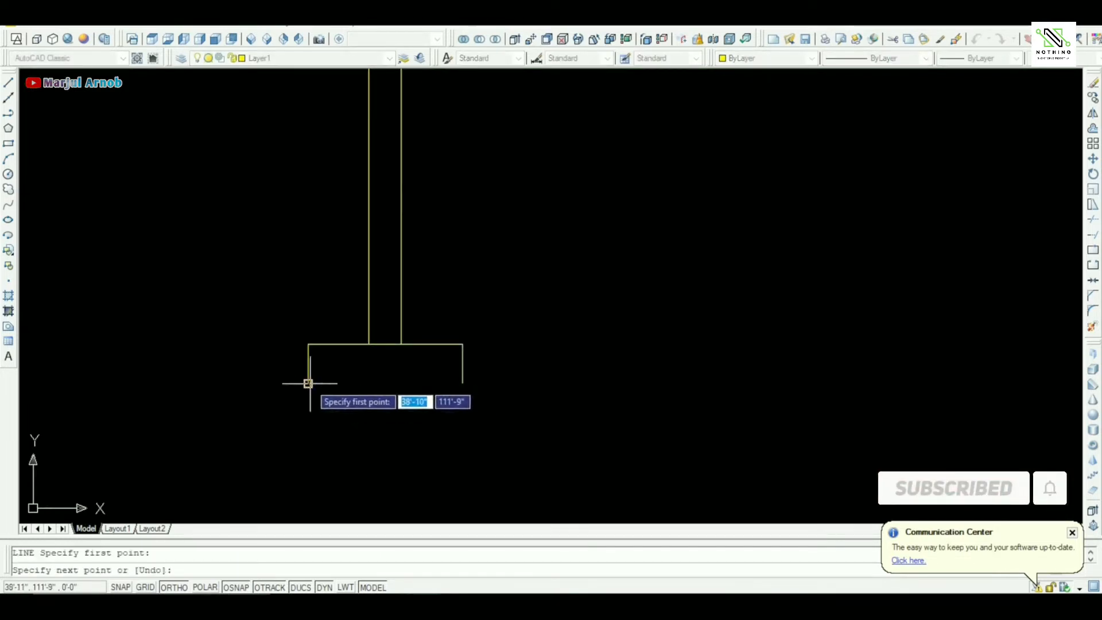
pyautogui.click(463, 383)
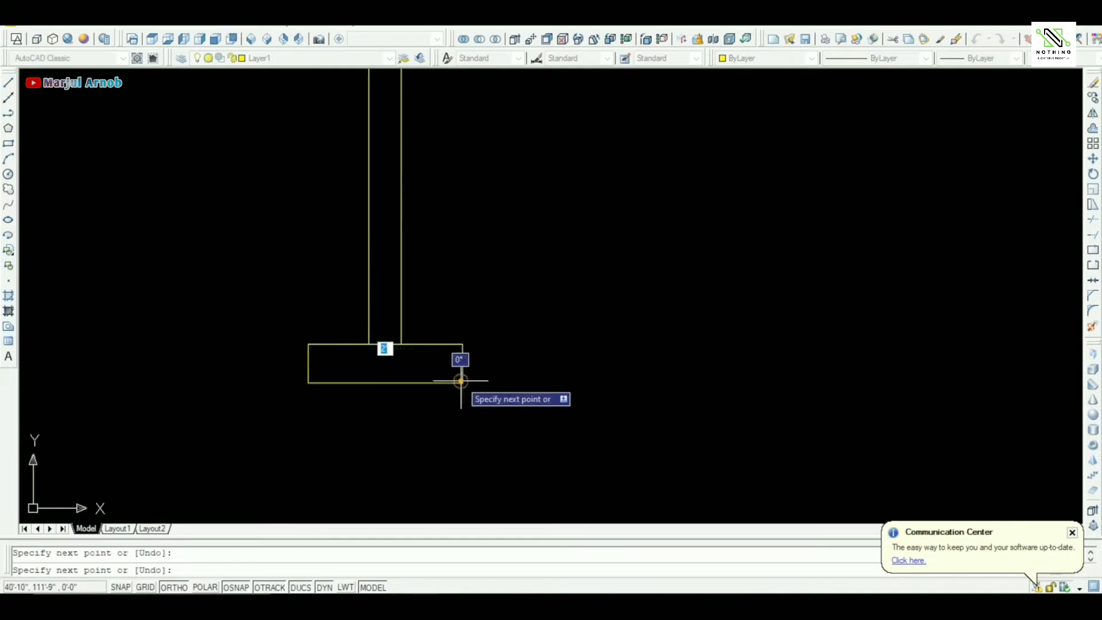
pyautogui.press('Escape')
# Start a hatch with the predefined SOLID pattern and the colour green
pyautogui.scroll(-6, 472, 368)
pyautogui.moveTo(528, 268); pyautogui.dragTo(486, 355, button='middle')
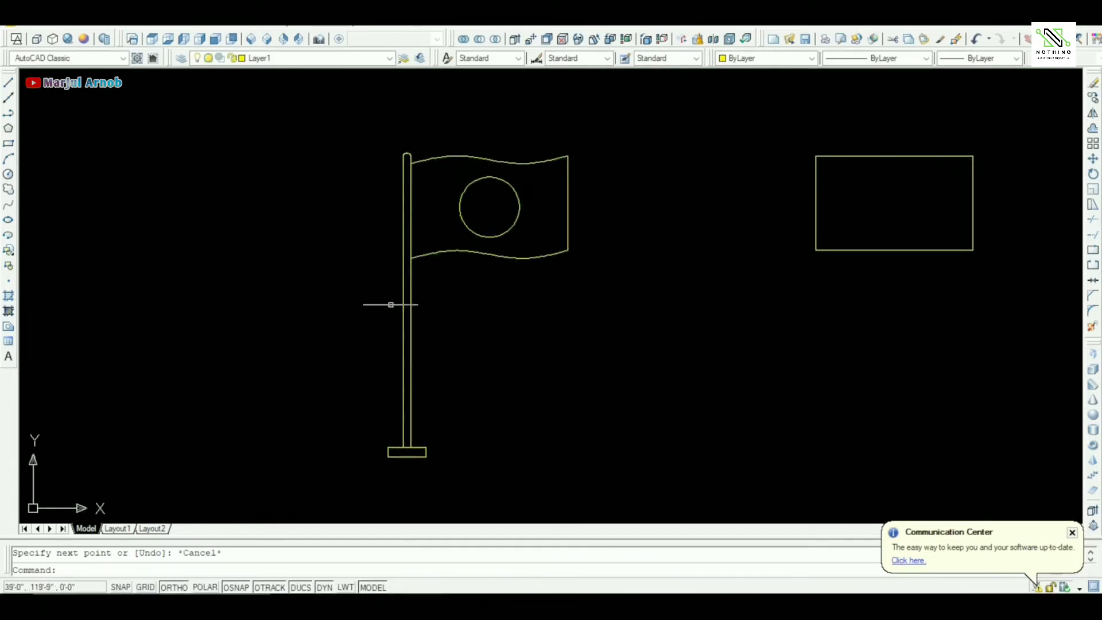
pyautogui.scroll(1, 435, 244)
pyautogui.scroll(-2, 447, 275)
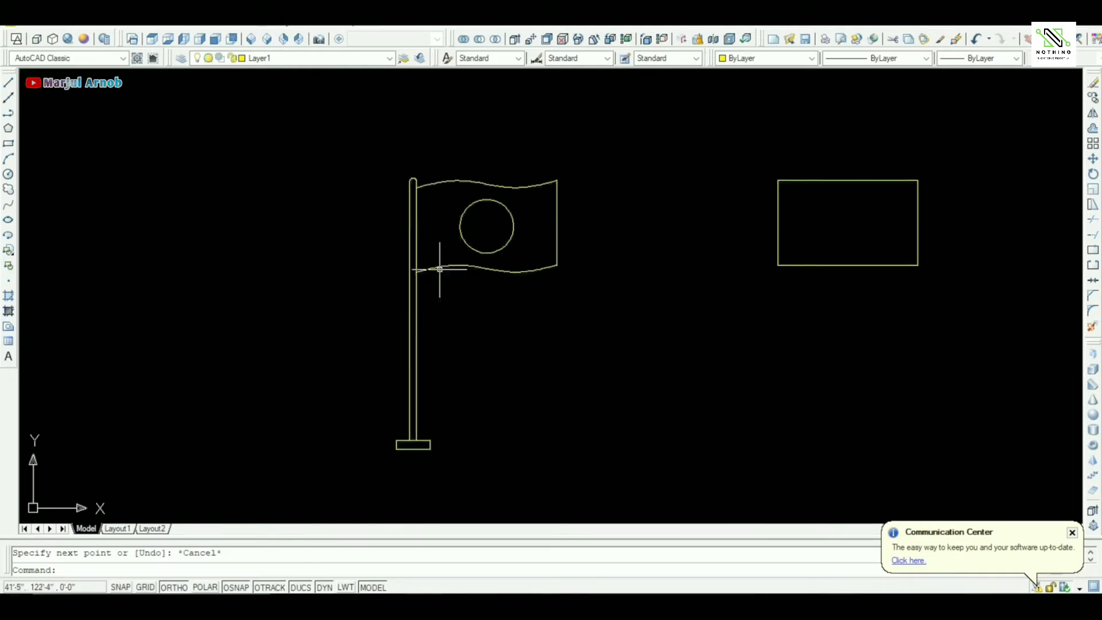
pyautogui.press('Return')
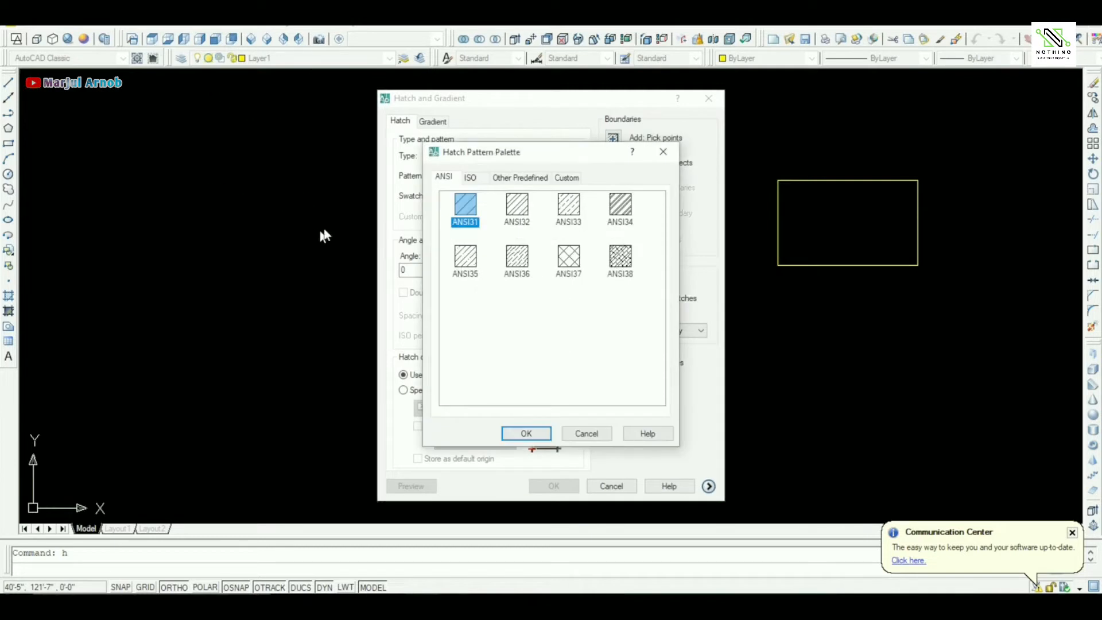
pyautogui.click(566, 178)
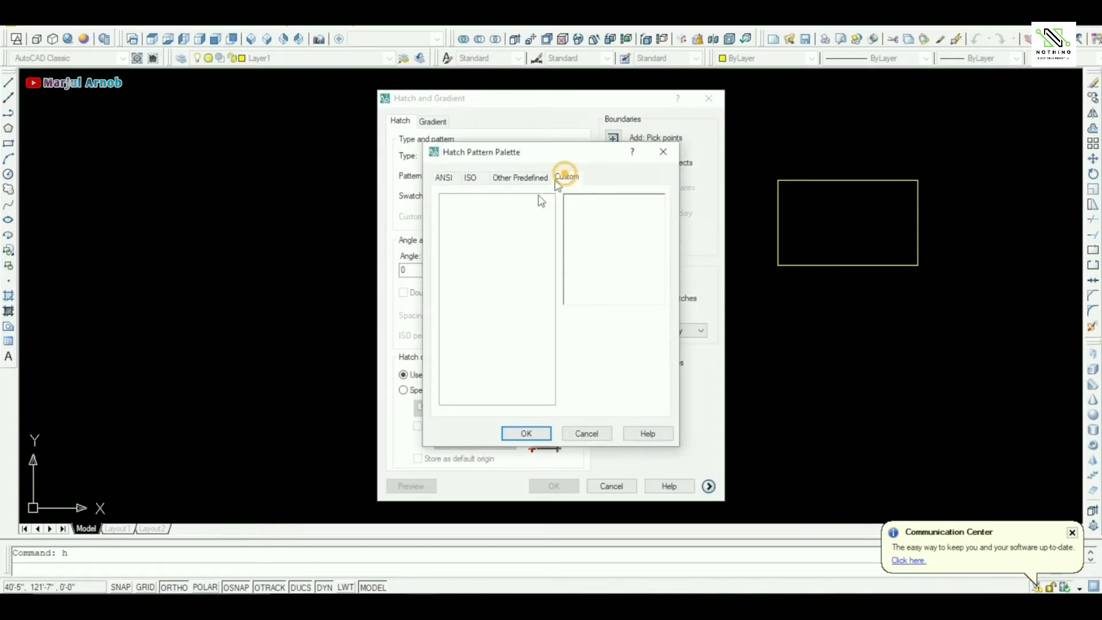
pyautogui.click(472, 180)
pyautogui.click(508, 179)
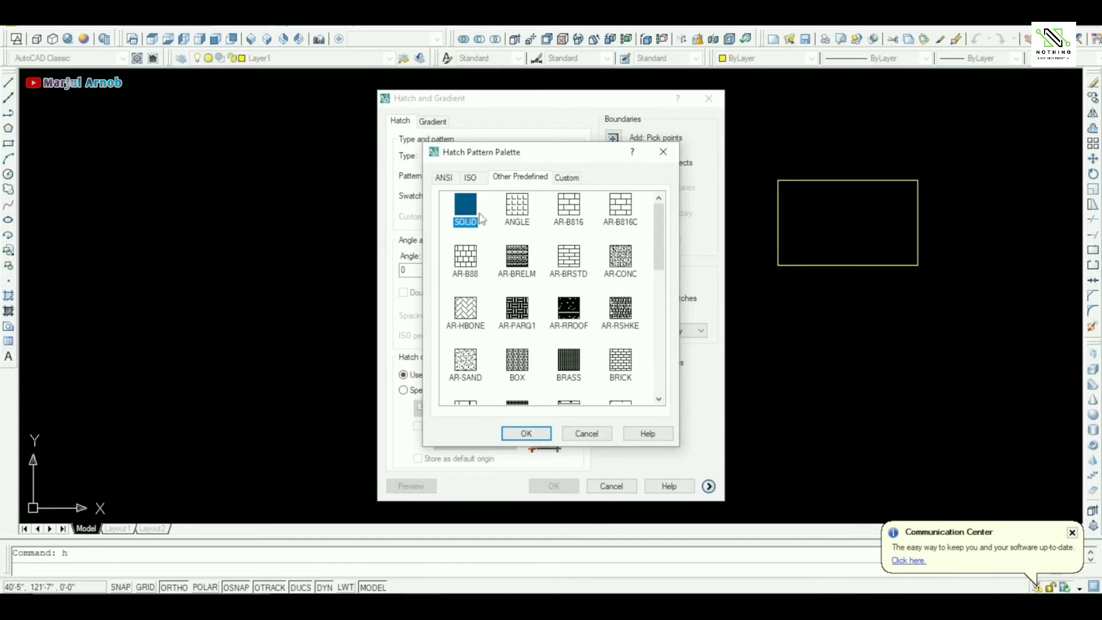
pyautogui.click(527, 434)
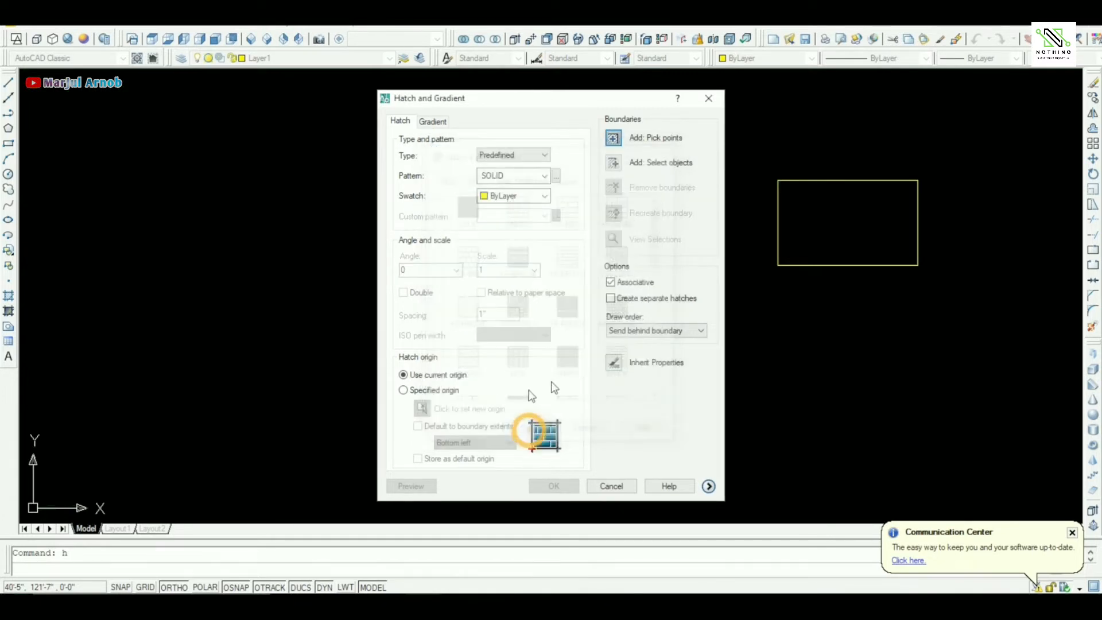
pyautogui.click(546, 196)
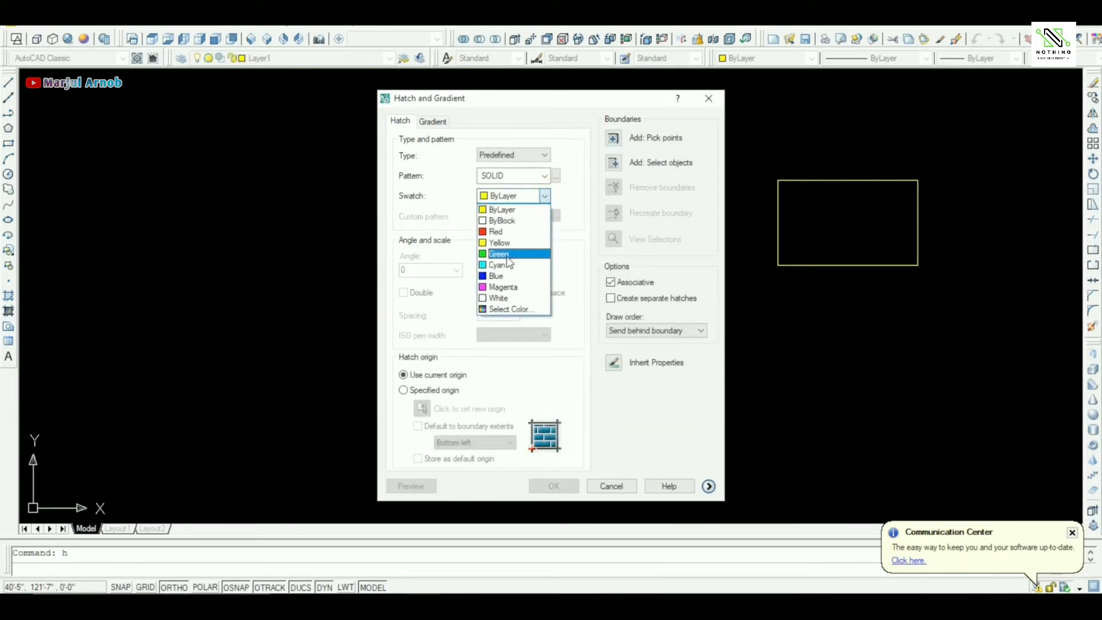
pyautogui.click(509, 256)
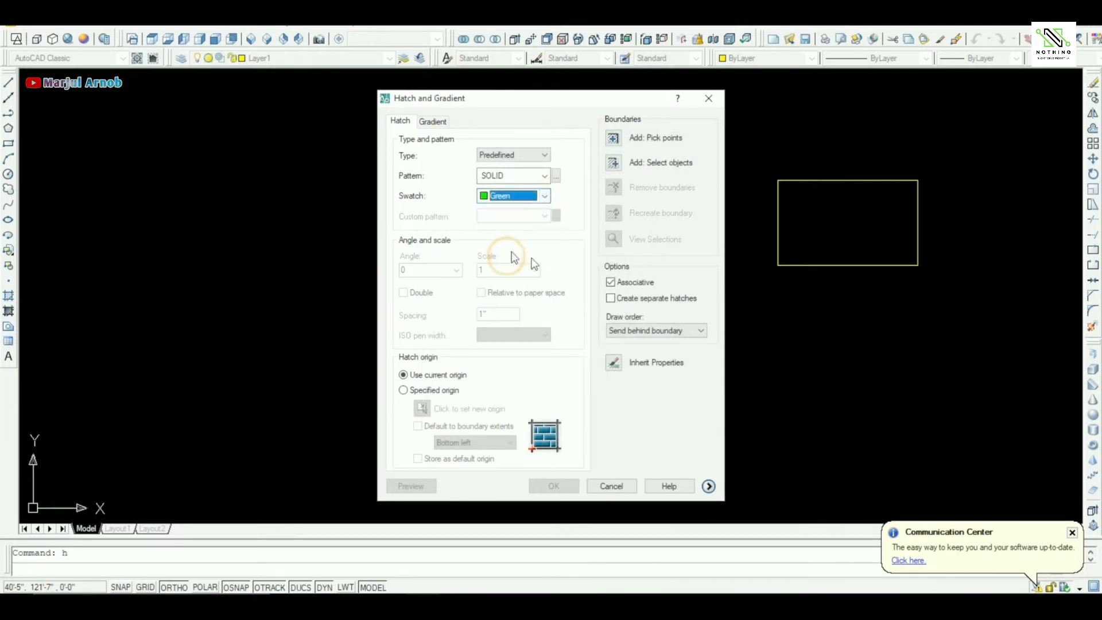
# Apply the hatch to the flag area surrounding the circle
pyautogui.click(614, 139)
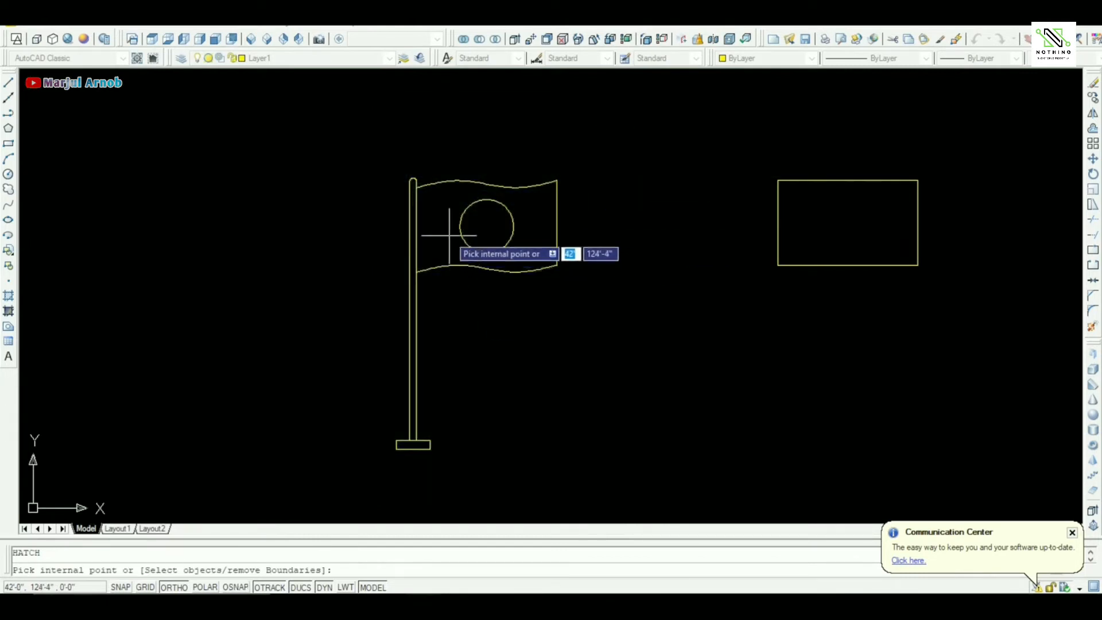
pyautogui.click(449, 235)
pyautogui.press('Return')
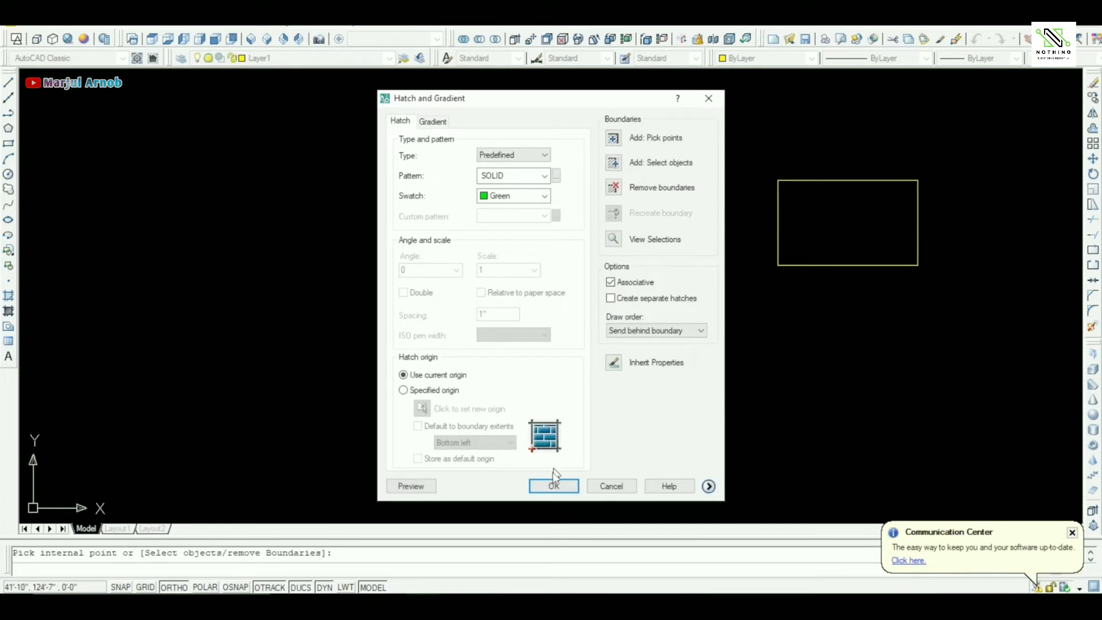
pyautogui.click(553, 486)
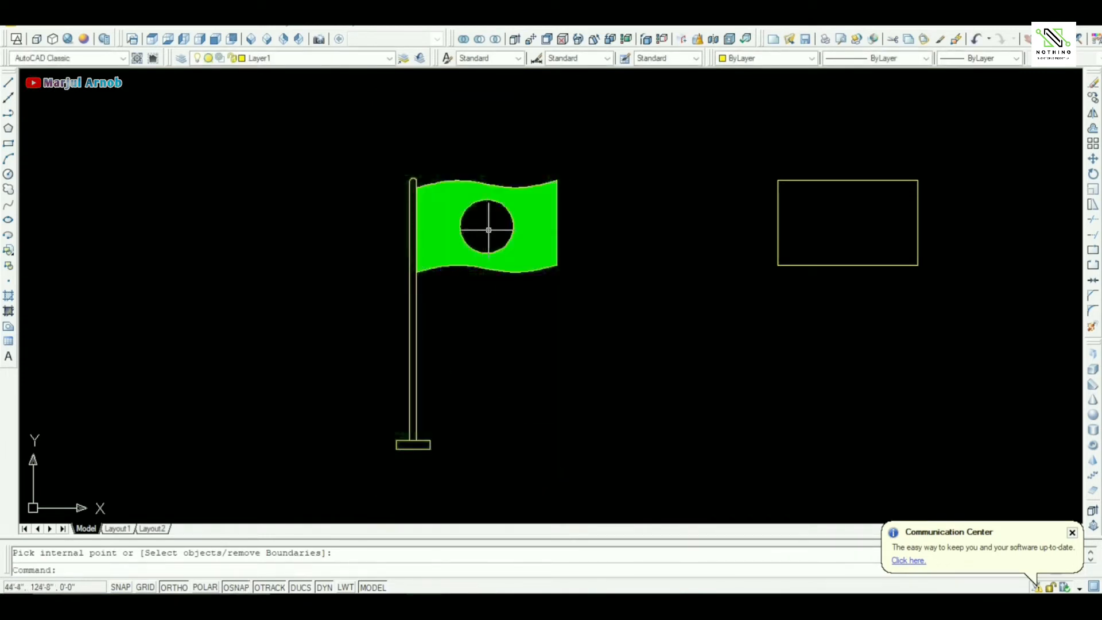
# Fill the circle on the flag with a predefined SOLID hatch in red
pyautogui.write('h')
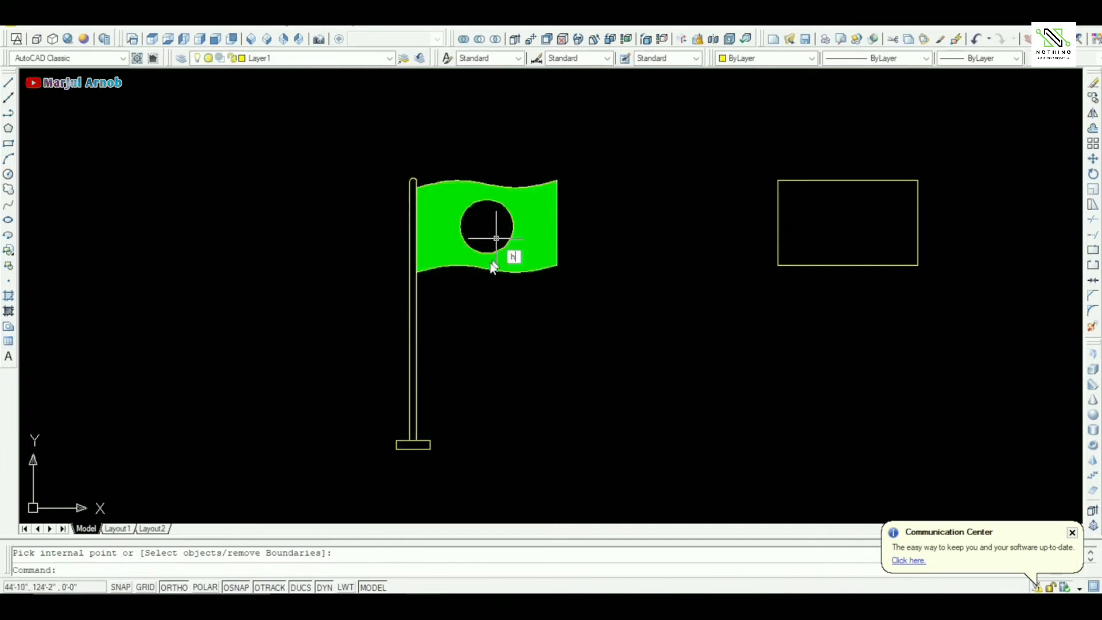
pyautogui.press('Return')
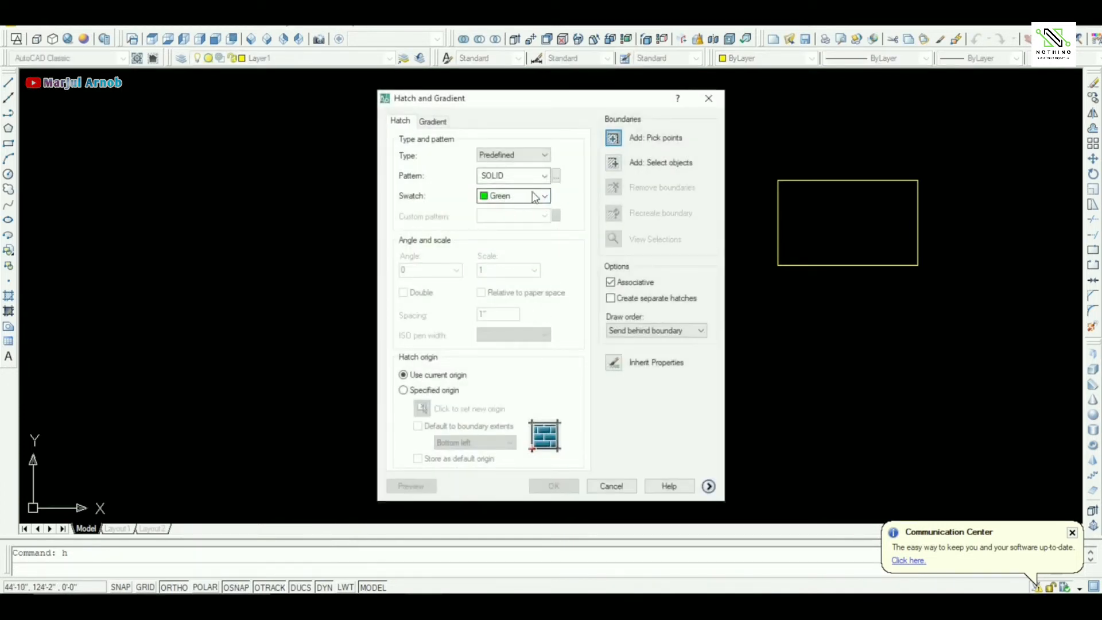
pyautogui.click(549, 197)
pyautogui.click(505, 231)
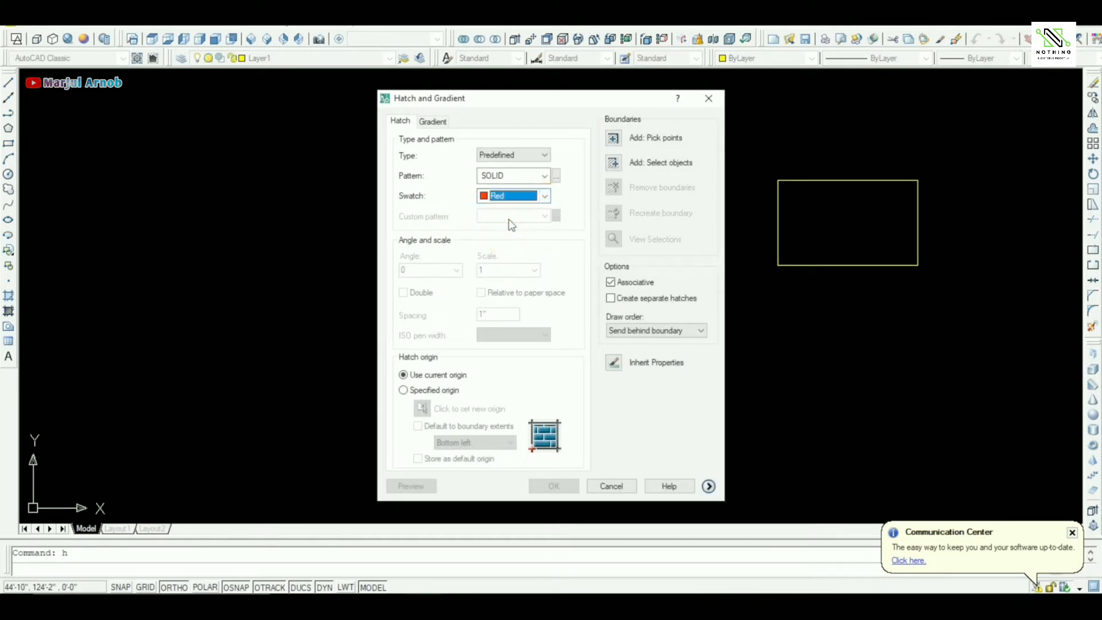
pyautogui.click(614, 139)
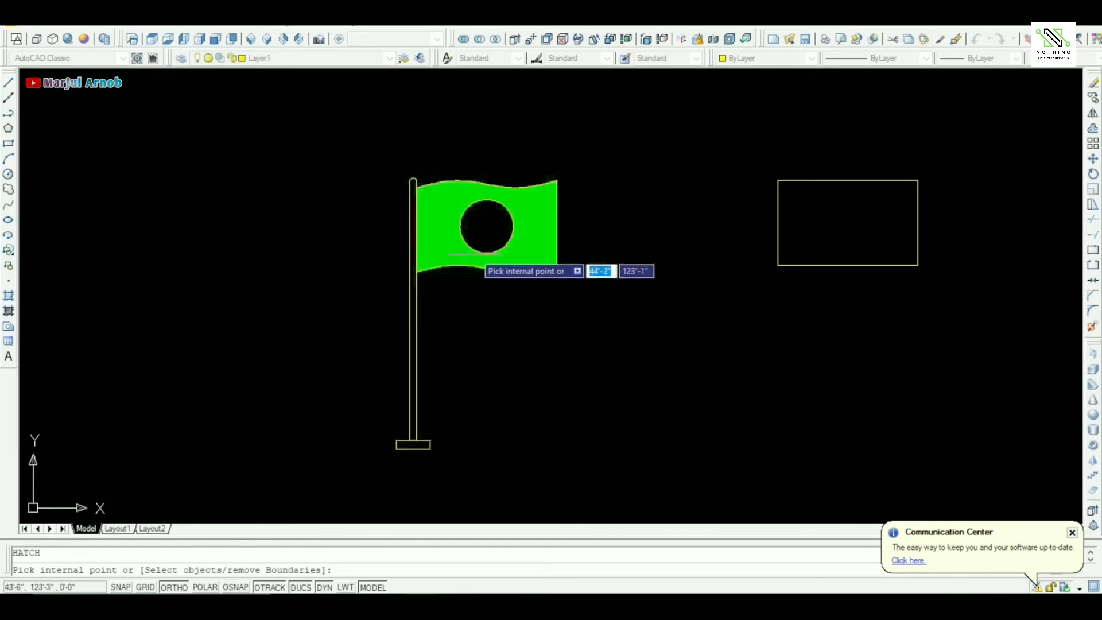
pyautogui.click(486, 229)
pyautogui.press('Return')
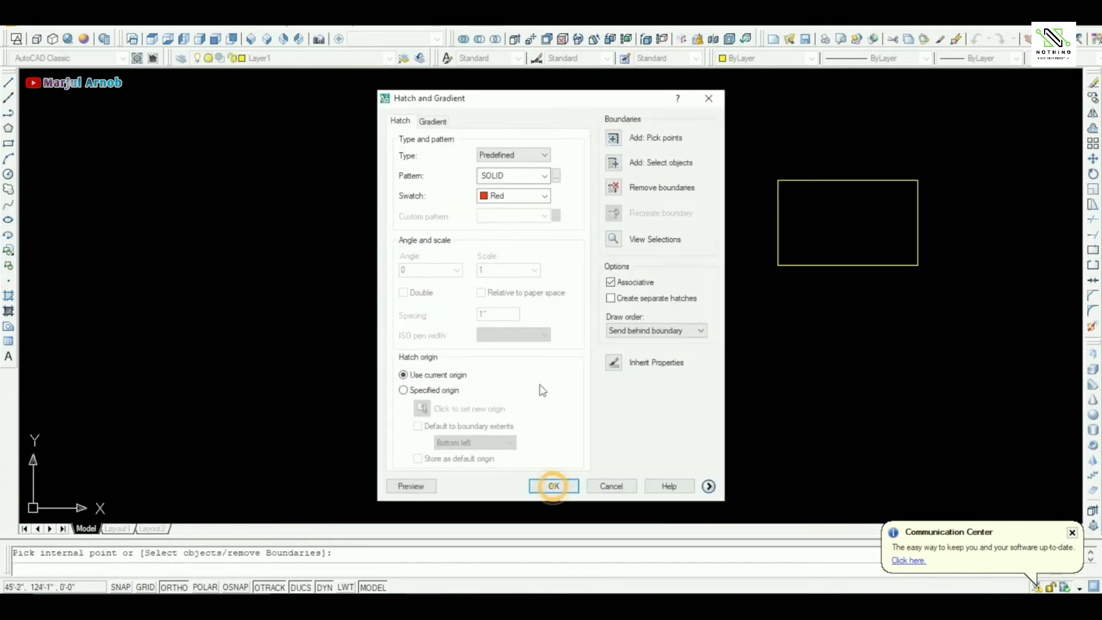
pyautogui.click(550, 482)
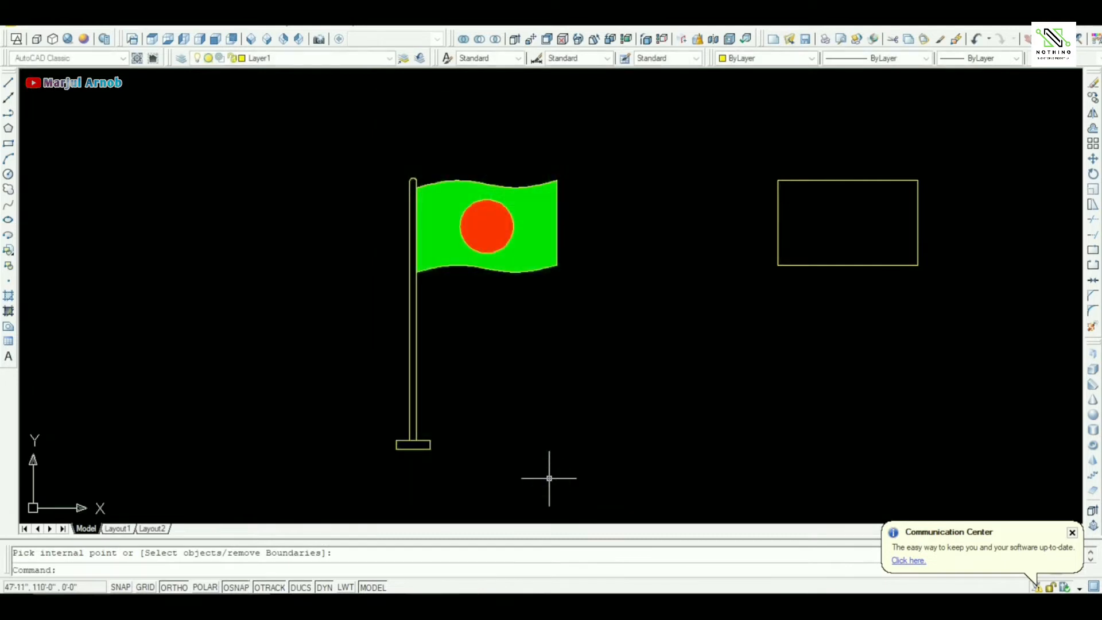
# Fill the flagpole with a SOLID hatch in index colour 109
pyautogui.scroll(3, 477, 307)
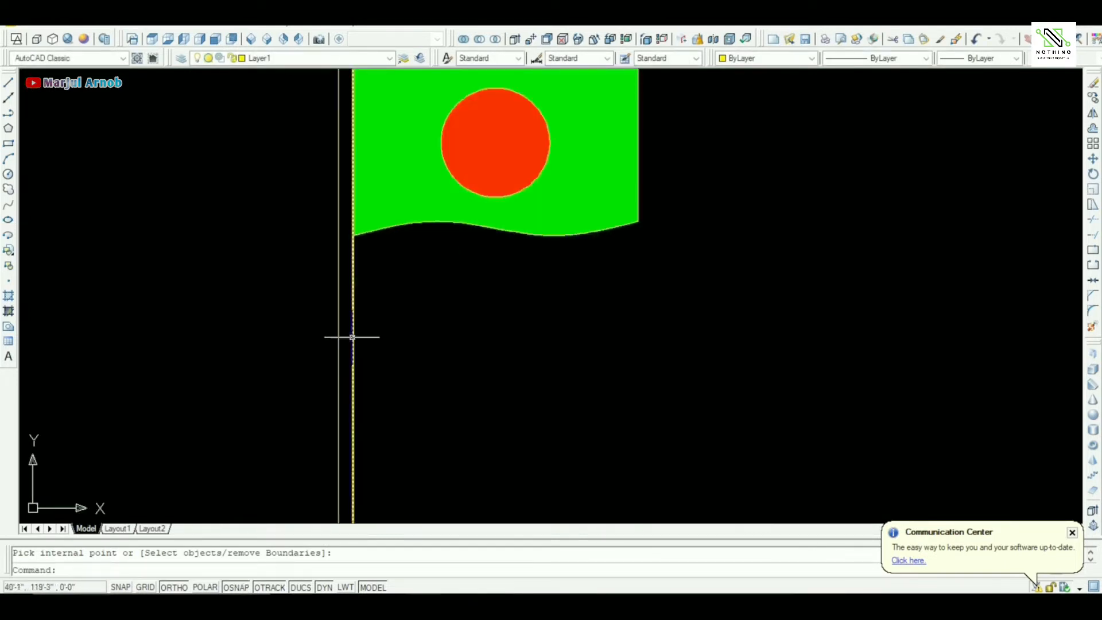
pyautogui.scroll(-3, 396, 322)
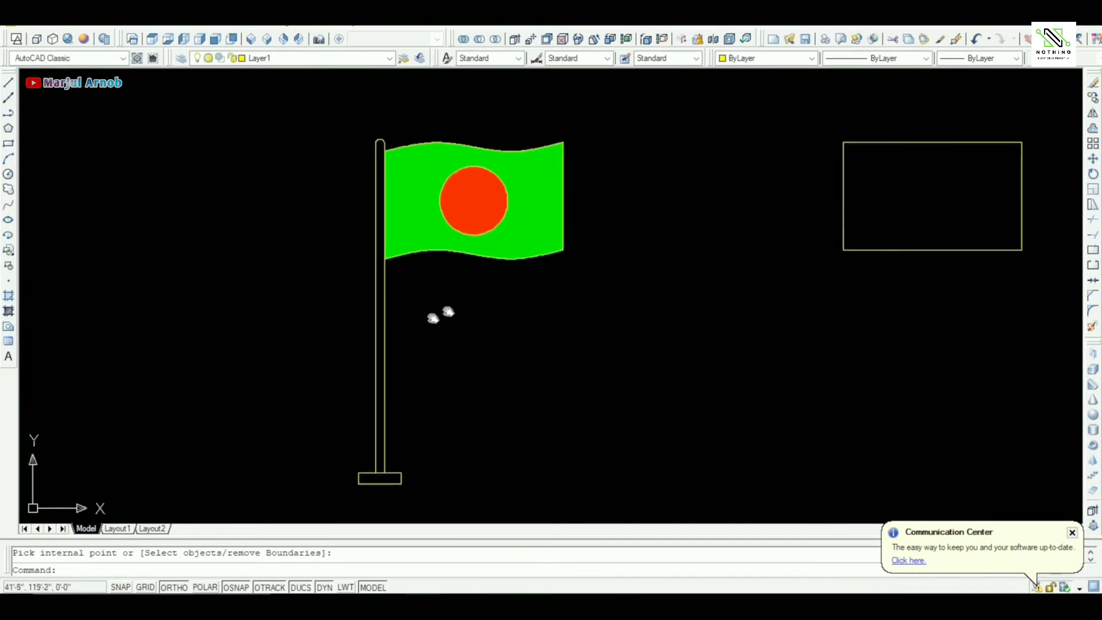
pyautogui.scroll(2, 467, 250)
pyautogui.write('h')
pyautogui.press('Return')
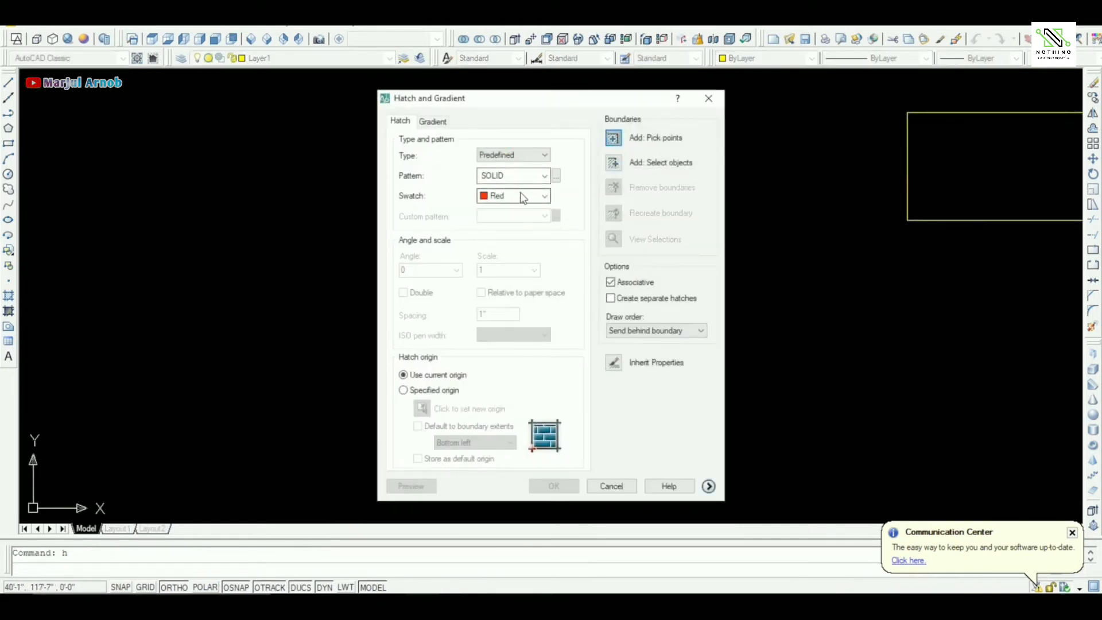
pyautogui.click(524, 197)
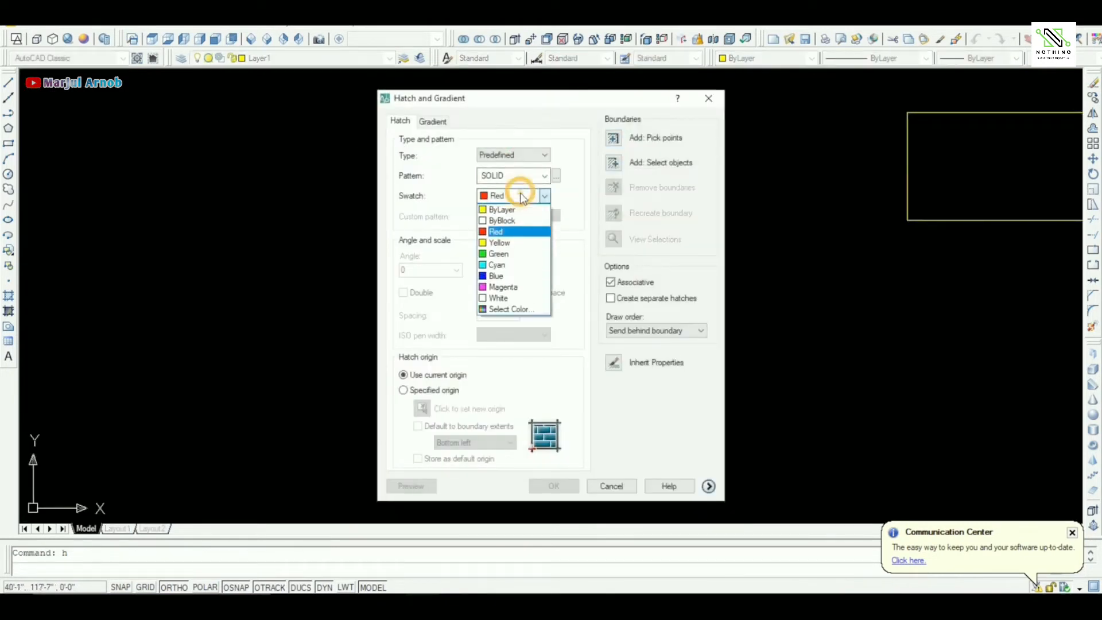
pyautogui.click(509, 309)
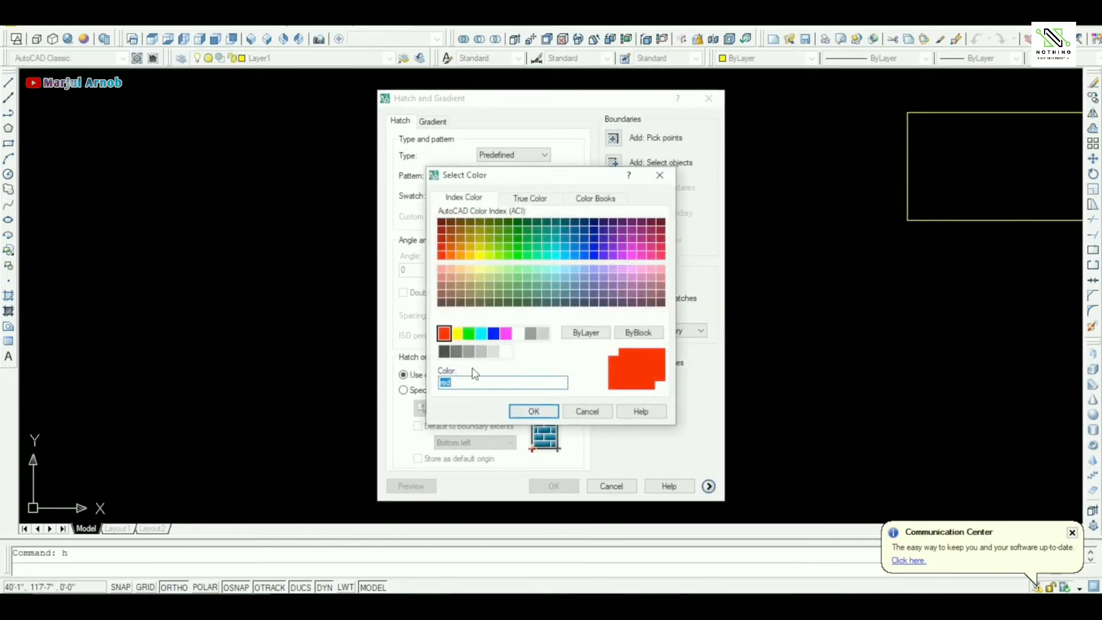
pyautogui.click(527, 302)
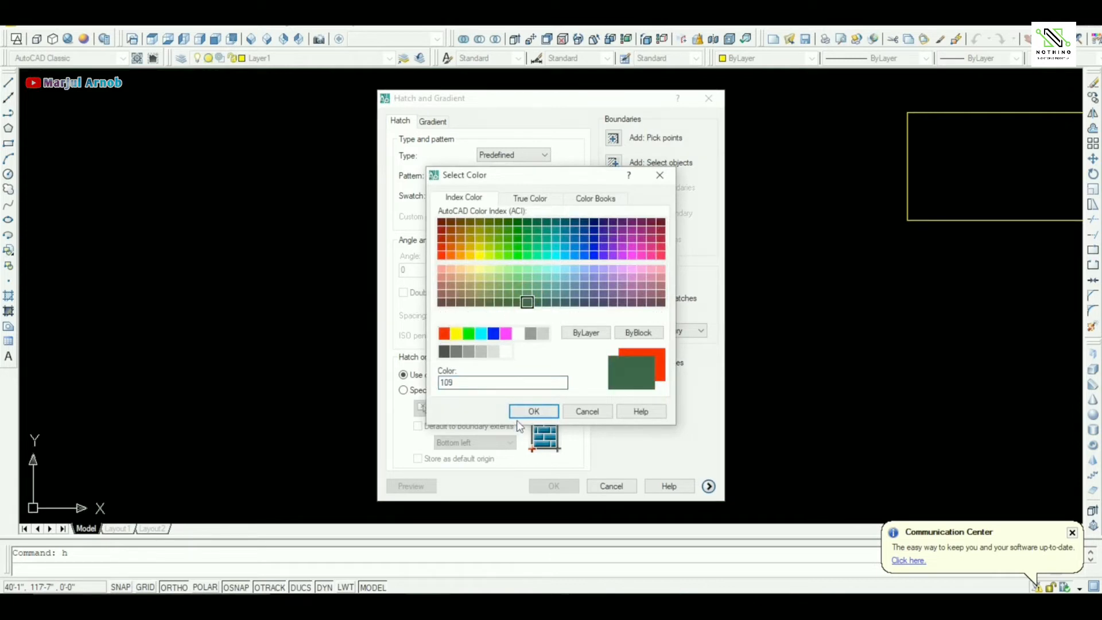
pyautogui.click(533, 411)
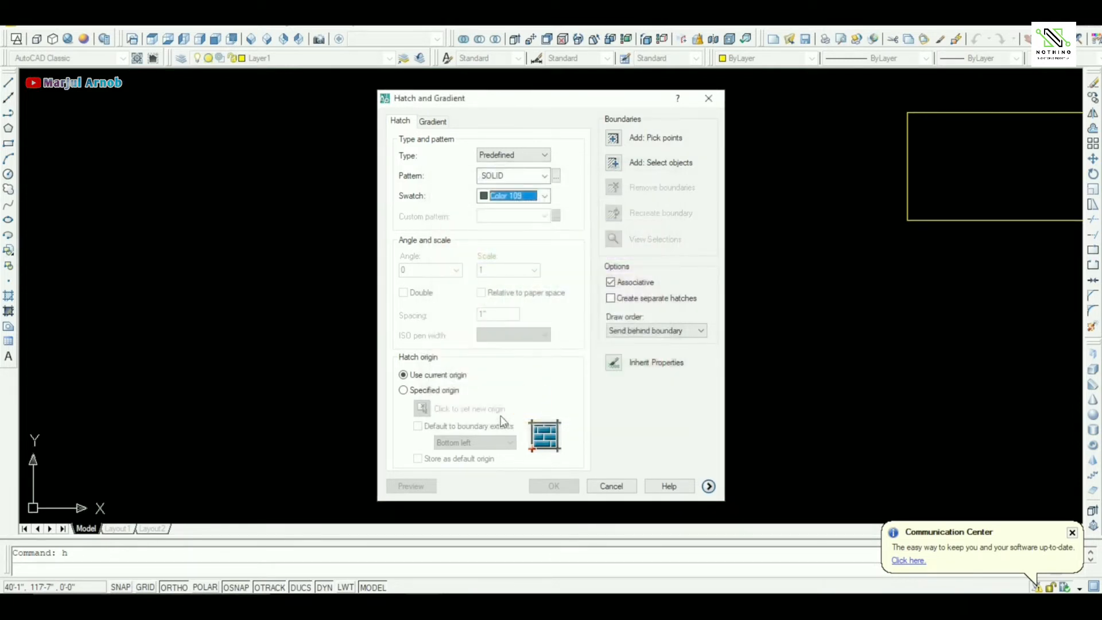
pyautogui.click(614, 139)
pyautogui.click(444, 326)
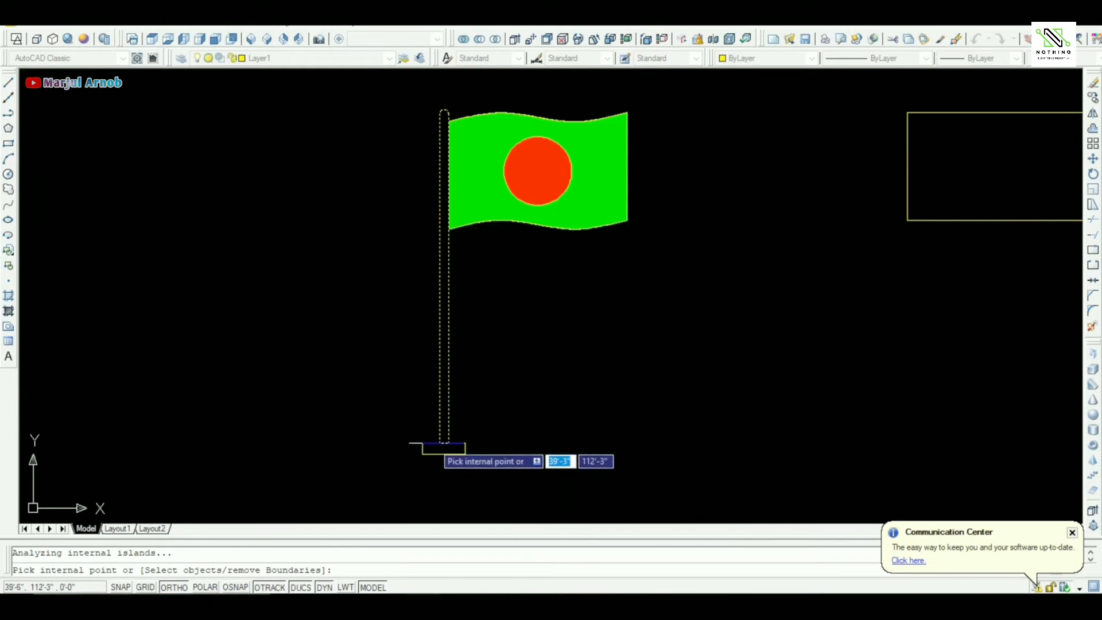
pyautogui.press('Return')
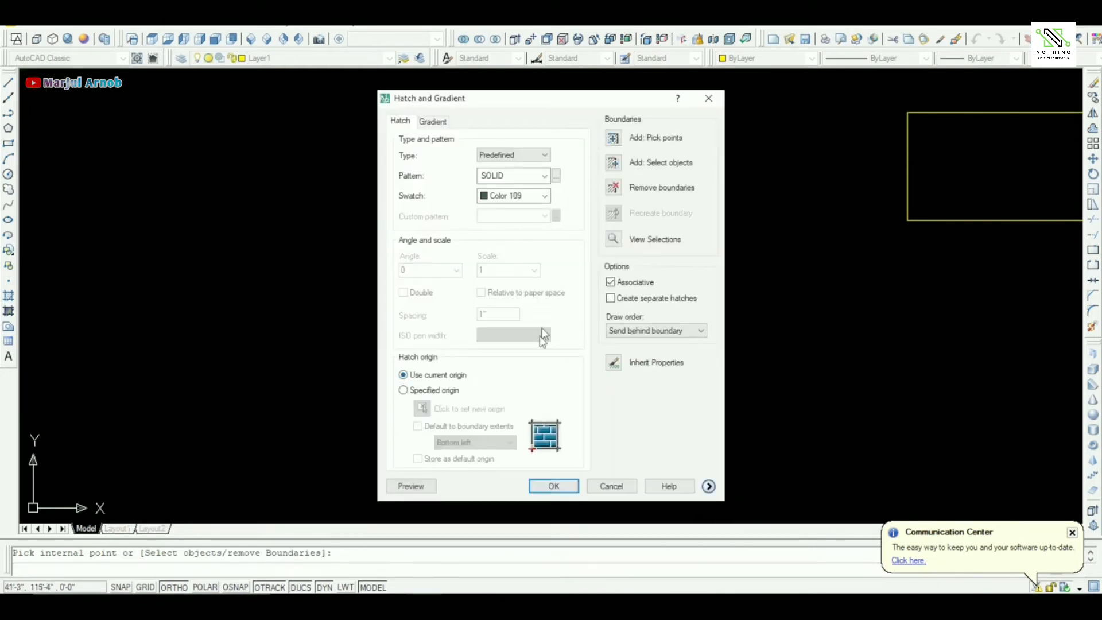
pyautogui.click(531, 487)
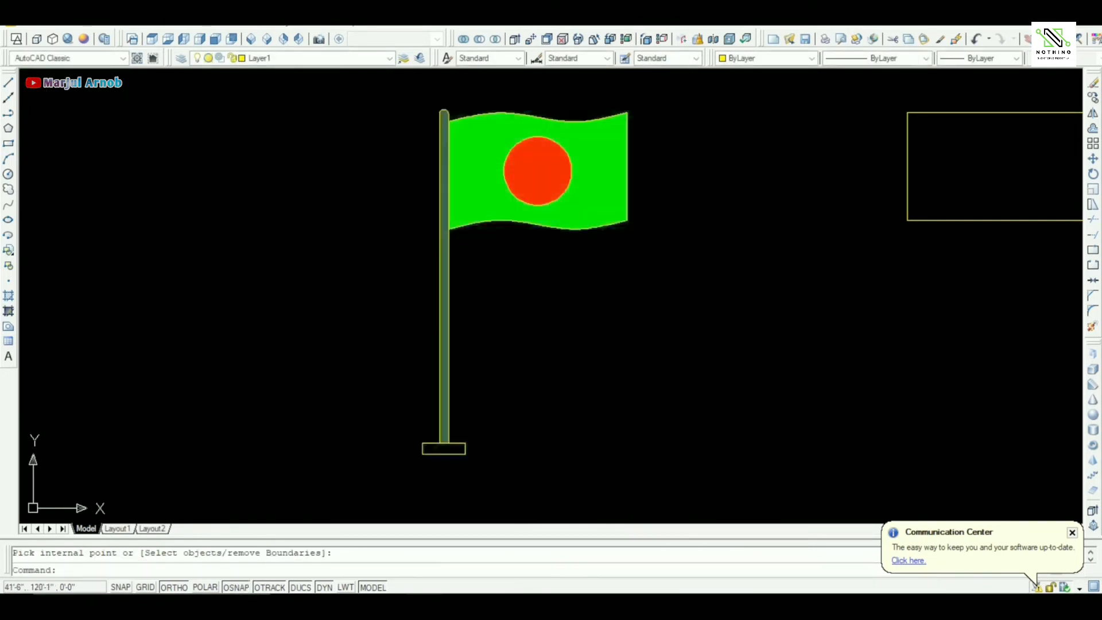
pyautogui.click(514, 364)
pyautogui.click(511, 440)
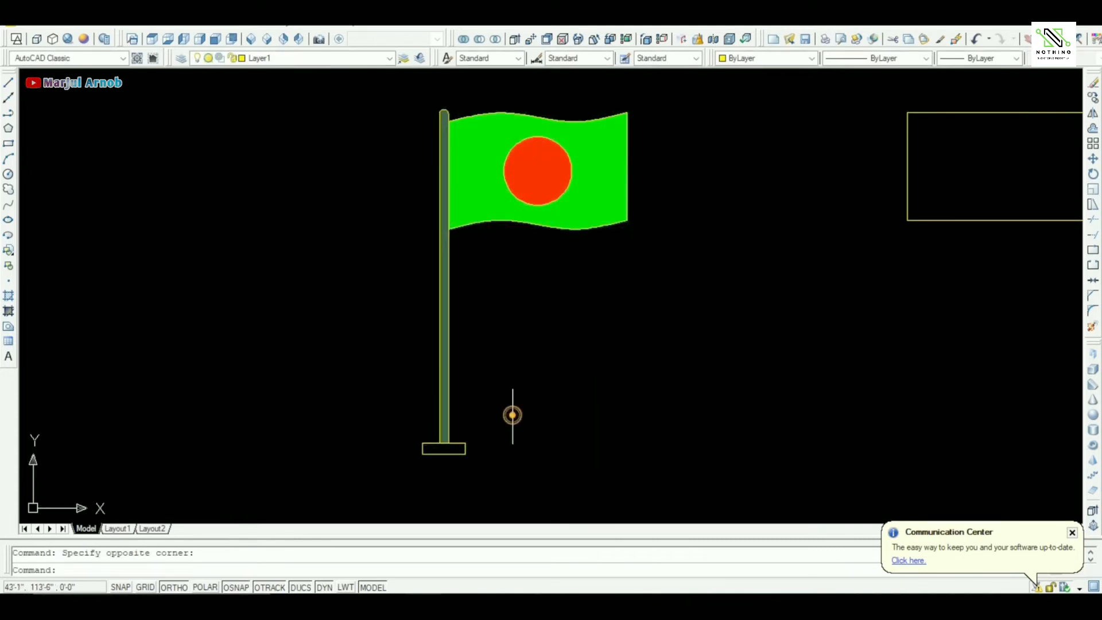
pyautogui.press('Escape')
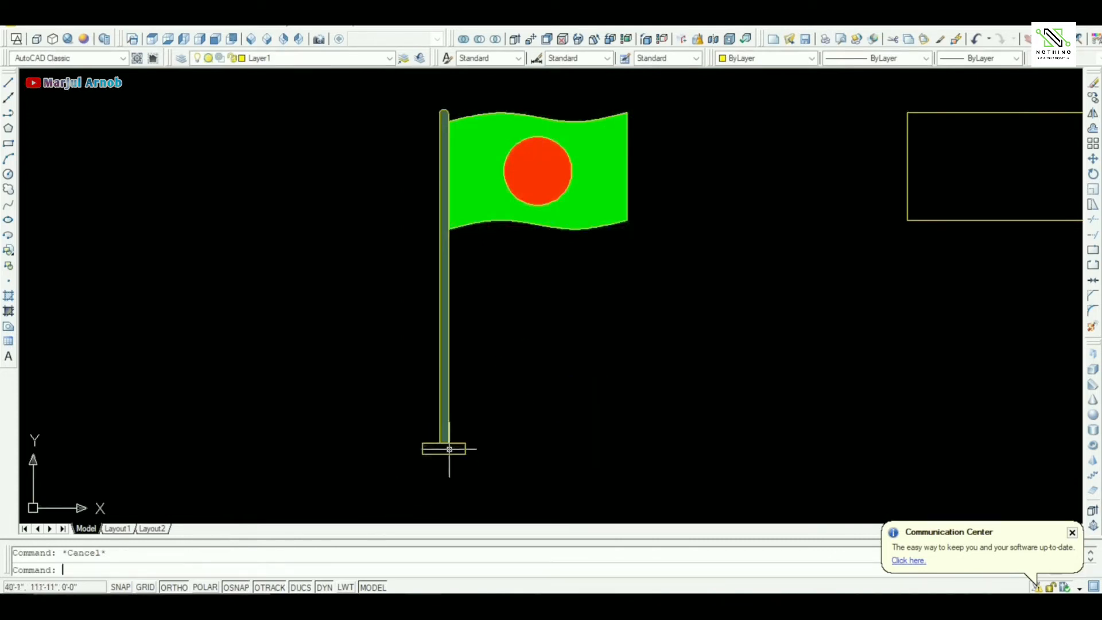
# Fill the rectangular base under the pole with a SOLID hatch in index colour 219
pyautogui.write('h')
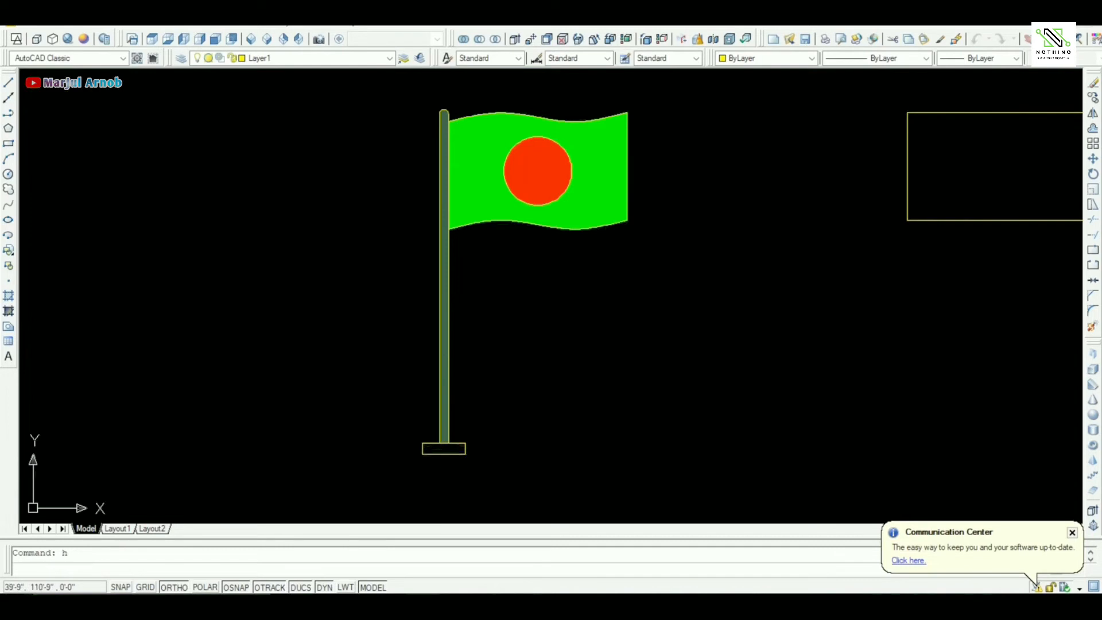
pyautogui.press('Return')
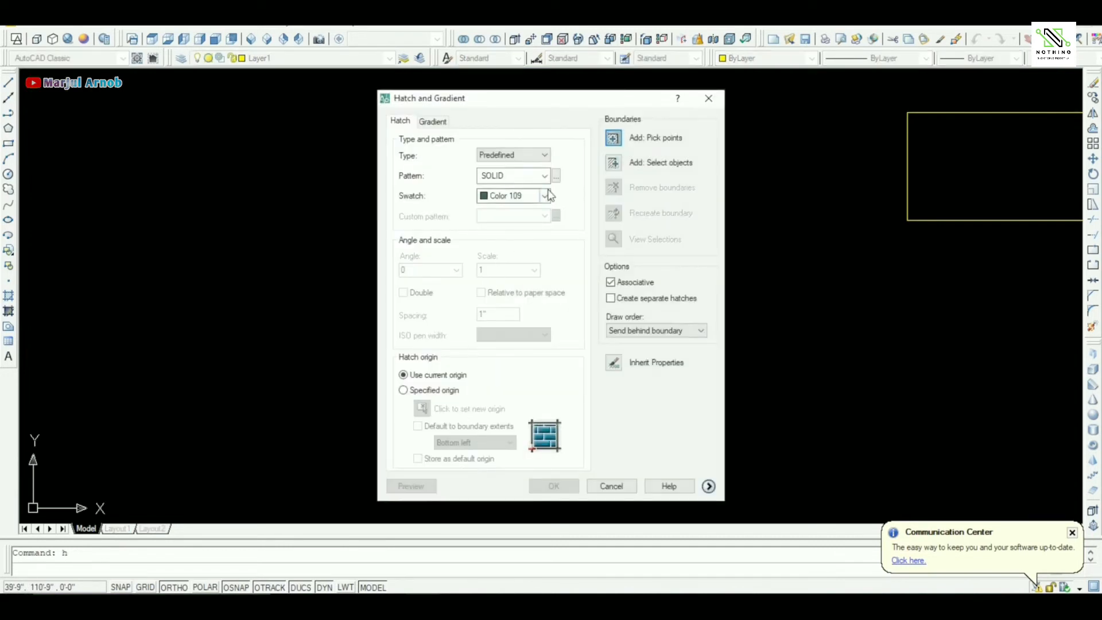
pyautogui.click(545, 196)
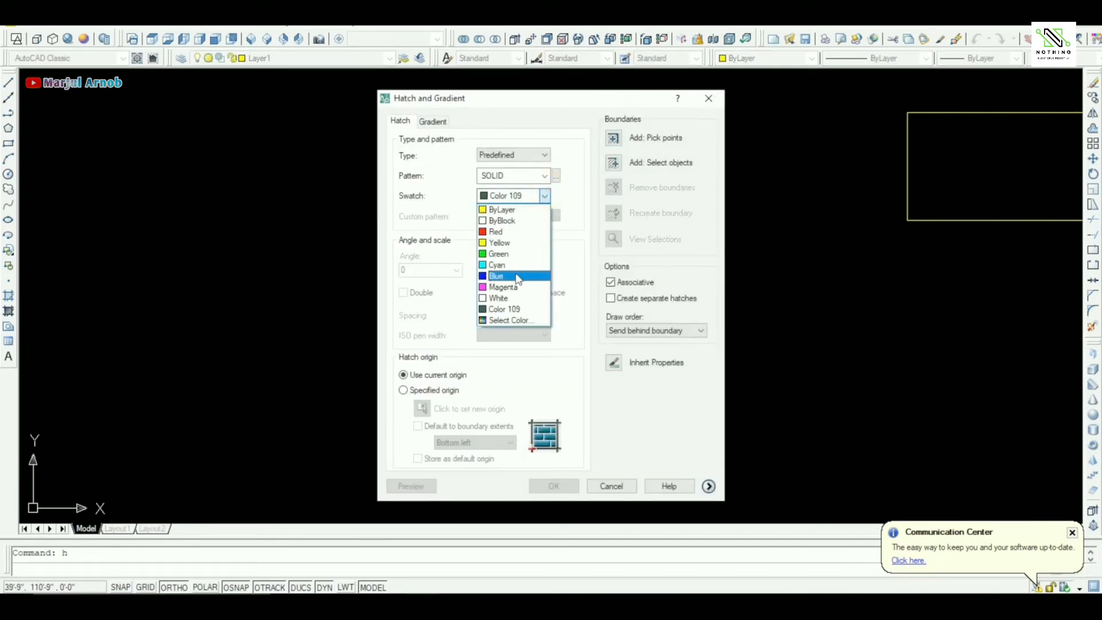
pyautogui.click(508, 320)
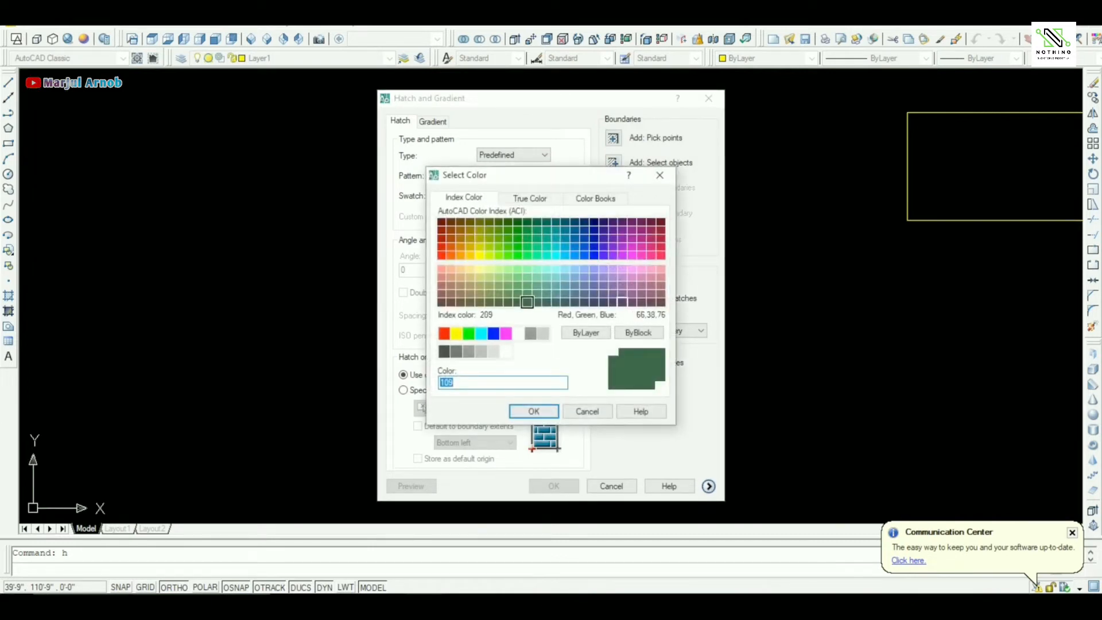
pyautogui.click(586, 332)
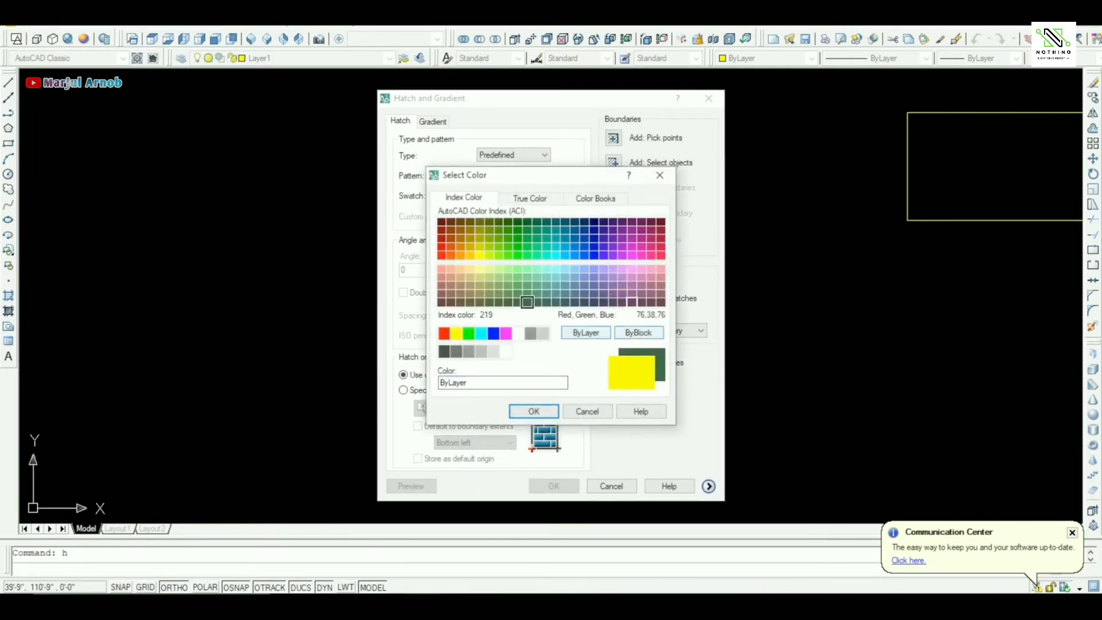
pyautogui.click(632, 302)
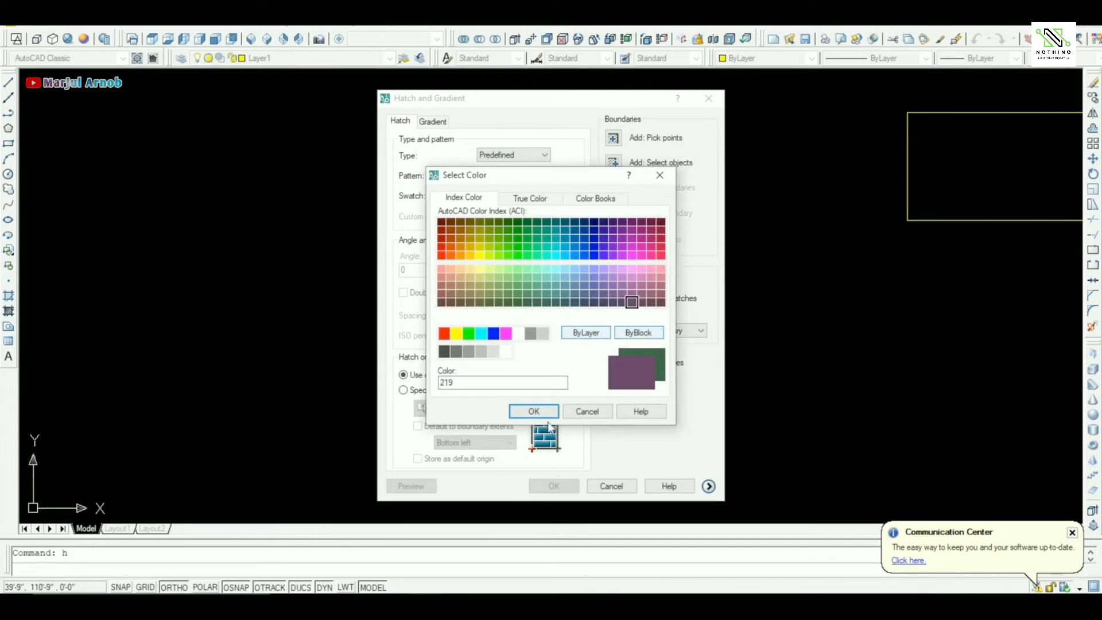
pyautogui.click(536, 411)
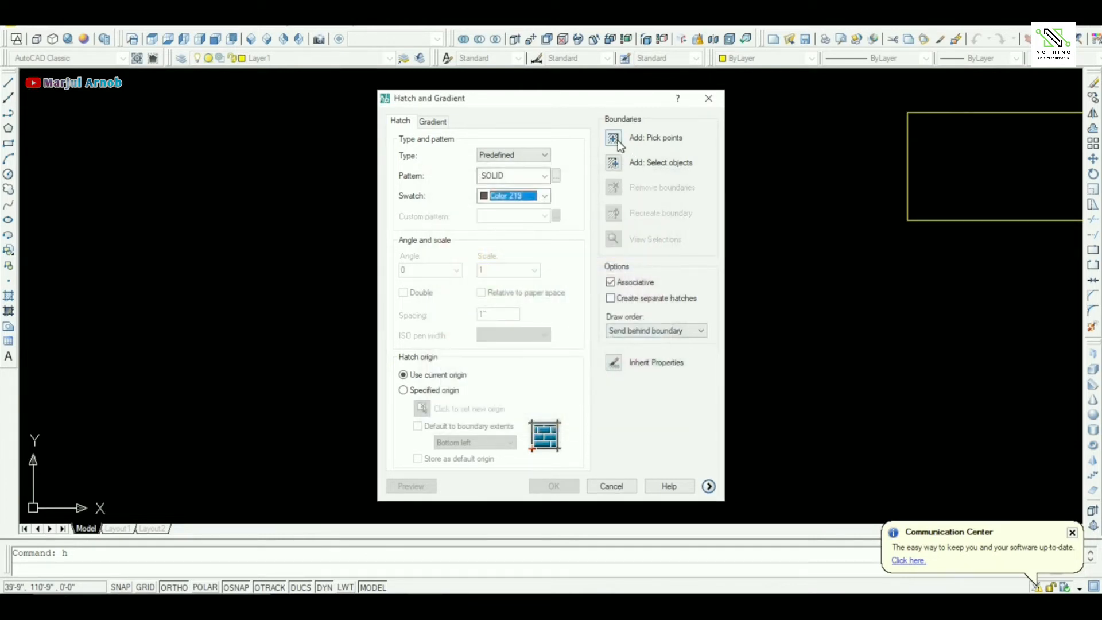
pyautogui.click(614, 139)
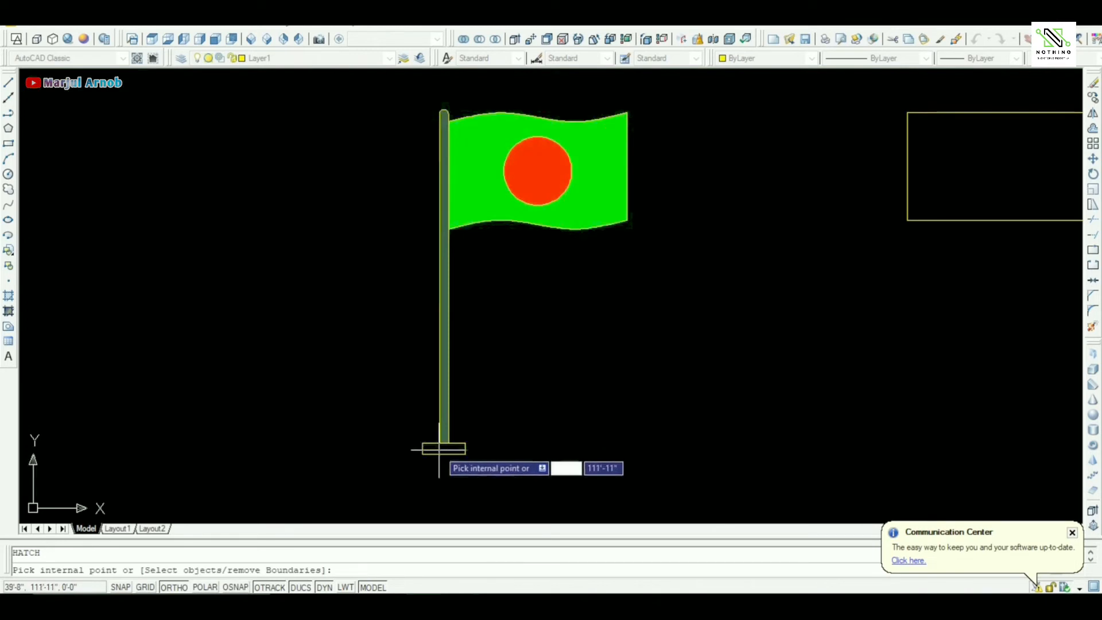
pyautogui.click(440, 449)
pyautogui.press('Return')
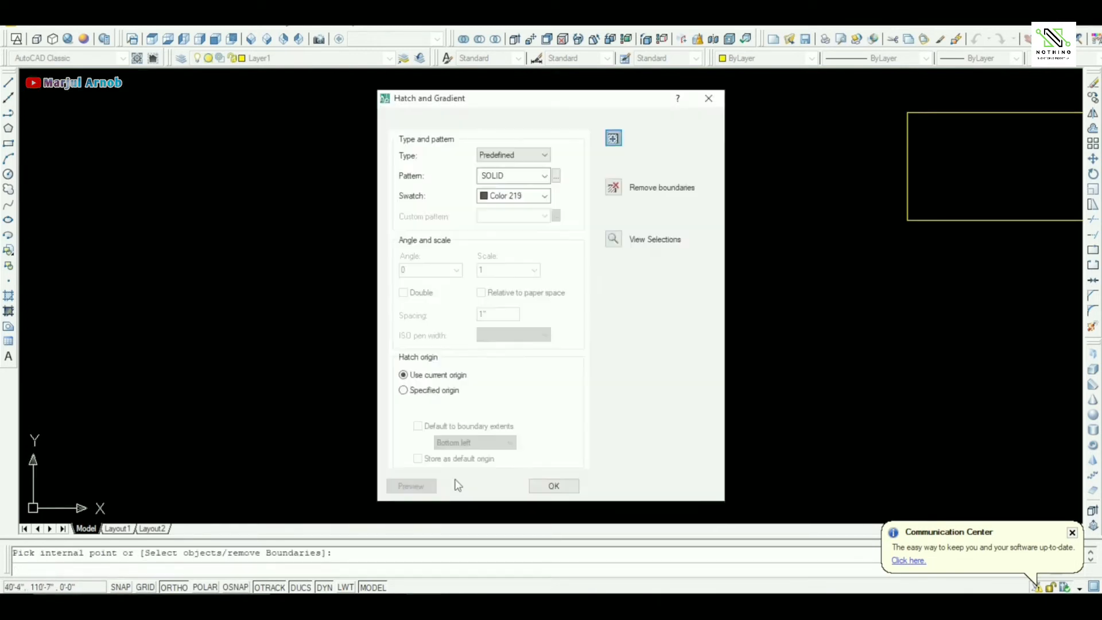
pyautogui.click(552, 486)
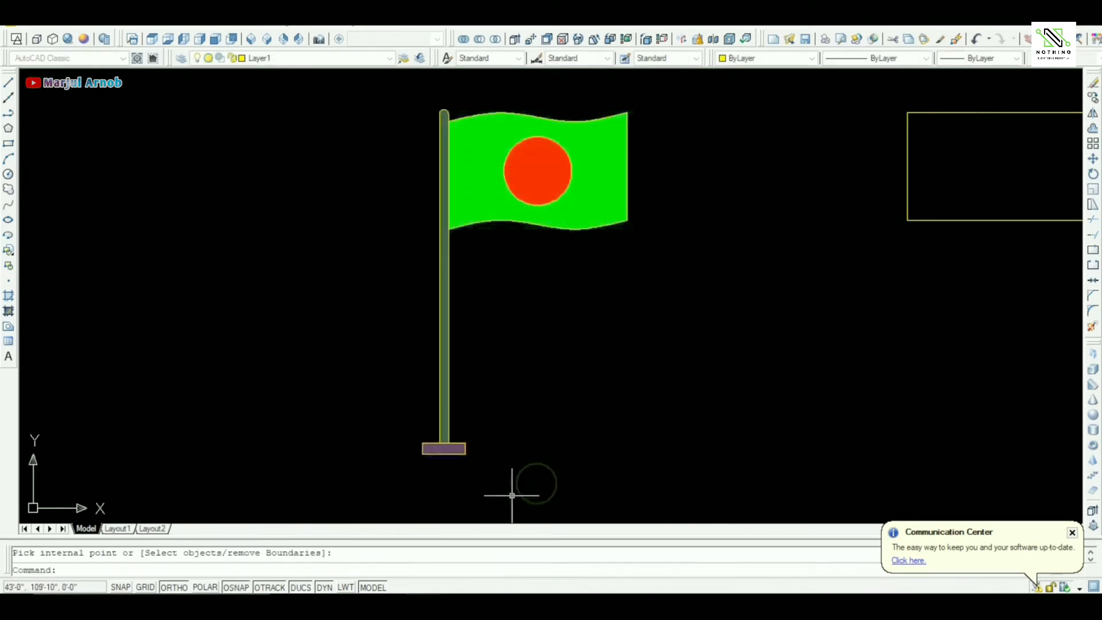
# Switch the model to the Realistic visual style and the southwest isometric view
pyautogui.scroll(2, 610, 309)
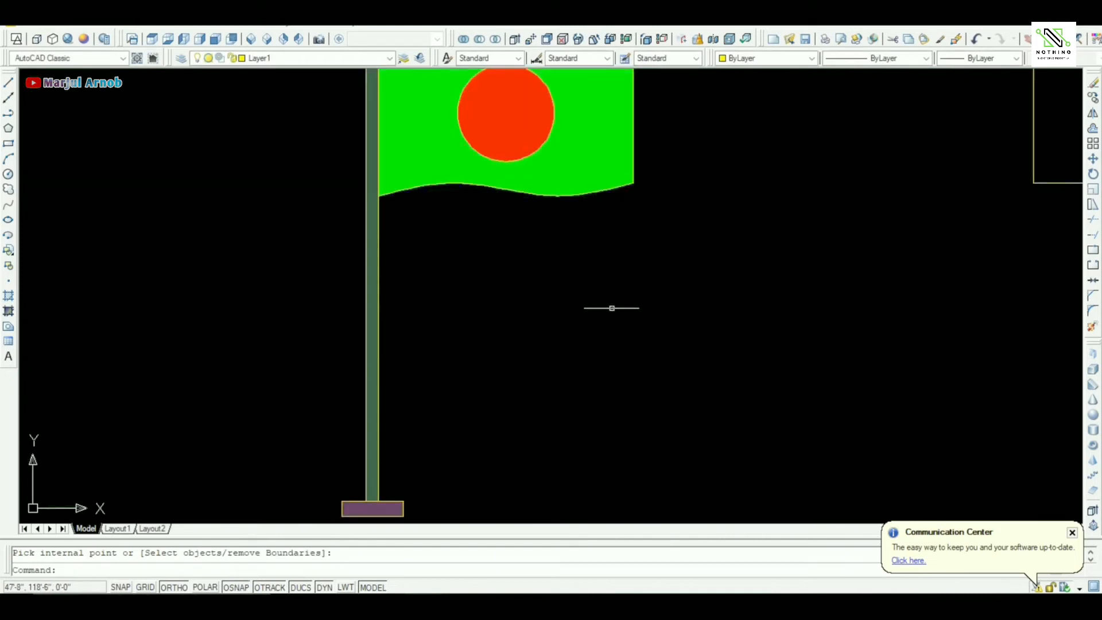
pyautogui.scroll(-2, 620, 330)
pyautogui.write('z')
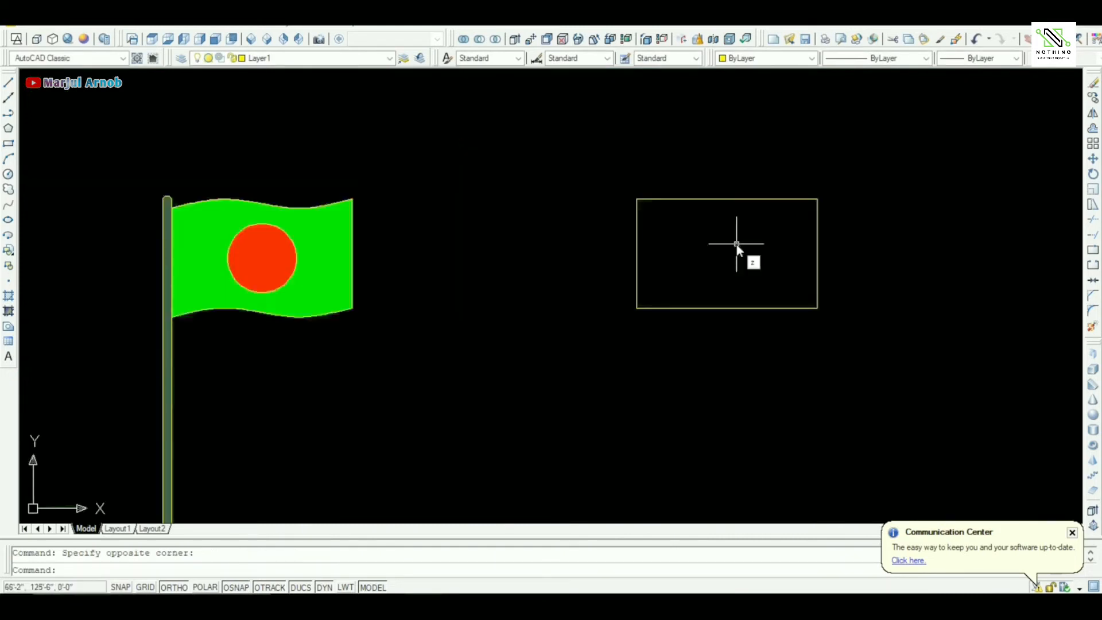
pyautogui.press('Return')
pyautogui.write('a')
pyautogui.press('Return')
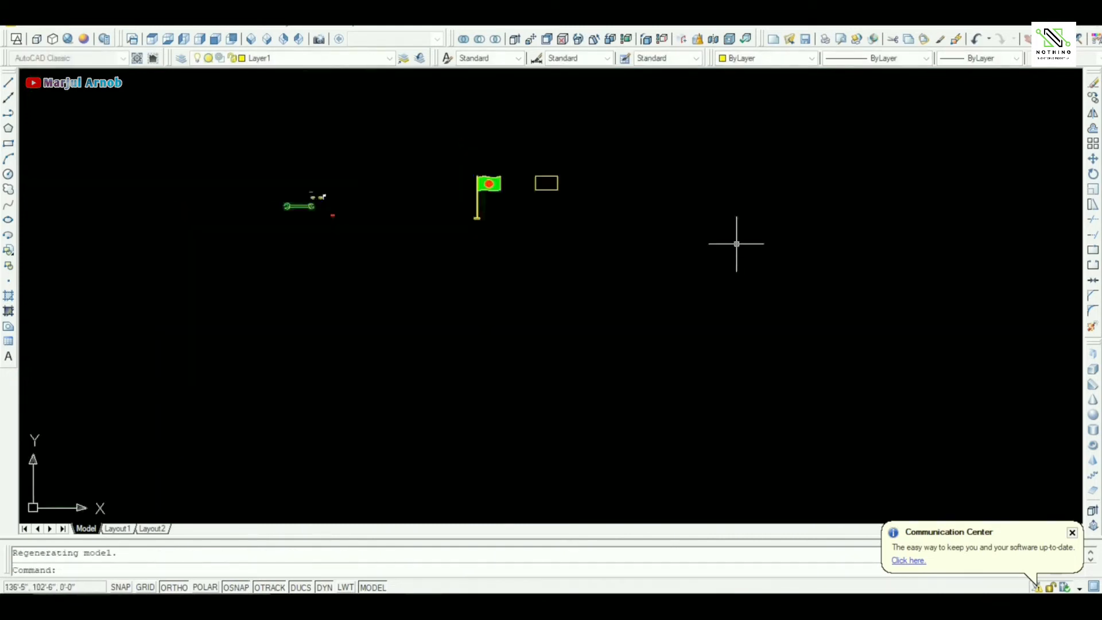
pyautogui.scroll(6, 497, 198)
pyautogui.scroll(5, 613, 129)
pyautogui.scroll(5, 538, 229)
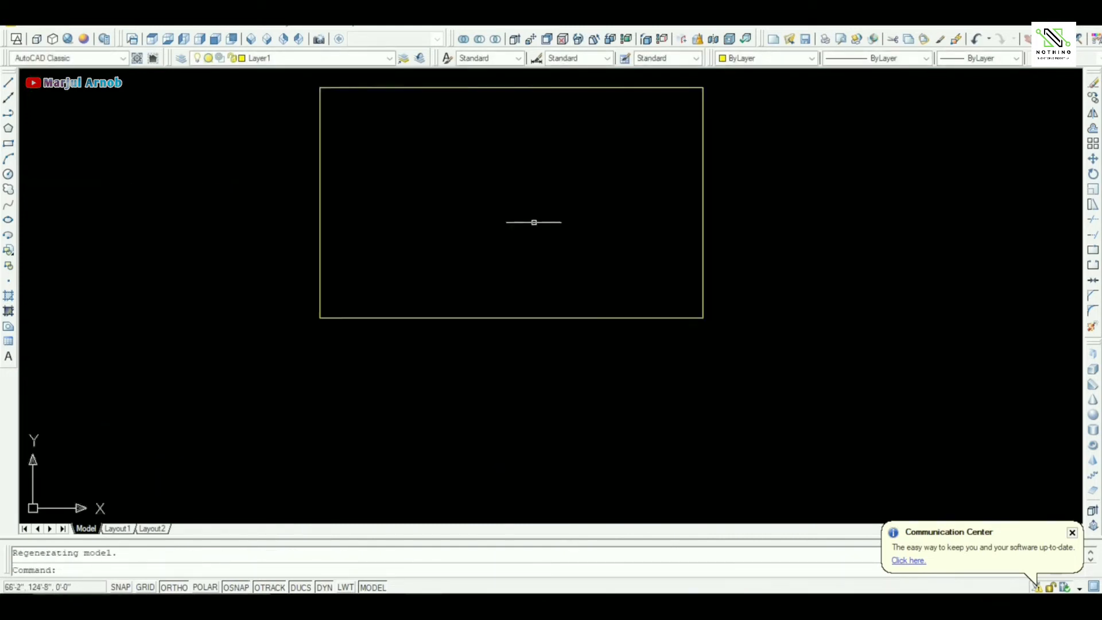
pyautogui.moveTo(524, 220); pyautogui.dragTo(546, 249, button='middle')
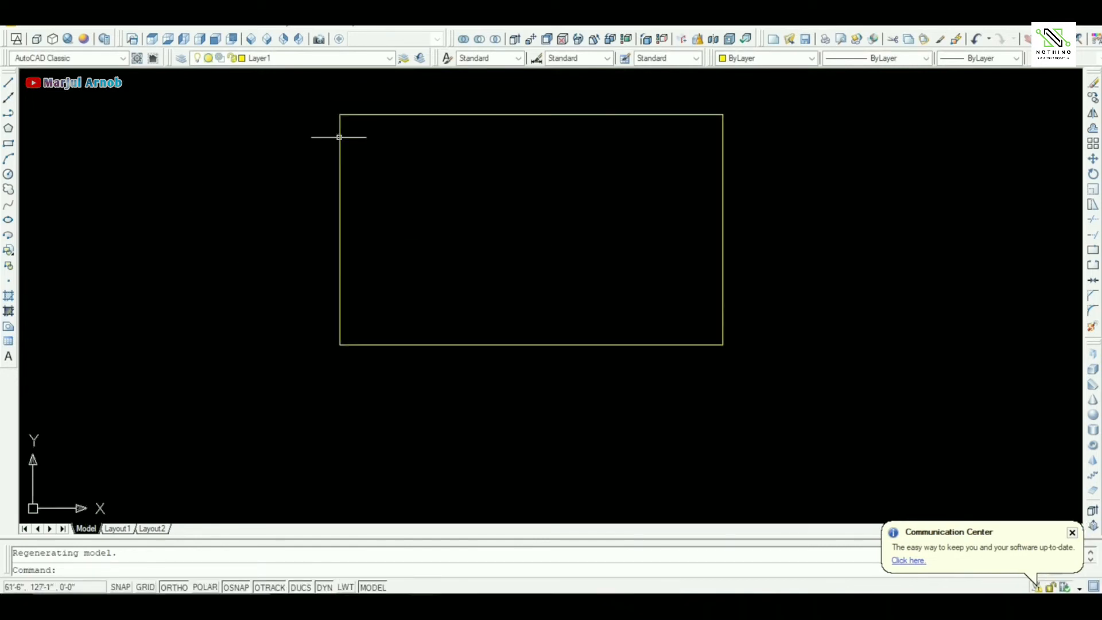
pyautogui.click(69, 39)
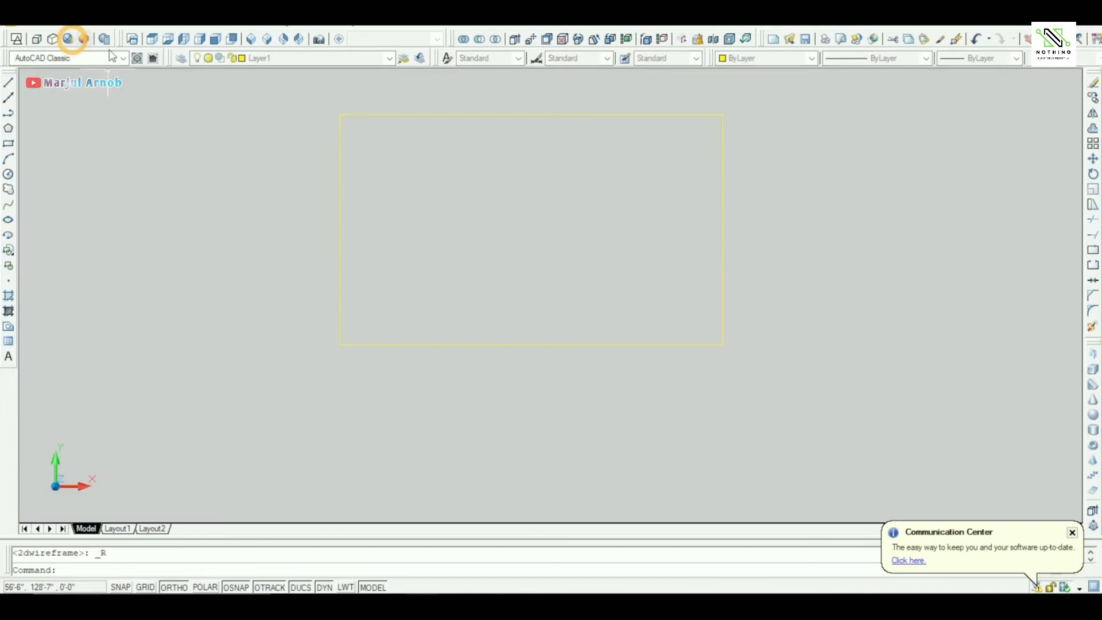
pyautogui.click(253, 39)
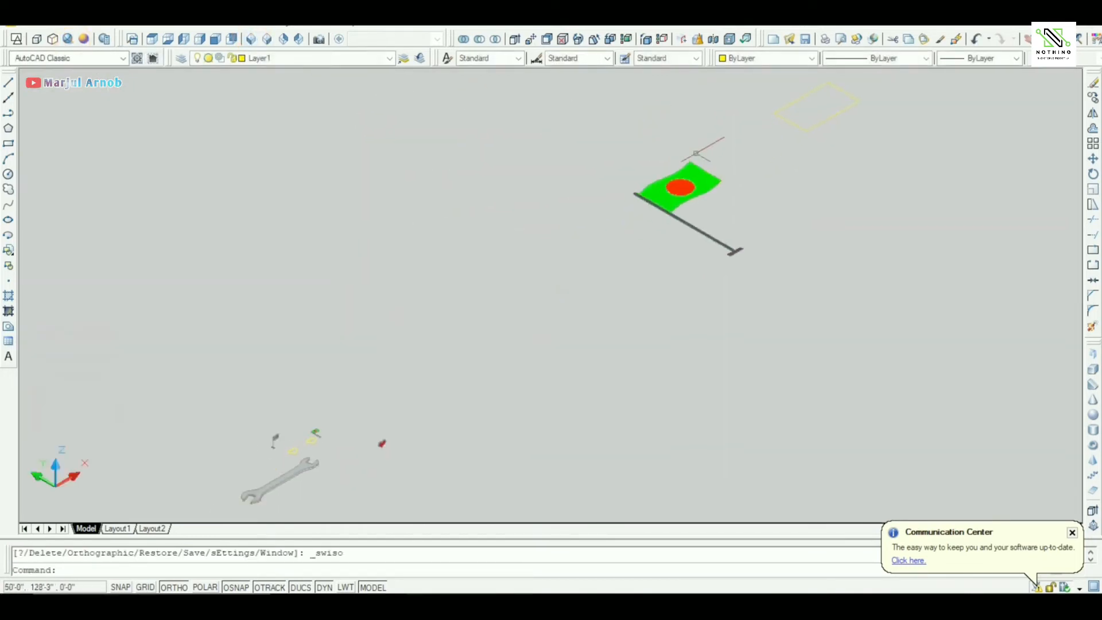
# Draw a diagonal line between two opposite corners of the yellow flag rectangle
pyautogui.moveTo(771, 166); pyautogui.dragTo(396, 399, button='middle')
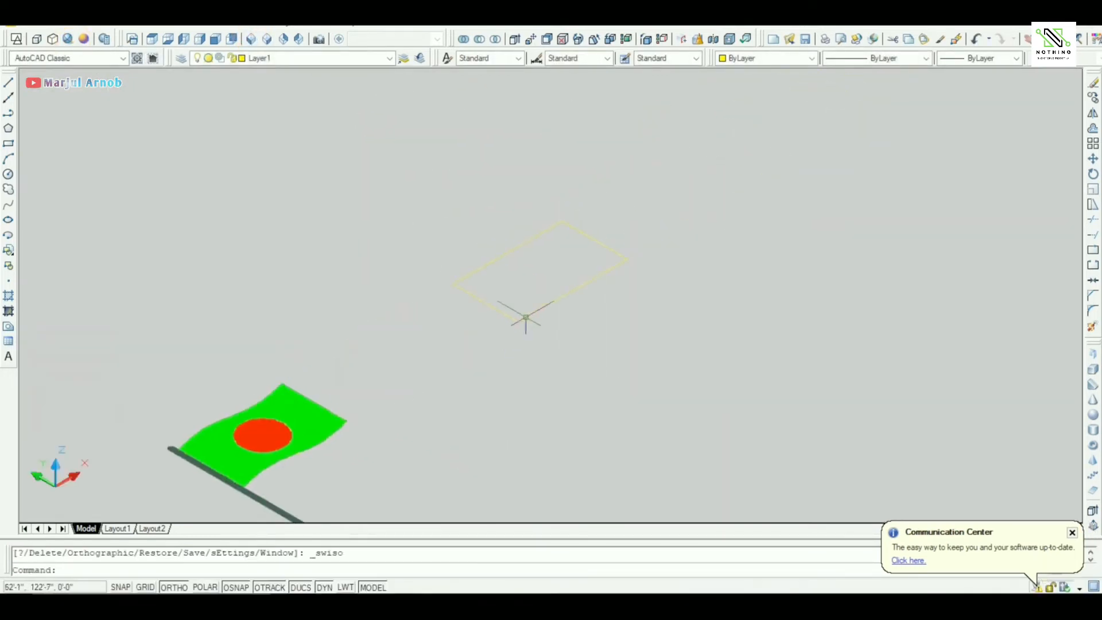
pyautogui.scroll(5, 525, 318)
pyautogui.moveTo(585, 209); pyautogui.dragTo(546, 251, button='middle')
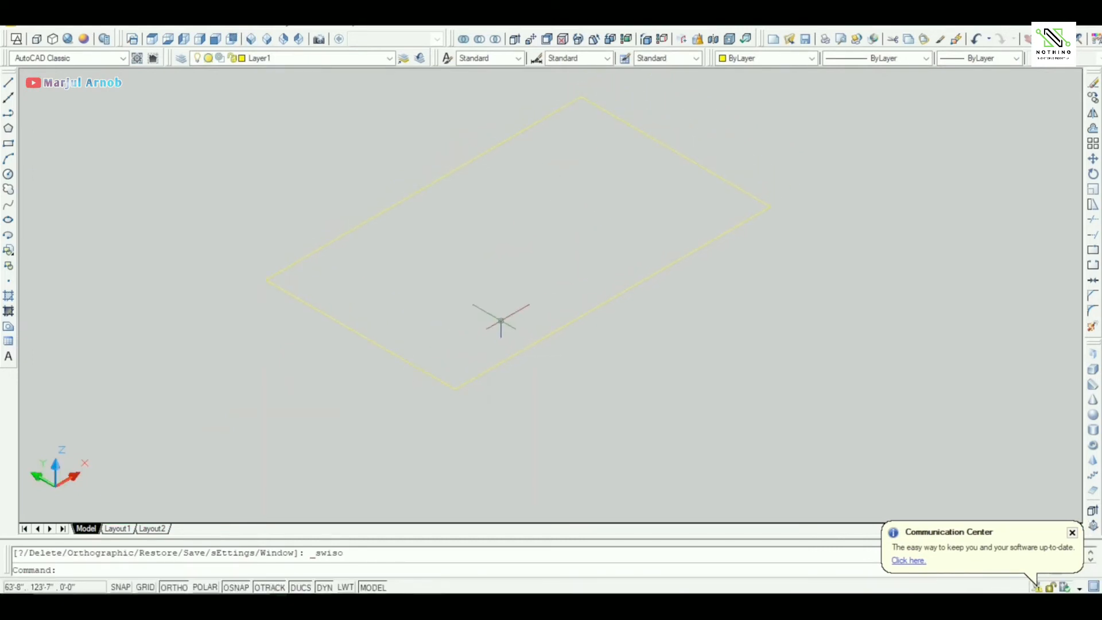
pyautogui.press('Return')
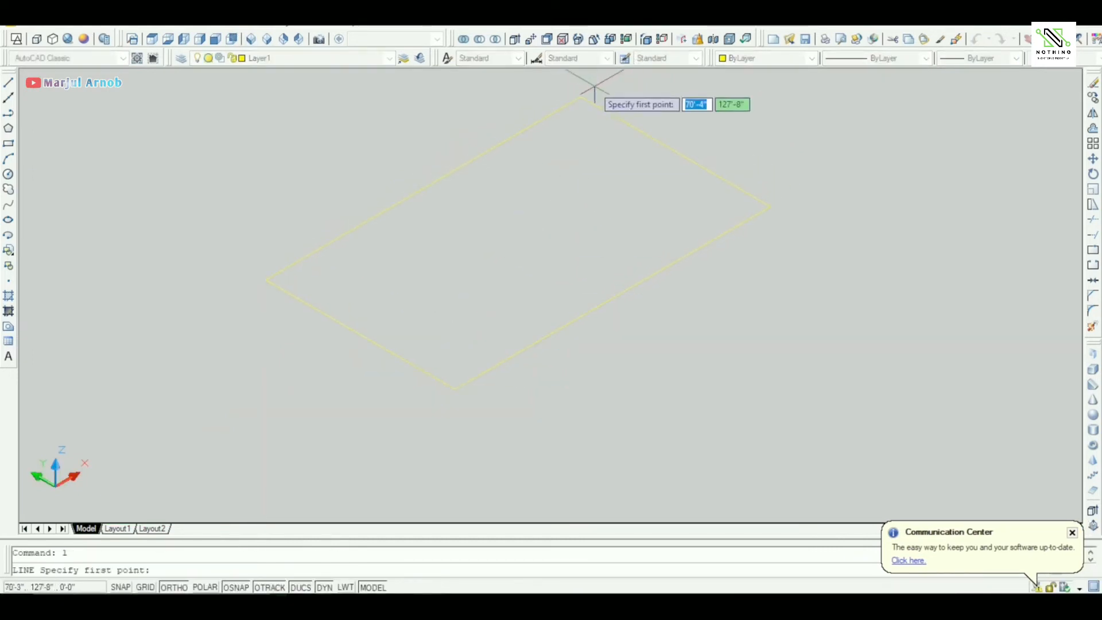
pyautogui.click(580, 97)
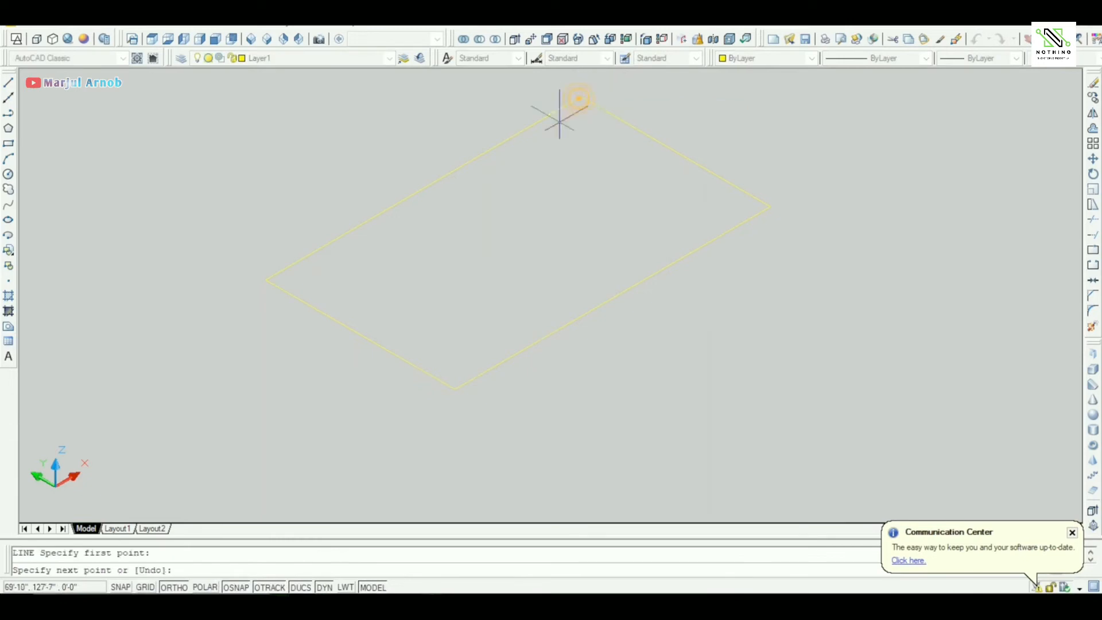
pyautogui.click(455, 386)
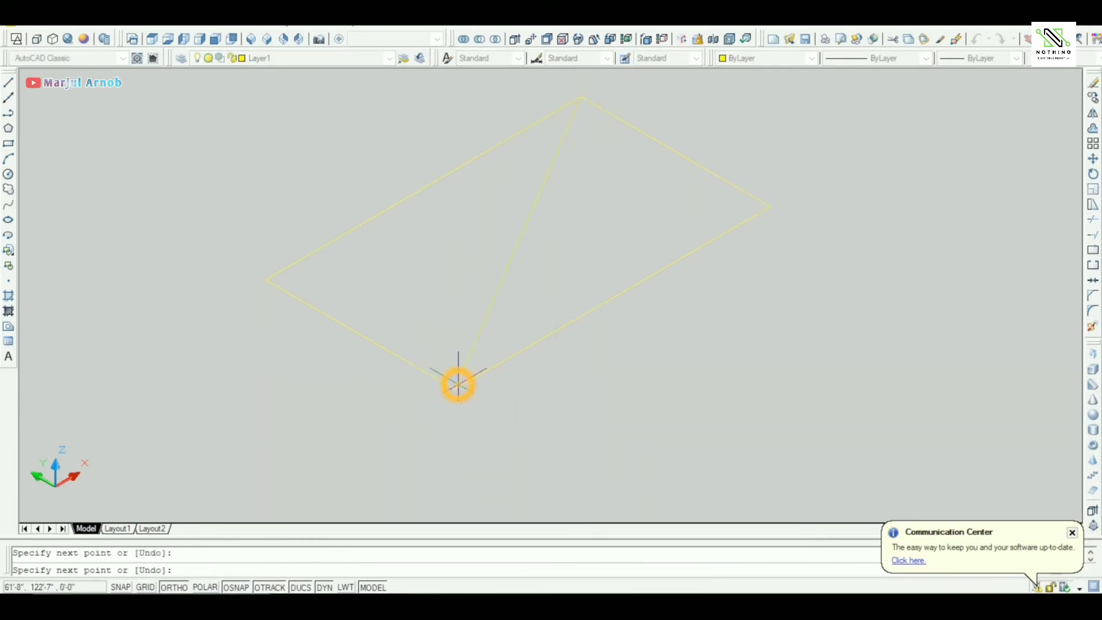
pyautogui.press('Escape')
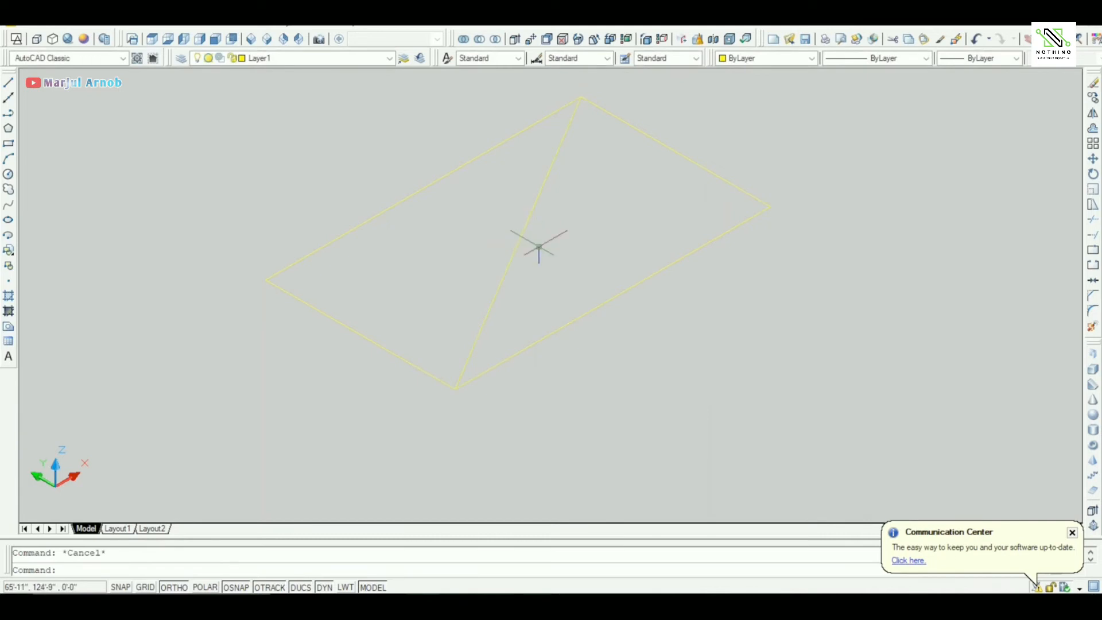
# Draw a circle of about 1'-7" radius centred on the midpoint of the rectangle's diagonal
pyautogui.write('c')
pyautogui.press('Return')
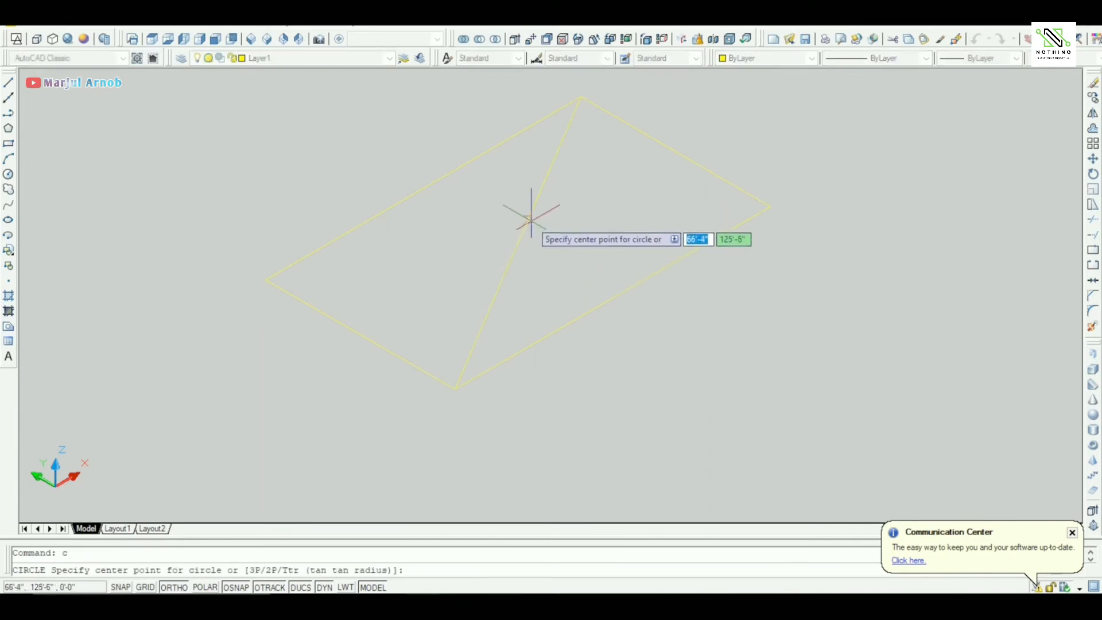
pyautogui.click(516, 243)
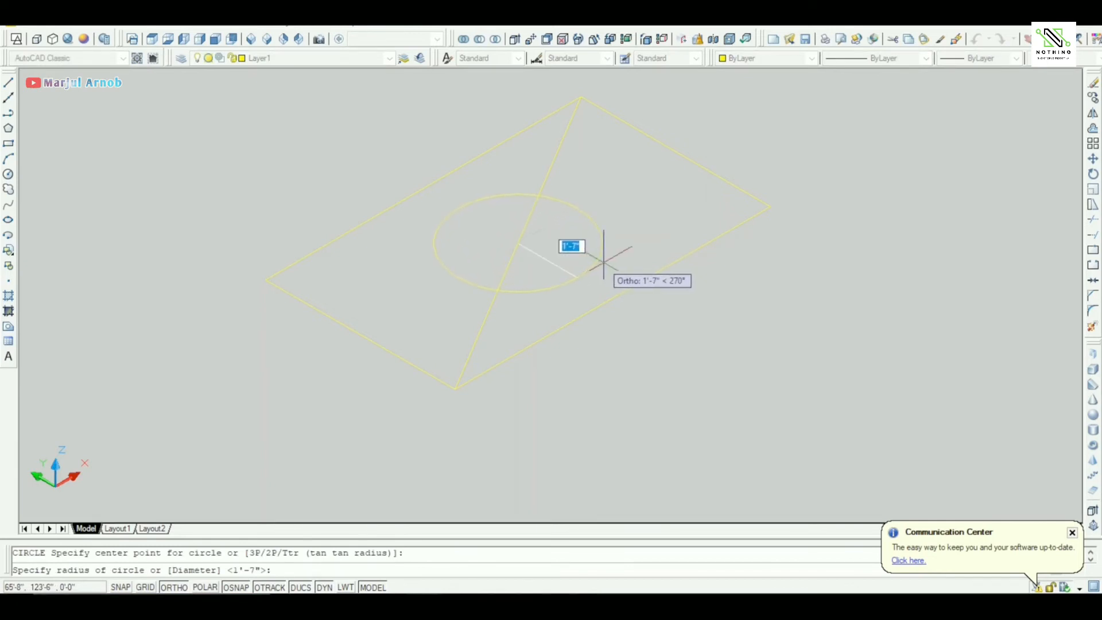
pyautogui.click(606, 262)
pyautogui.press('Escape')
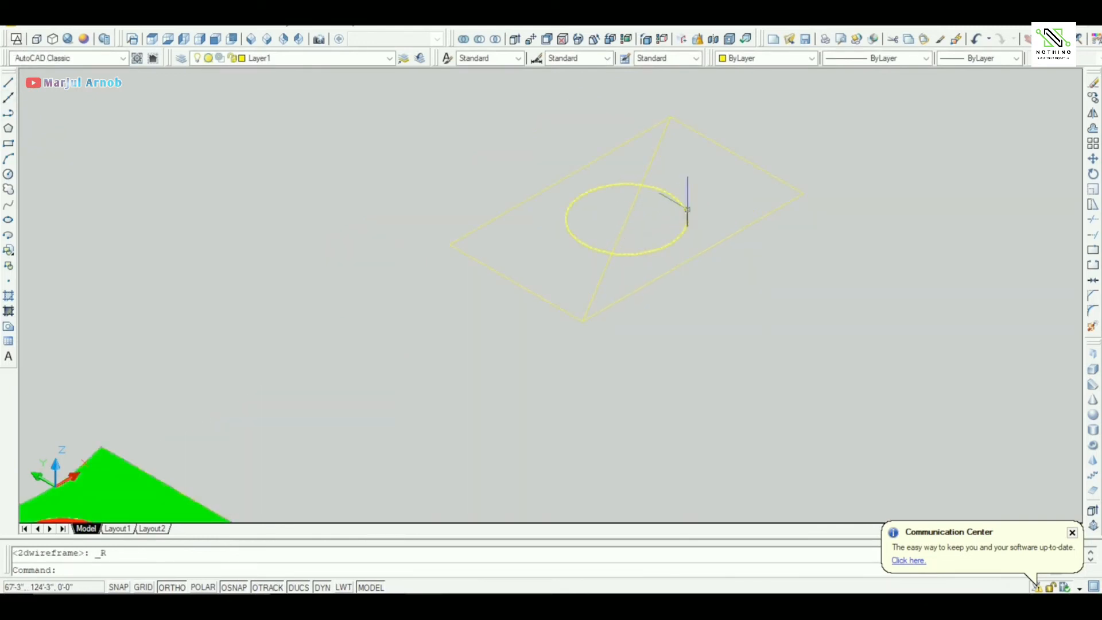
# Erase the diagonal construction line from the flag rectangle
pyautogui.click(712, 178)
pyautogui.click(711, 182)
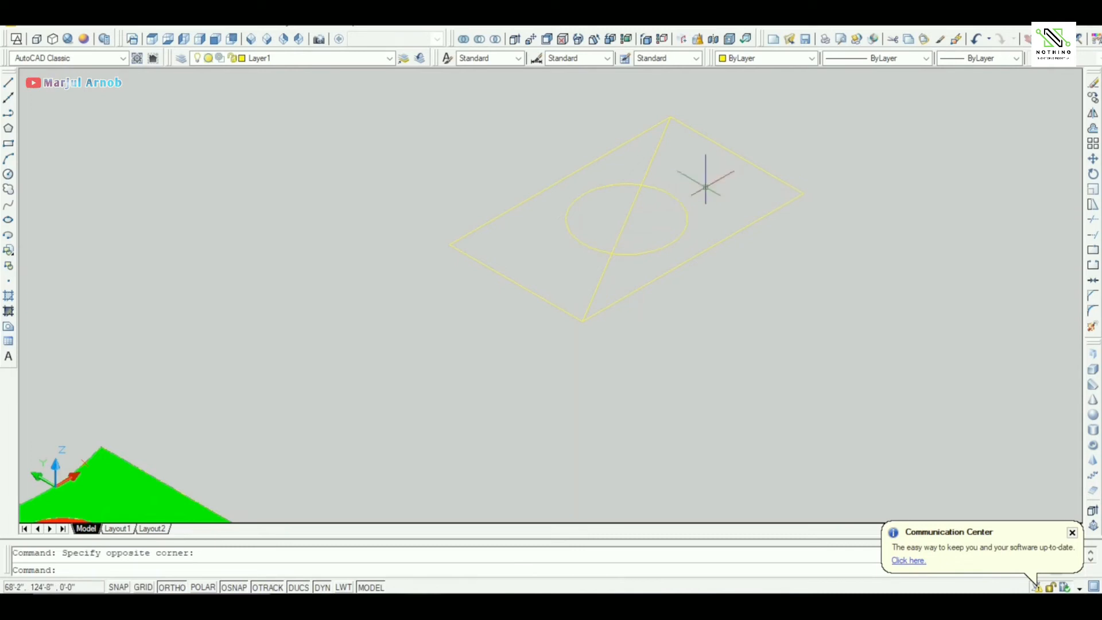
pyautogui.click(645, 172)
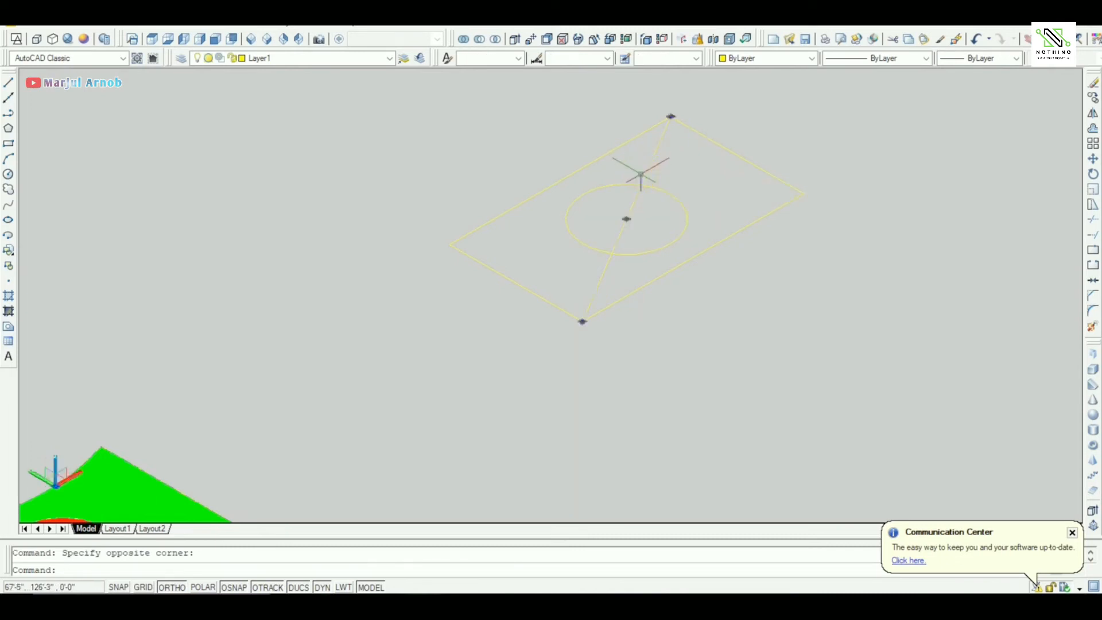
pyautogui.press('Delete')
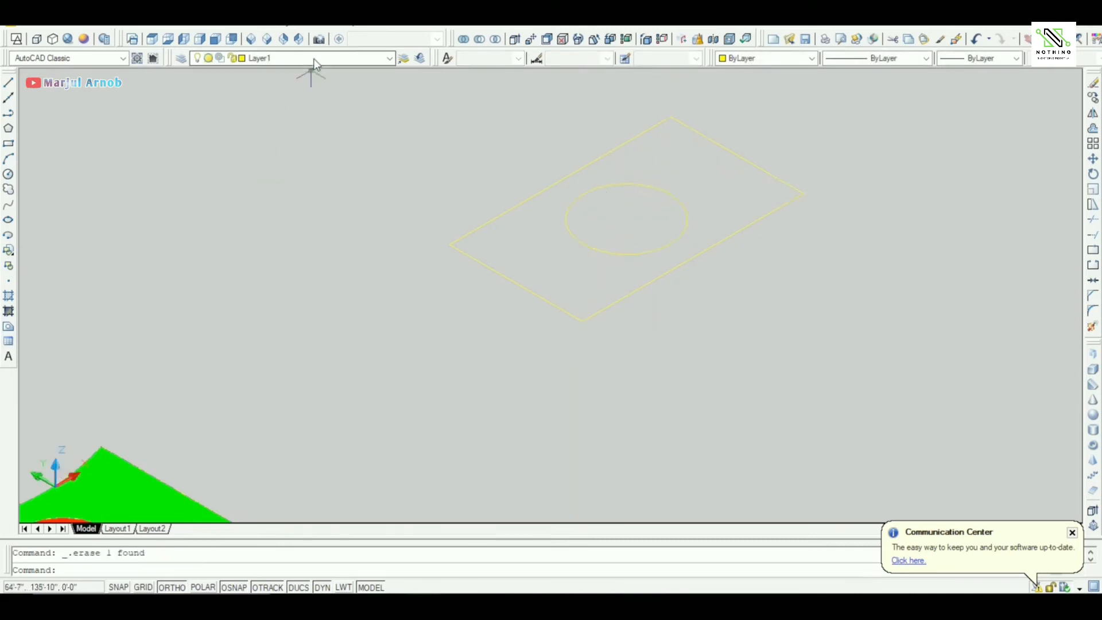
# Make the red layer current and presspull the circular area upward by 5 inches
pyautogui.click(313, 58)
pyautogui.click(294, 143)
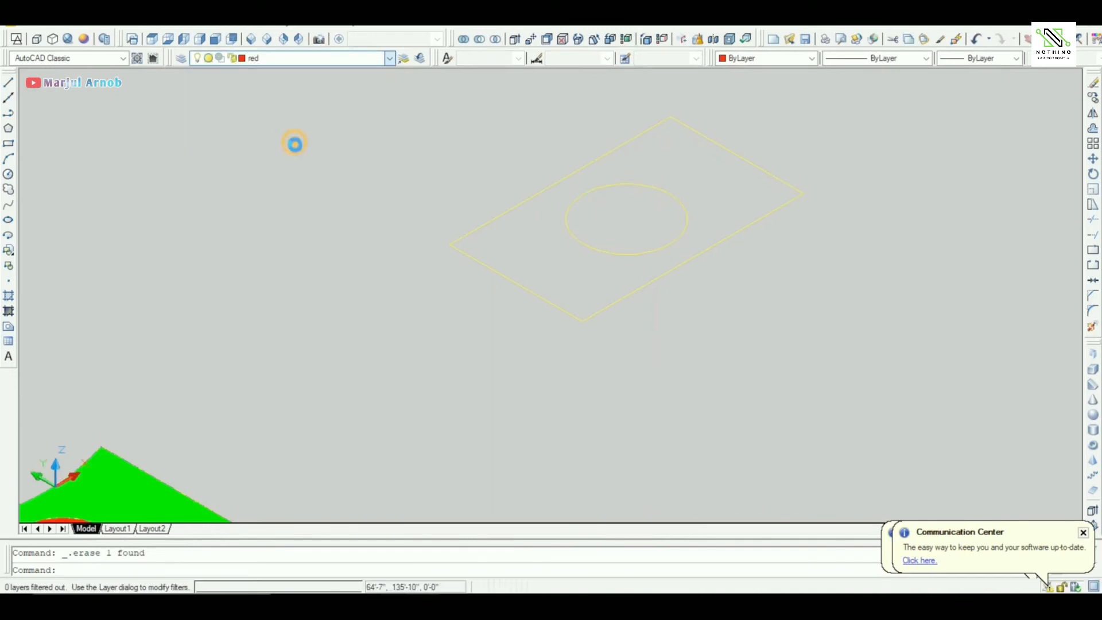
pyautogui.click(620, 216)
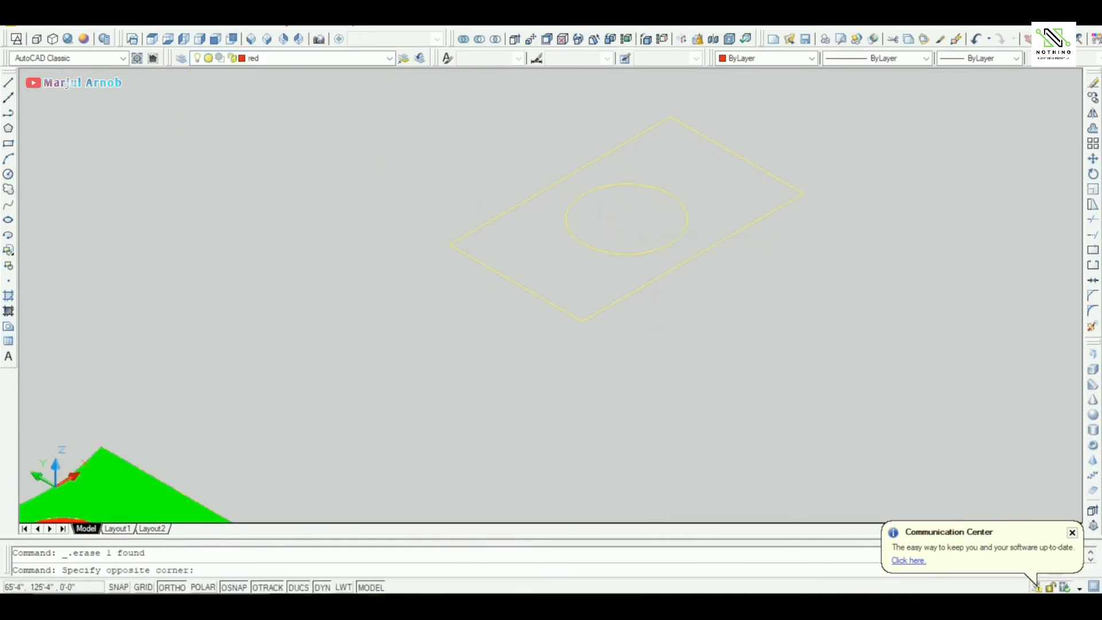
pyautogui.press('Escape')
pyautogui.scroll(4, 615, 209)
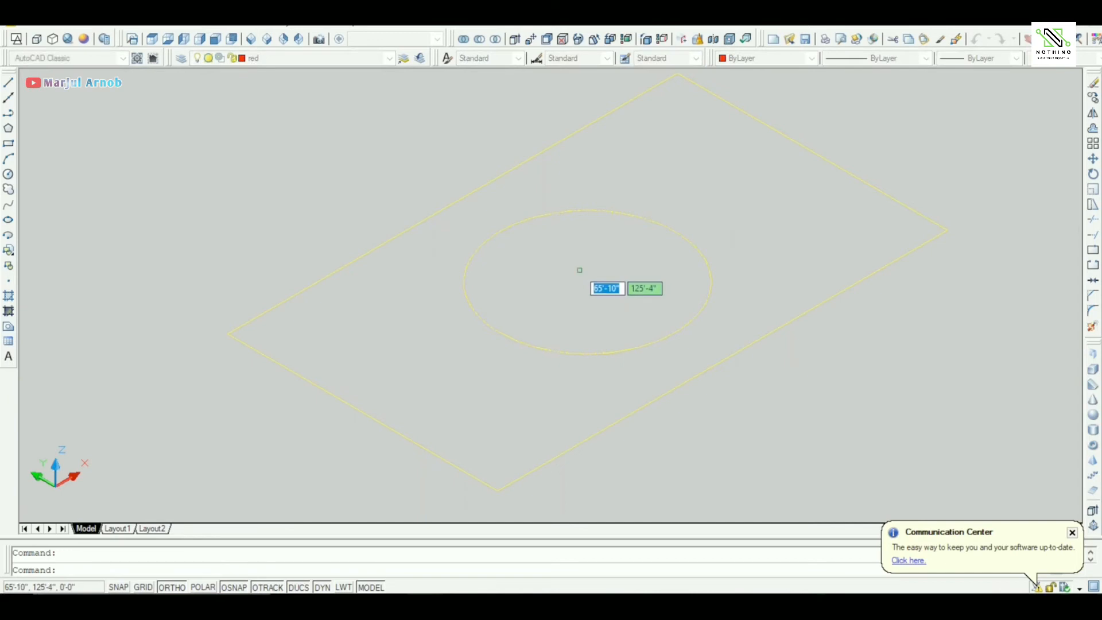
pyautogui.keyDown('ctrl'); pyautogui.keyDown('alt'); pyautogui.click(580, 271); pyautogui.keyUp('alt'); pyautogui.keyUp('ctrl')
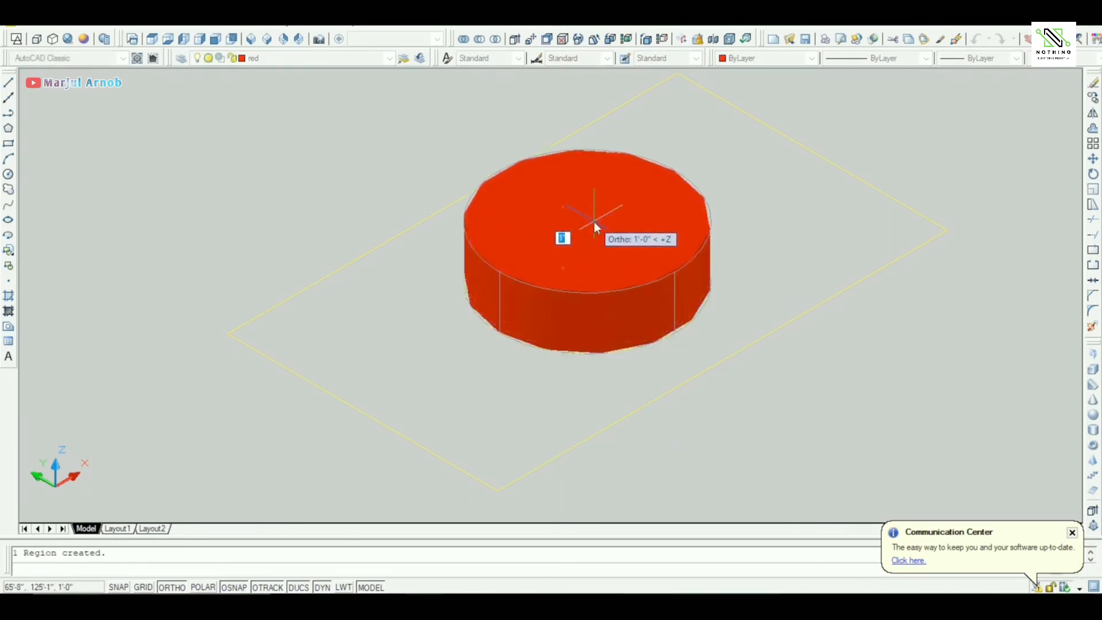
pyautogui.write('5')
pyautogui.press('Return')
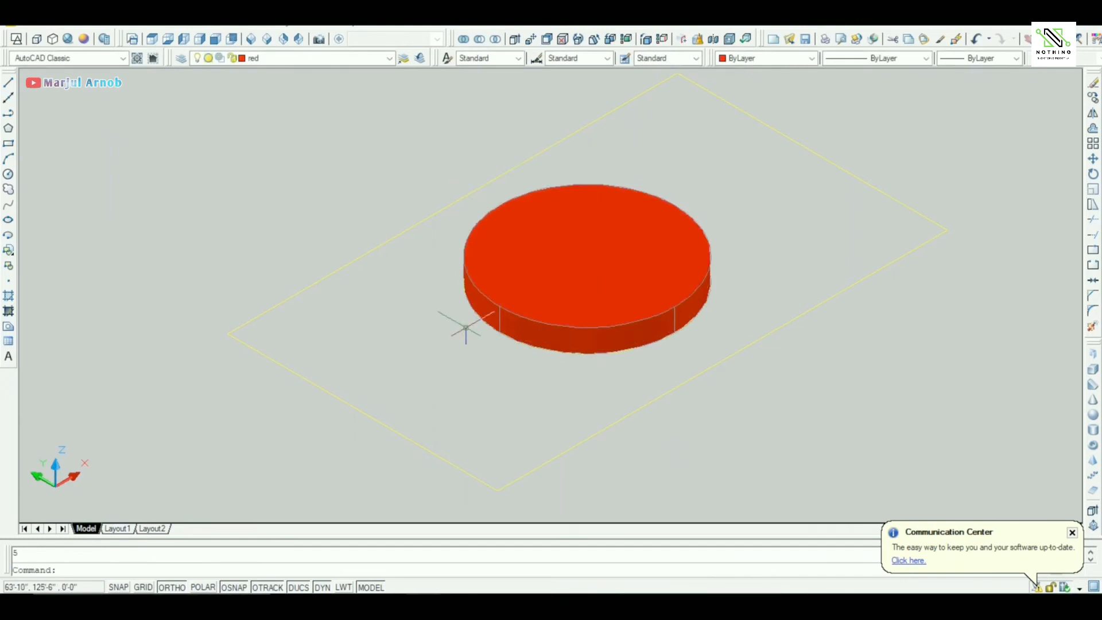
# Make the green layer current and presspull the area between the rectangle and the circle upward by 5 inches
pyautogui.click(356, 58)
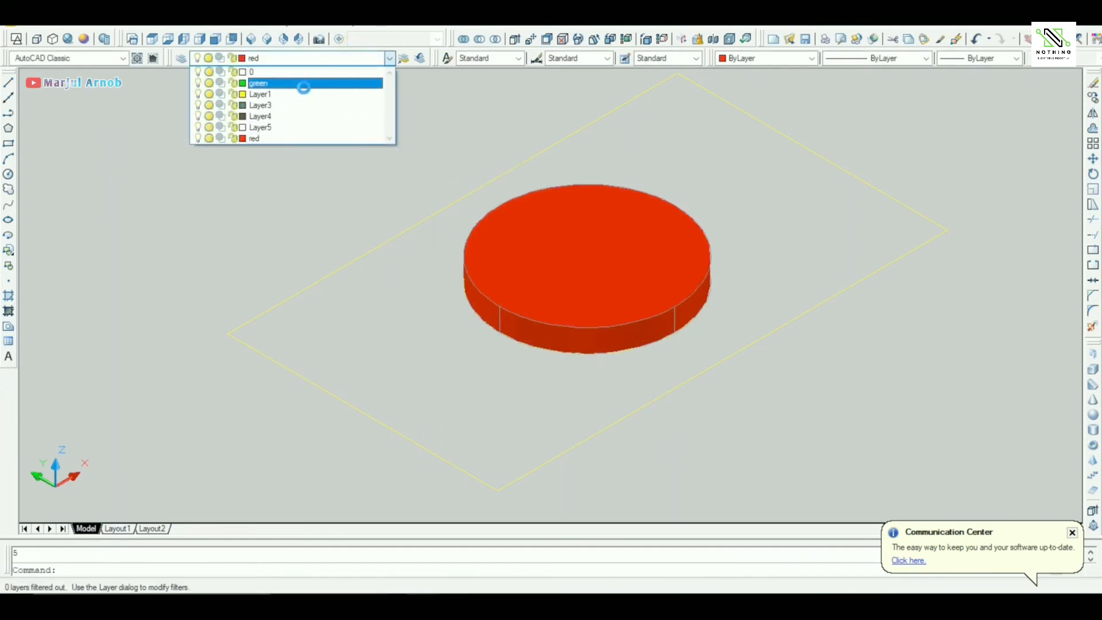
pyautogui.click(309, 82)
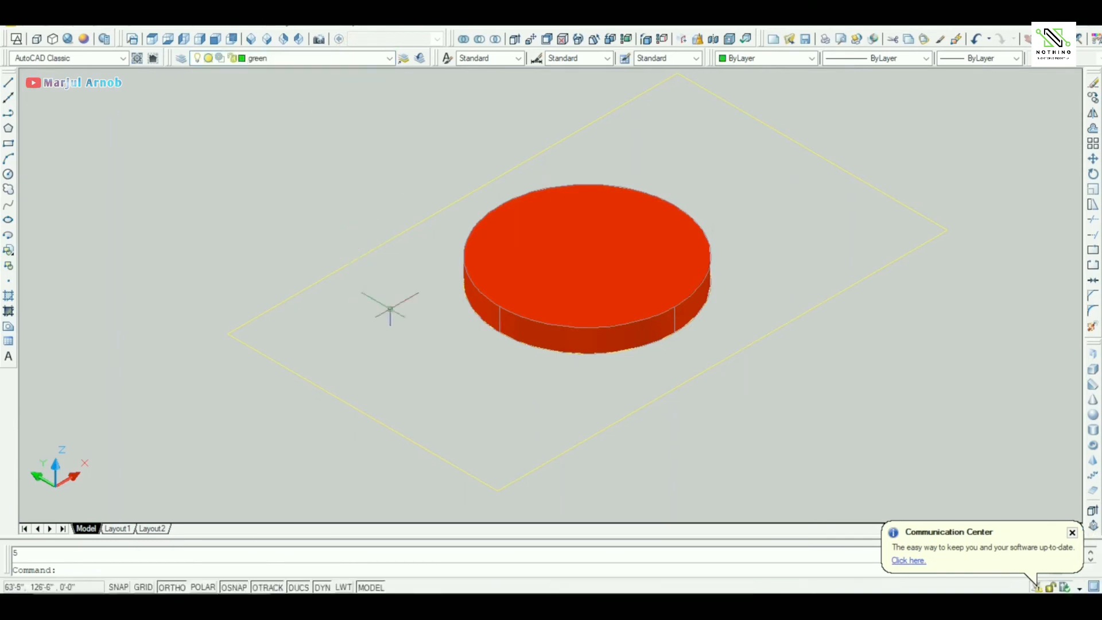
pyautogui.keyDown('ctrl'); pyautogui.keyDown('alt'); pyautogui.click(390, 308); pyautogui.keyUp('alt'); pyautogui.keyUp('ctrl')
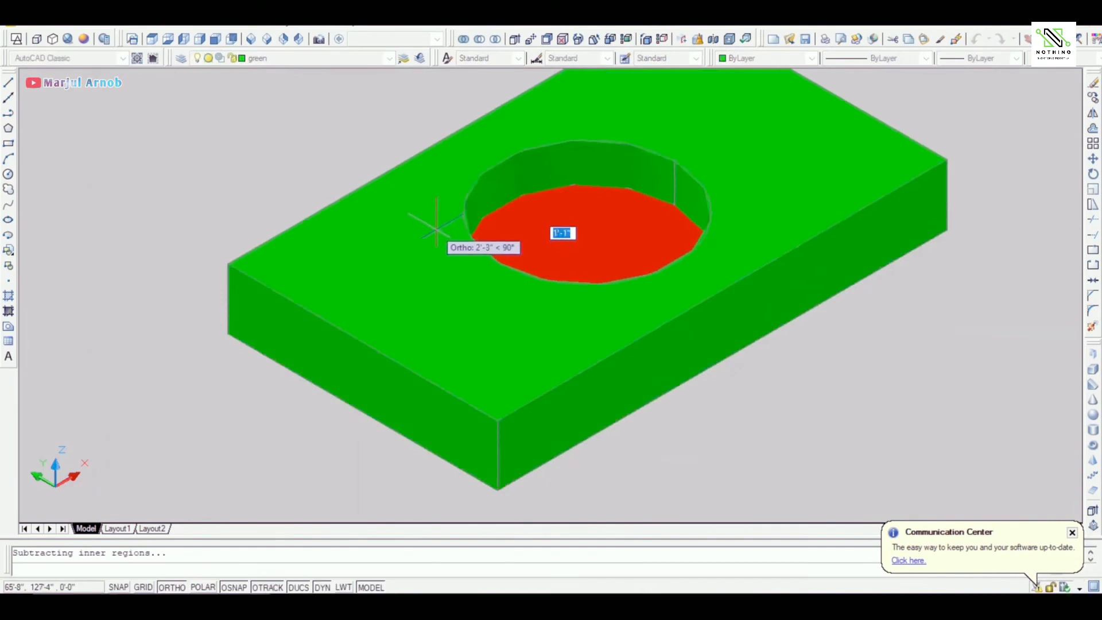
pyautogui.write('5')
pyautogui.press('Return')
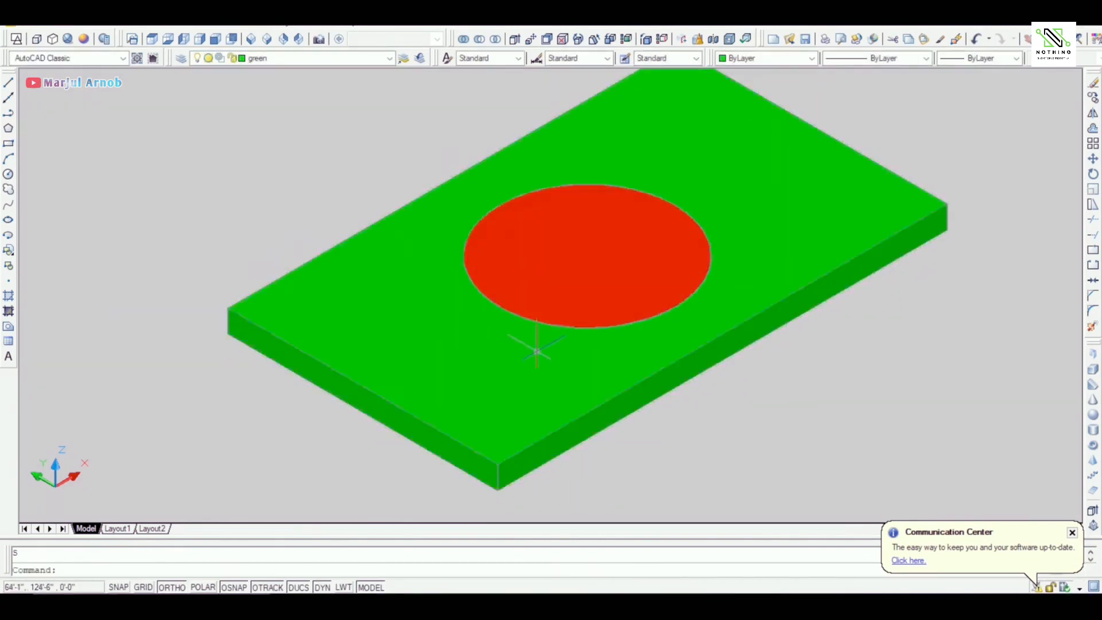
# Draw a pole axis line on Layer3 from the midpoint of the flag slab's vertical corner edge, along its short side and well past the far corner
pyautogui.keyDown('shift'); pyautogui.moveTo(750, 472); pyautogui.dragTo(409, 97, button='middle'); pyautogui.keyUp('shift')
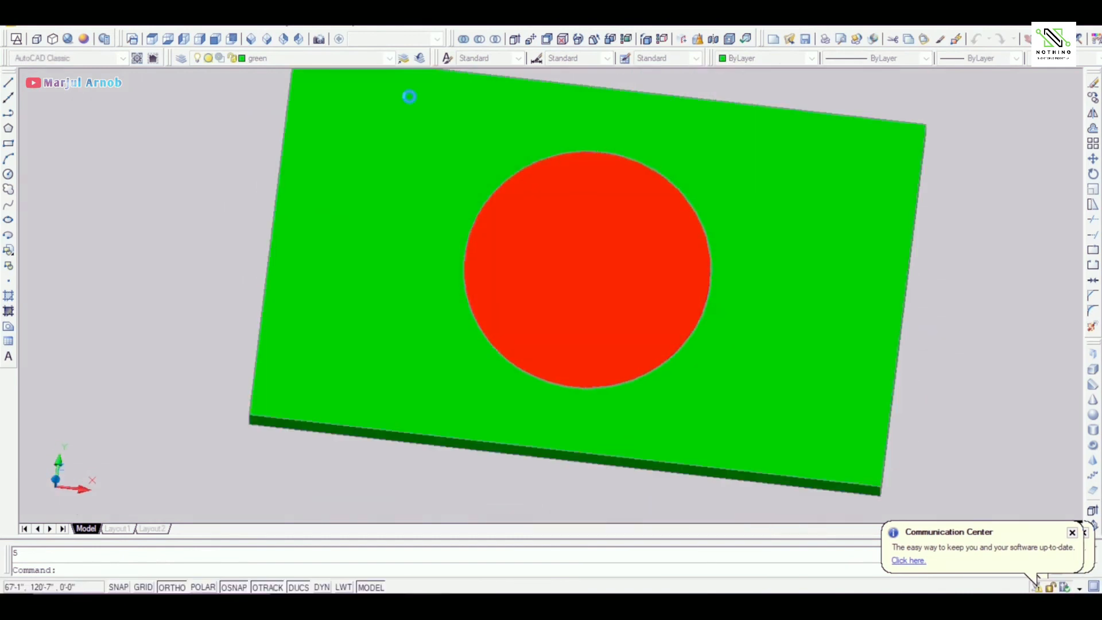
pyautogui.click(253, 40)
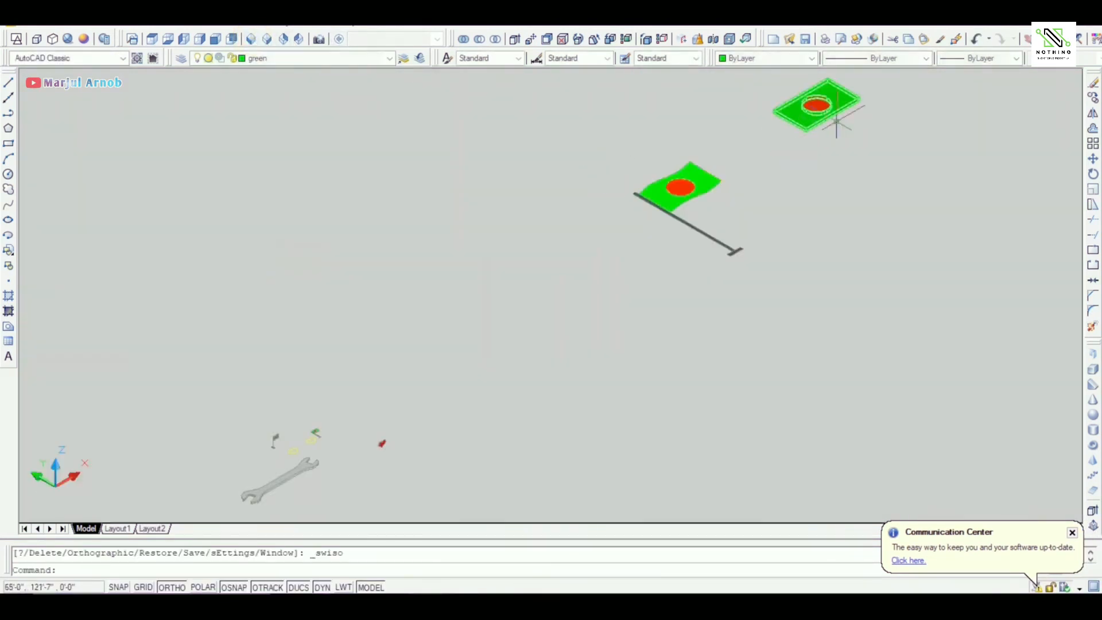
pyautogui.moveTo(808, 265); pyautogui.dragTo(849, 342, button='middle')
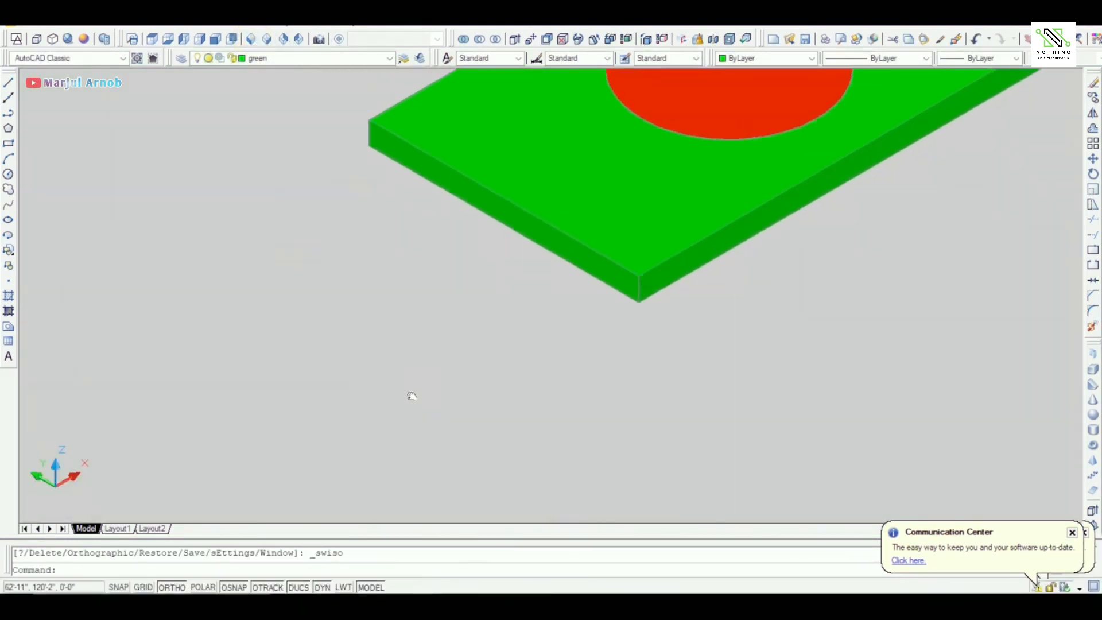
pyautogui.keyDown('shift'); pyautogui.moveTo(339, 380); pyautogui.dragTo(488, 335, button='middle'); pyautogui.keyUp('shift')
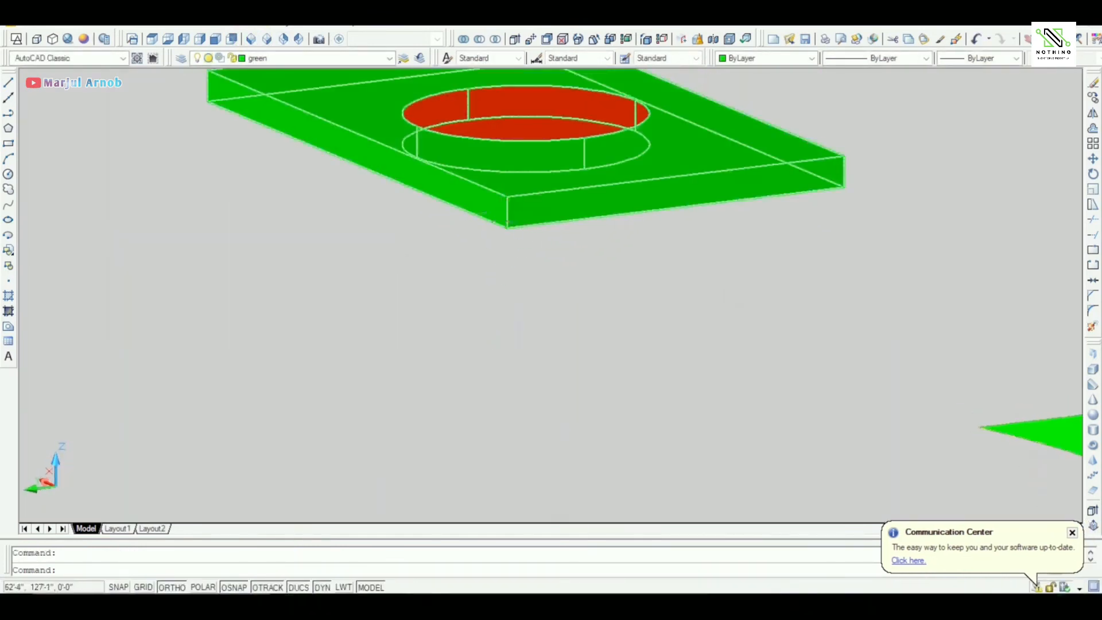
pyautogui.scroll(2, 539, 268)
pyautogui.moveTo(538, 268); pyautogui.dragTo(419, 386, button='middle')
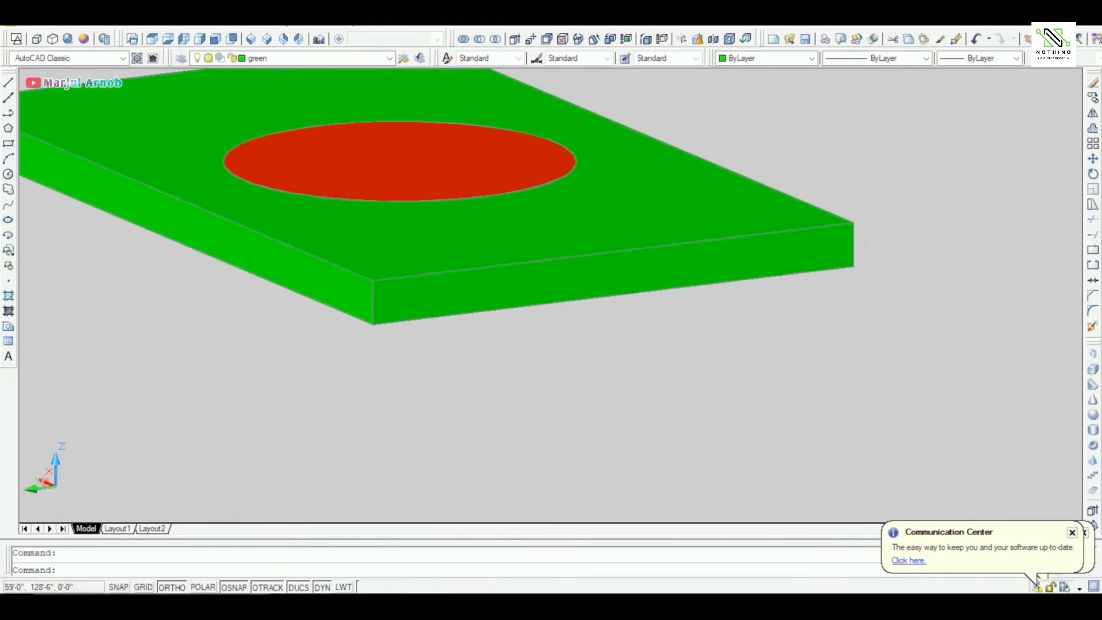
pyautogui.write('l')
pyautogui.press('Return')
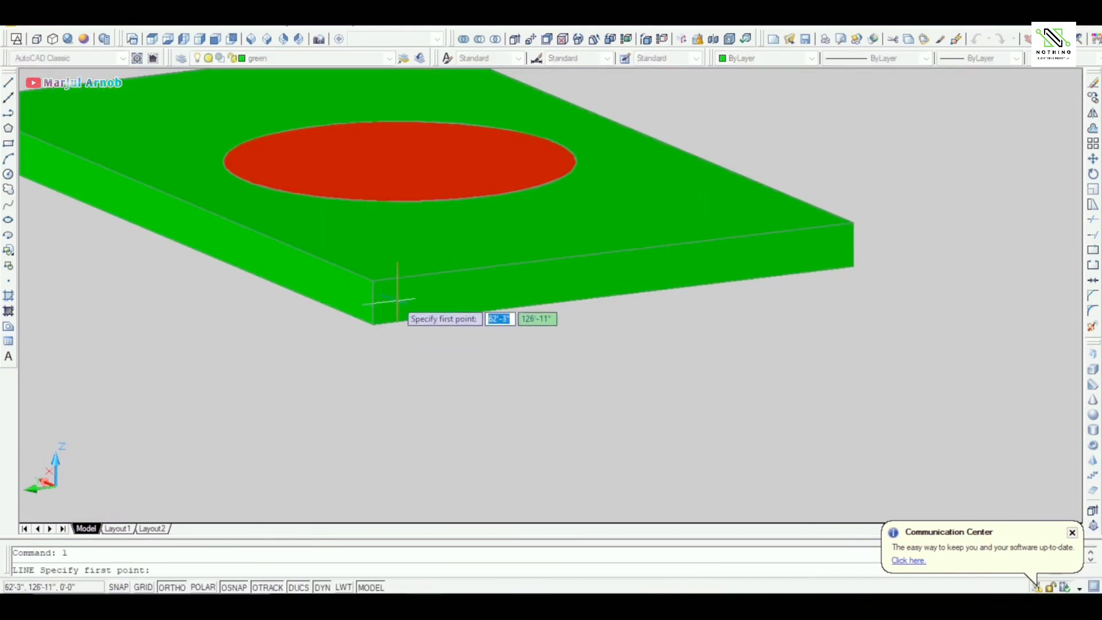
pyautogui.click(374, 303)
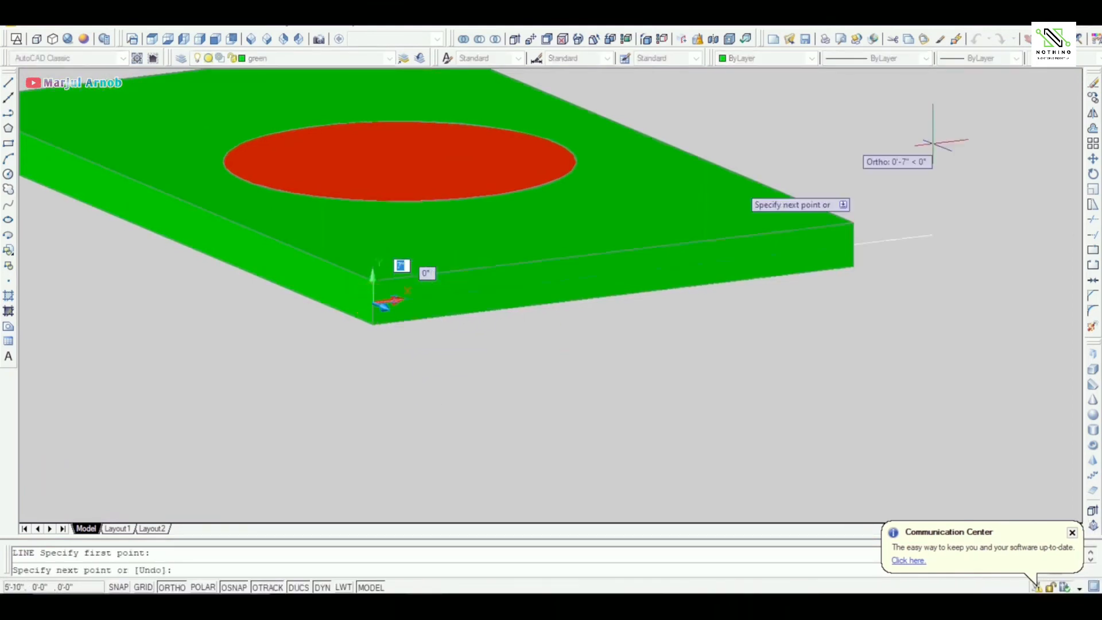
pyautogui.scroll(-3, 1056, 172)
pyautogui.moveTo(1056, 172); pyautogui.dragTo(706, 293, button='middle')
pyautogui.scroll(-2, 758, 290)
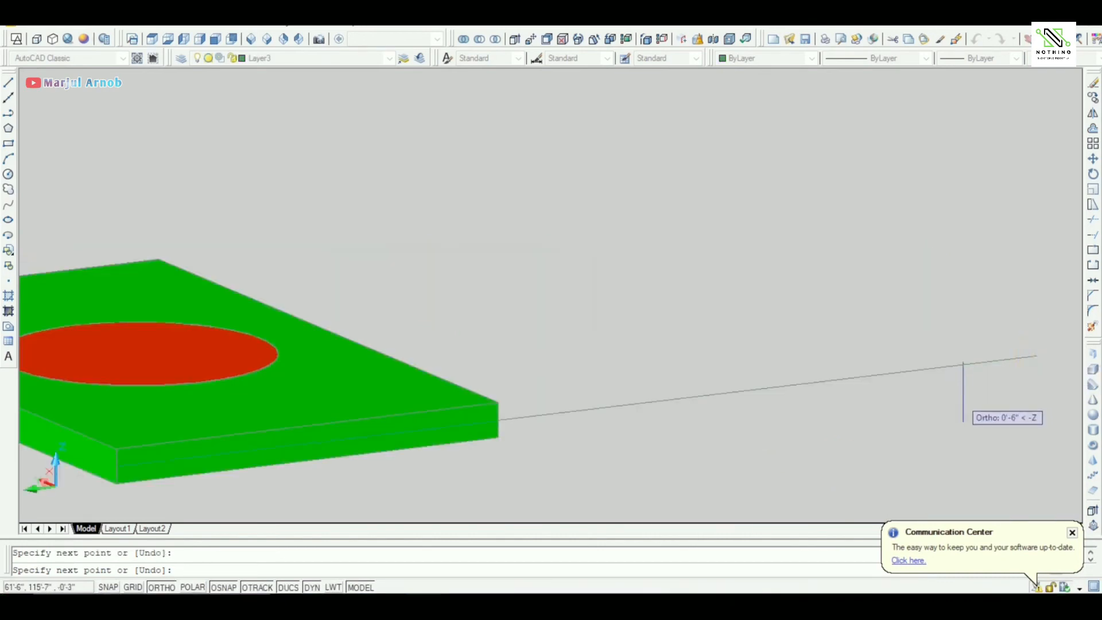
pyautogui.press('Escape')
# Turn off the green layer and Layer1, keeping Layer3 as the current layer
pyautogui.scroll(2, 313, 471)
pyautogui.moveTo(320, 461); pyautogui.dragTo(616, 301, button='middle')
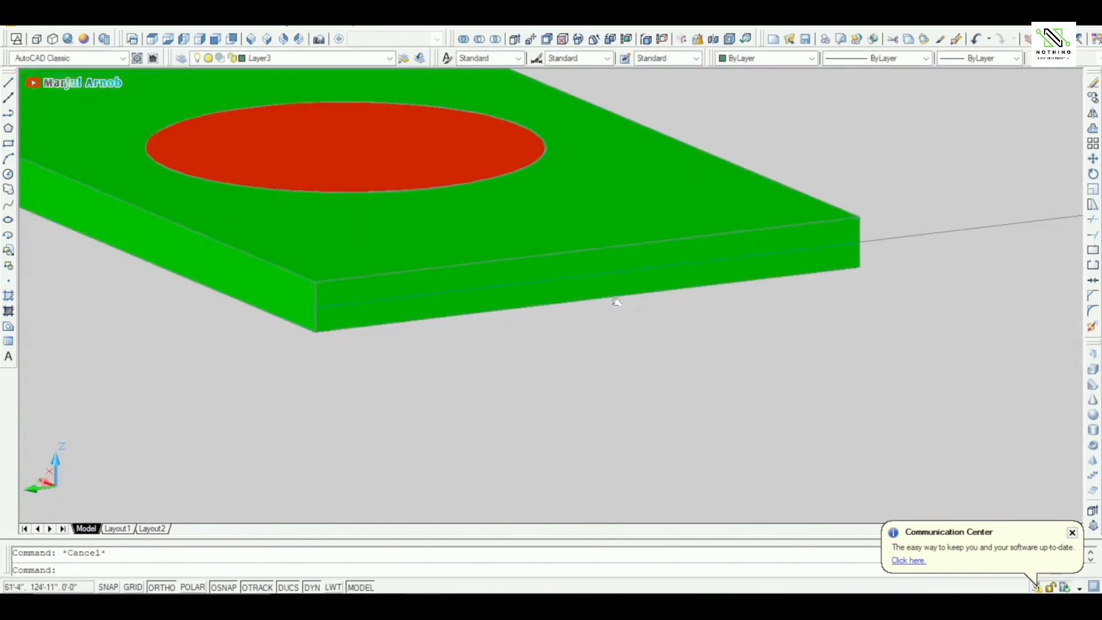
pyautogui.scroll(3, 320, 309)
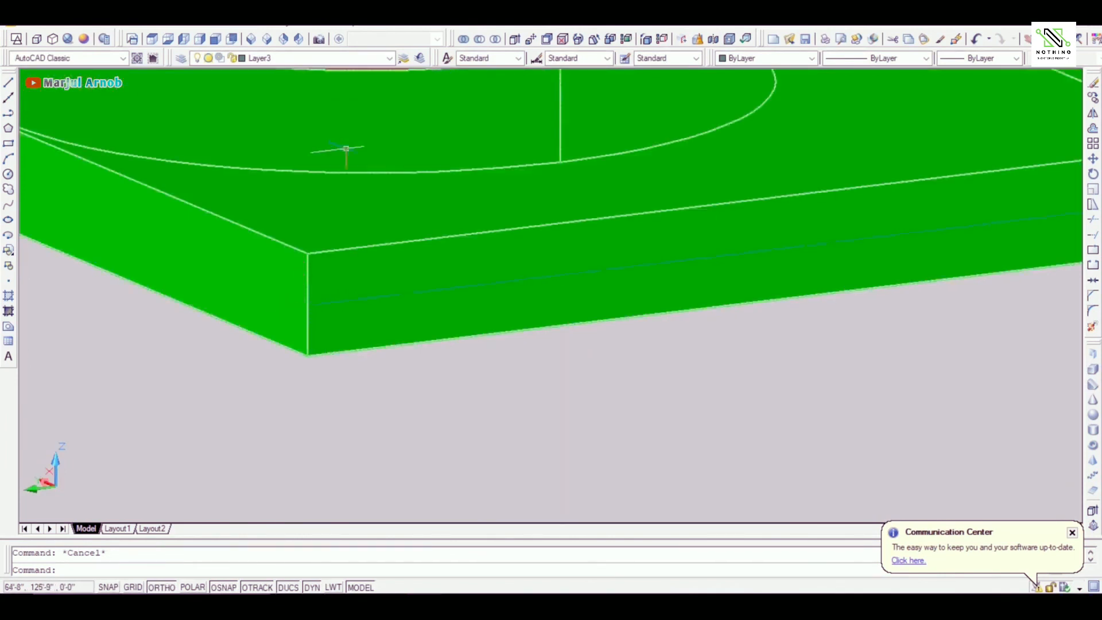
pyautogui.click(367, 58)
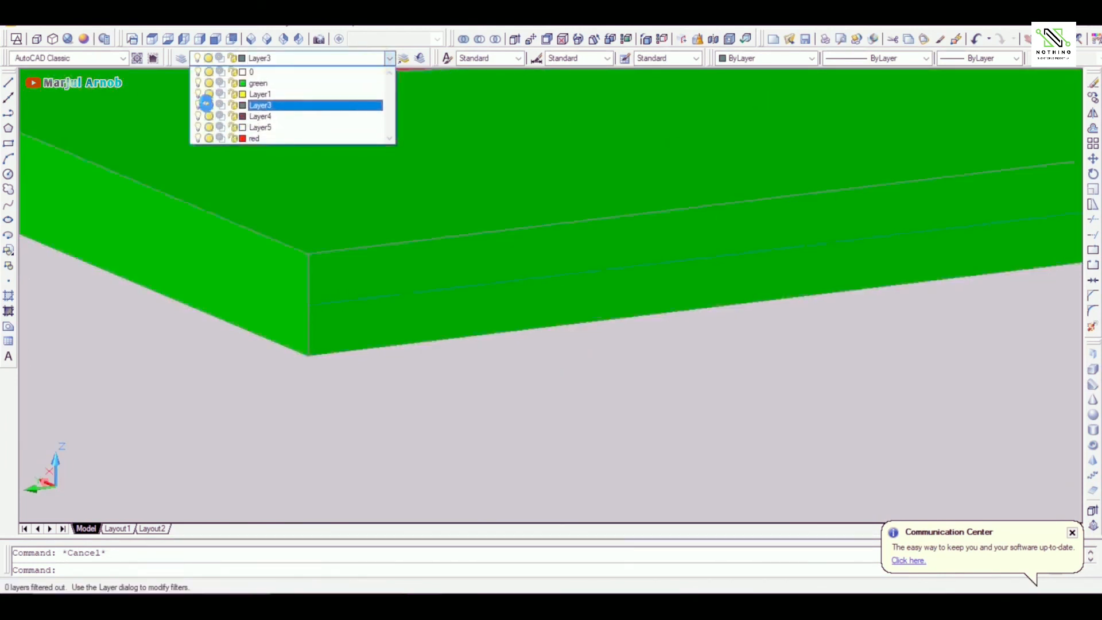
pyautogui.click(197, 84)
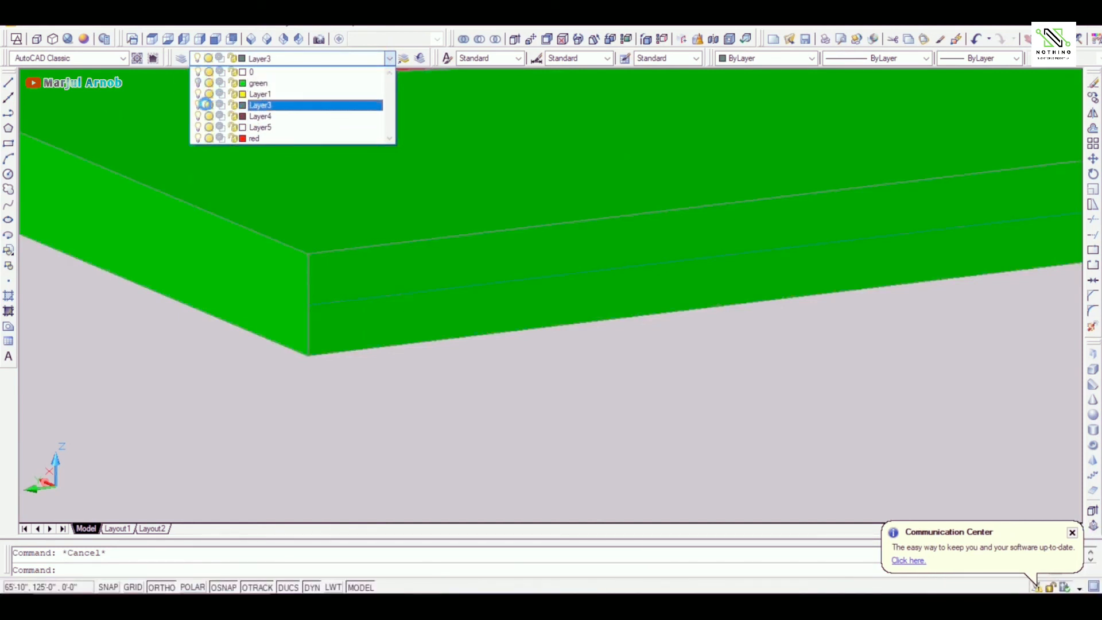
pyautogui.click(198, 92)
pyautogui.click(283, 107)
# Draw a circle of 2-inch radius centred on the starting end of the pole axis line
pyautogui.scroll(-2, 285, 109)
pyautogui.write('c')
pyautogui.press('Return')
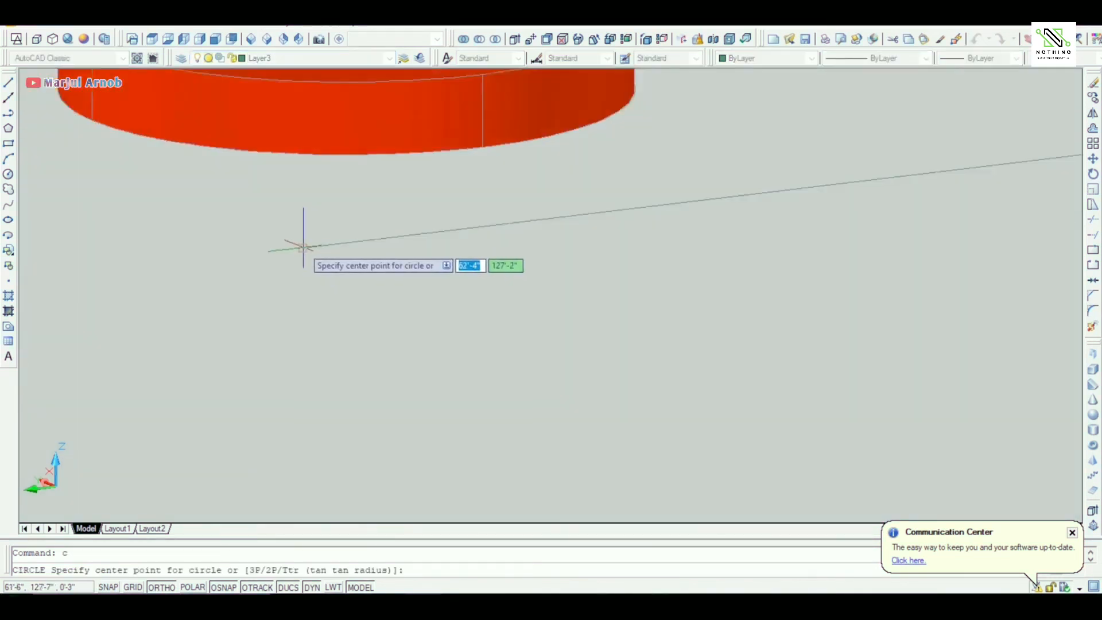
pyautogui.click(303, 248)
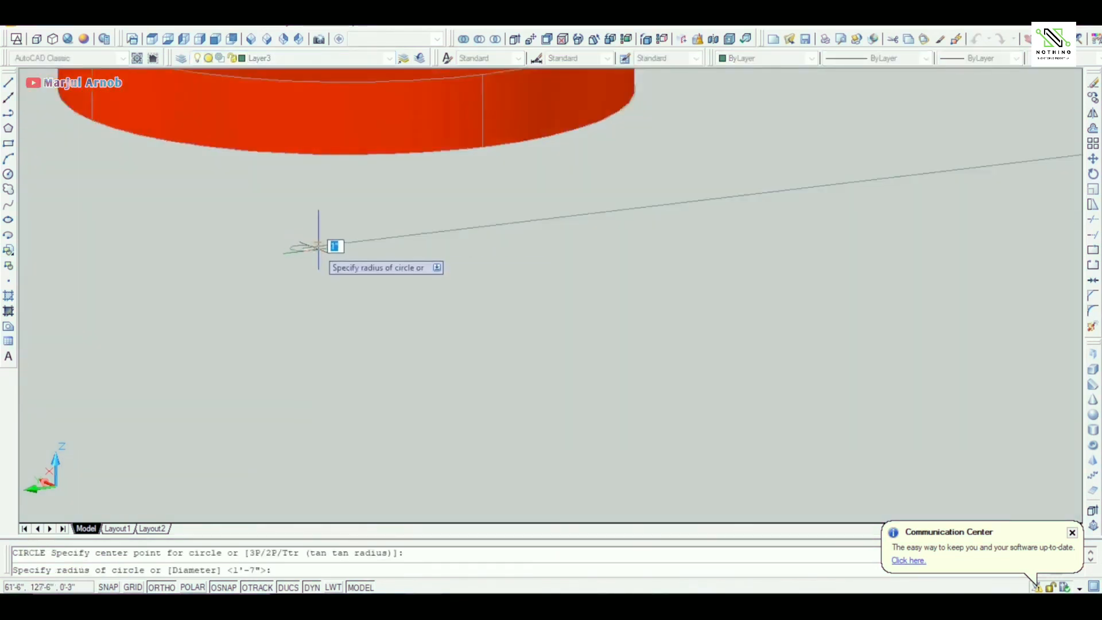
pyautogui.write('2')
pyautogui.press('Return')
pyautogui.press('Escape')
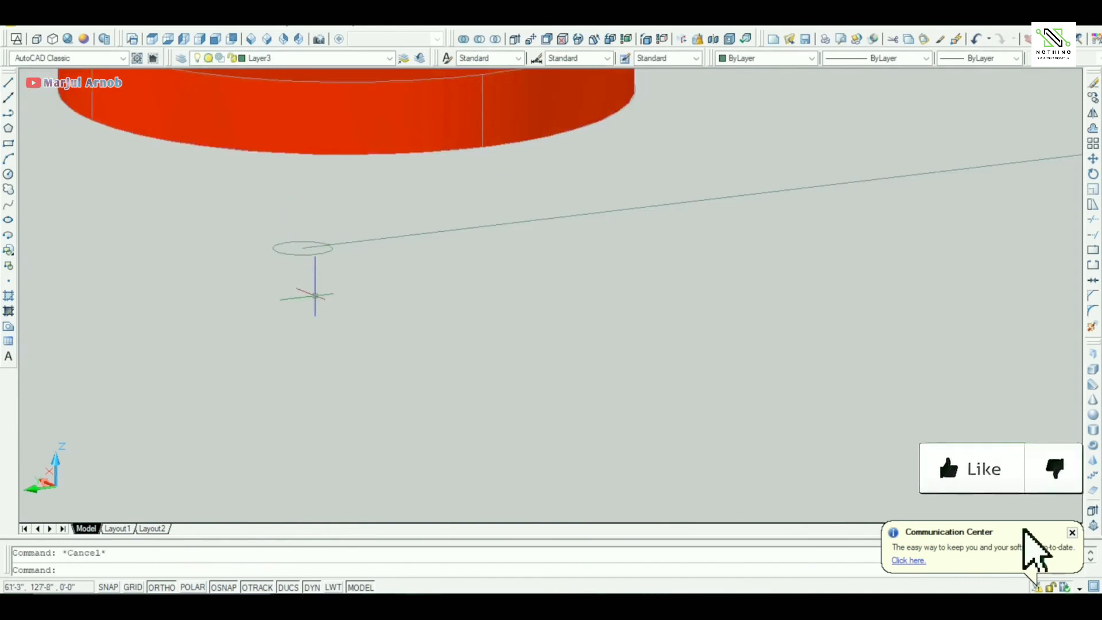
# Rotate the circle in 3D about its centre so it stands upright, perpendicular to the pole axis line
pyautogui.scroll(3, 322, 285)
pyautogui.write('ro')
pyautogui.press('Return')
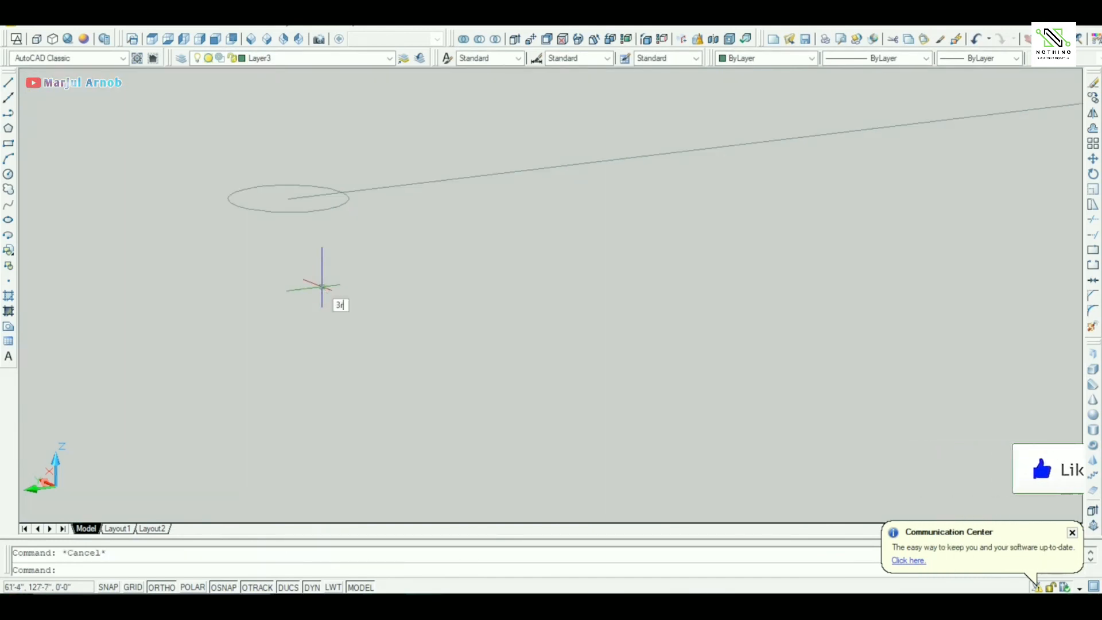
pyautogui.click(316, 211)
pyautogui.press('Return')
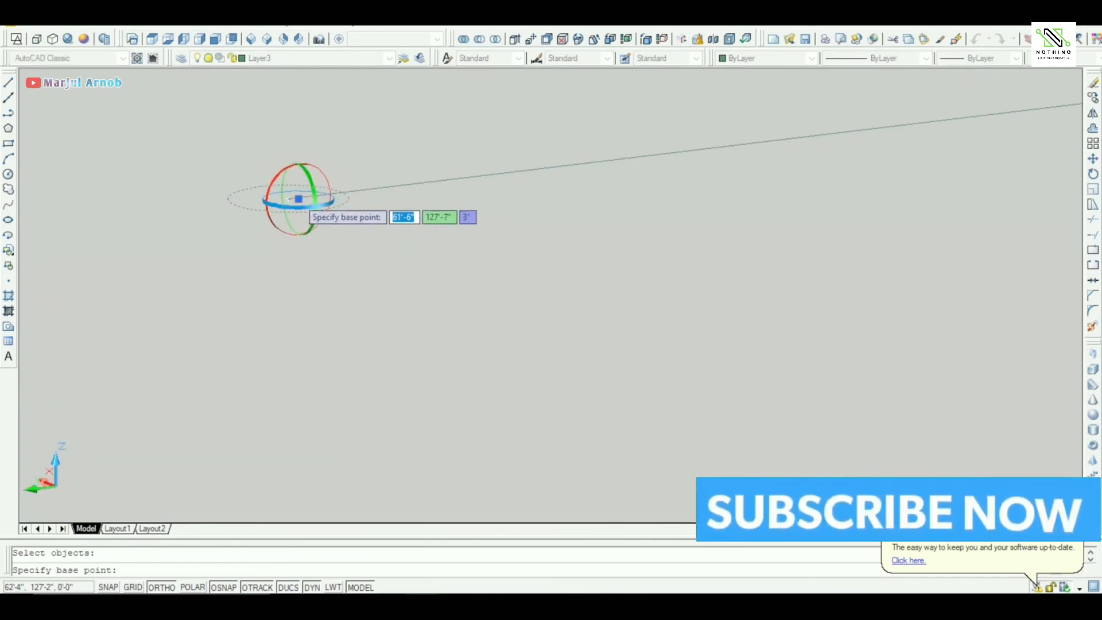
pyautogui.click(287, 199)
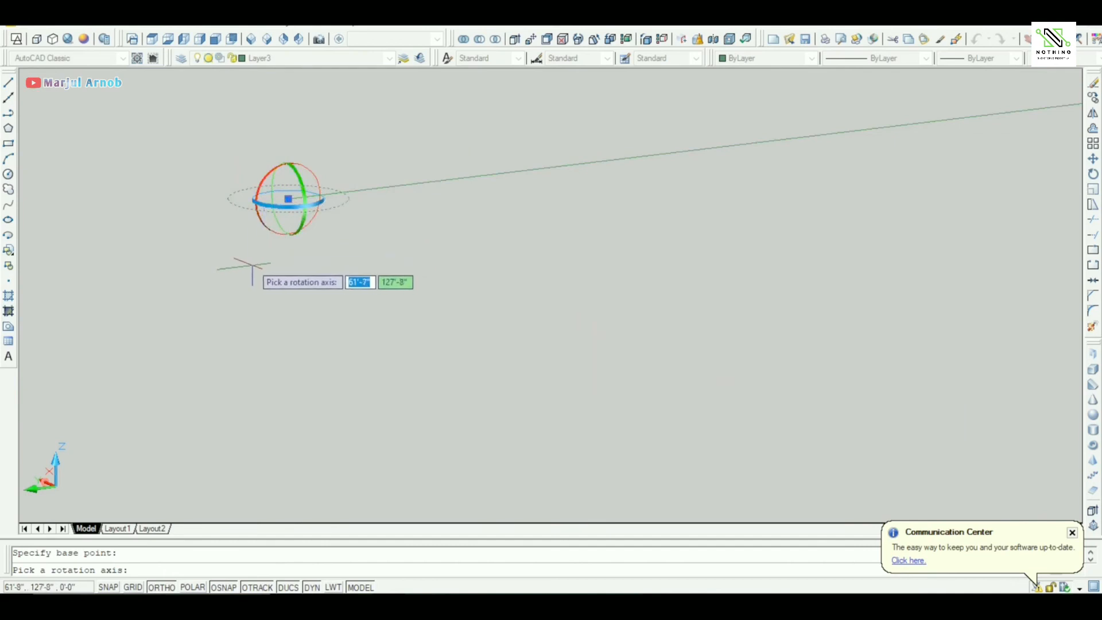
pyautogui.click(268, 182)
pyautogui.click(297, 270)
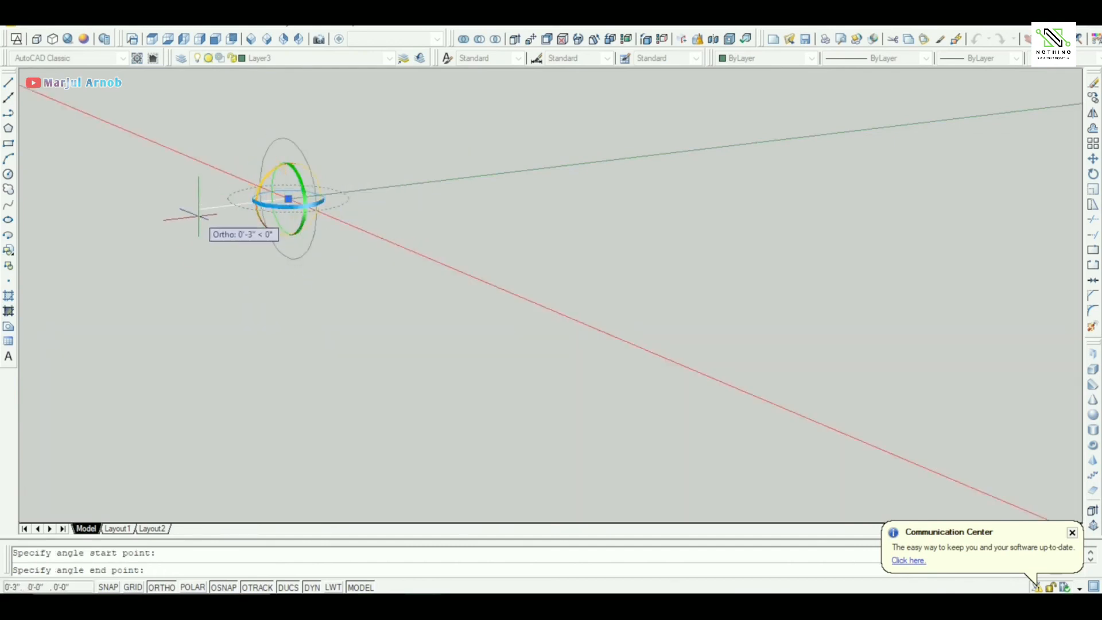
pyautogui.click(337, 270)
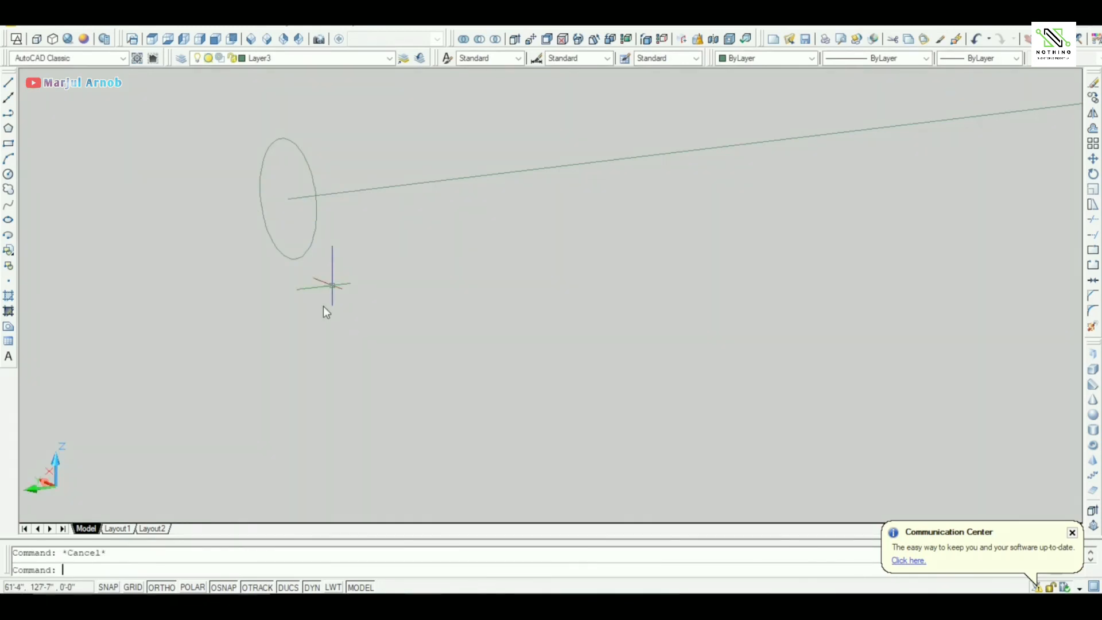
# Sweep the upright circle along the pole axis line to form the solid flagpole
pyautogui.write('sweep')
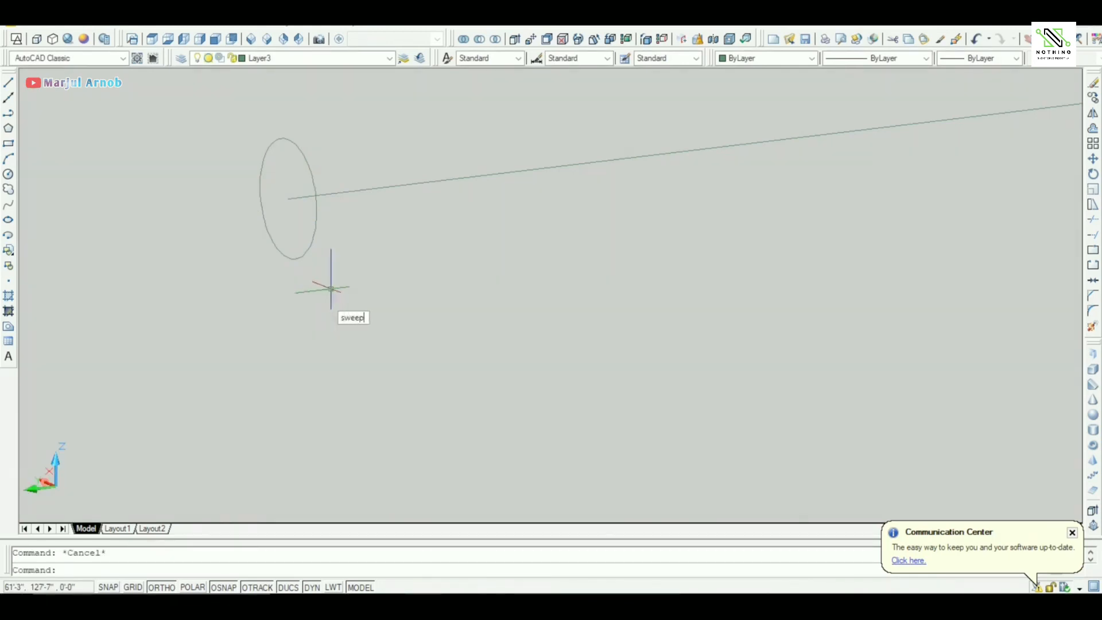
pyautogui.press('Return')
pyautogui.click(315, 216)
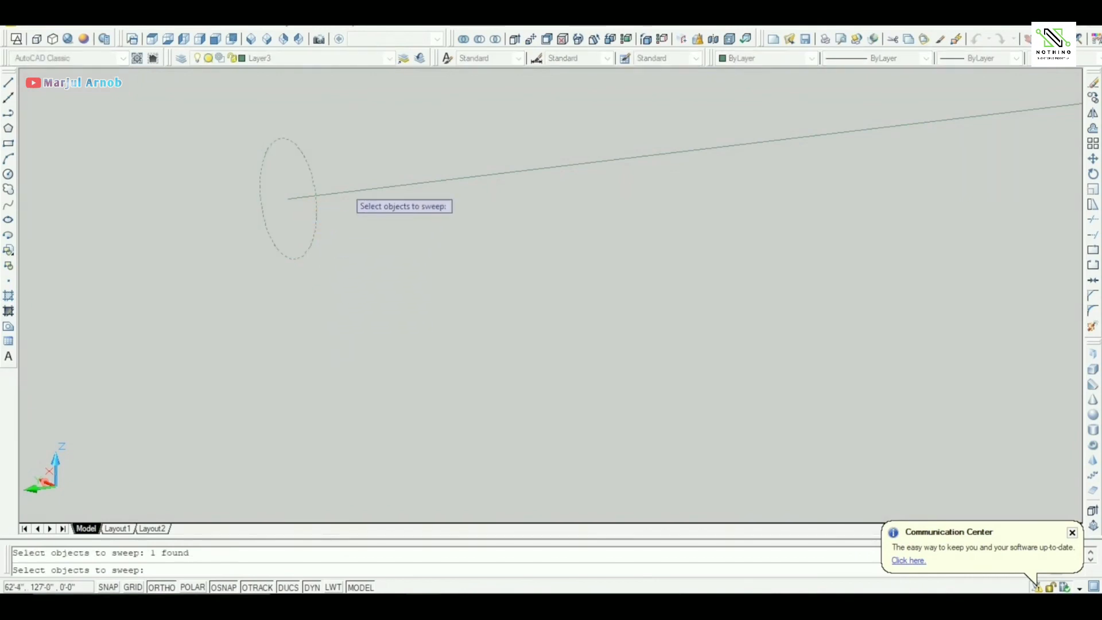
pyautogui.press('Return')
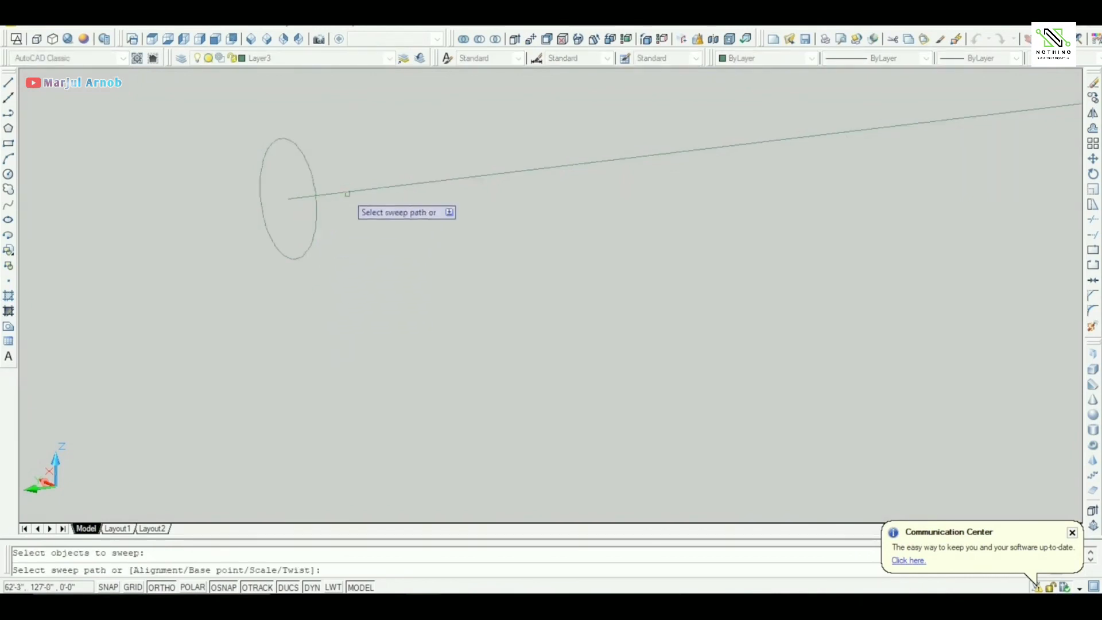
pyautogui.click(346, 192)
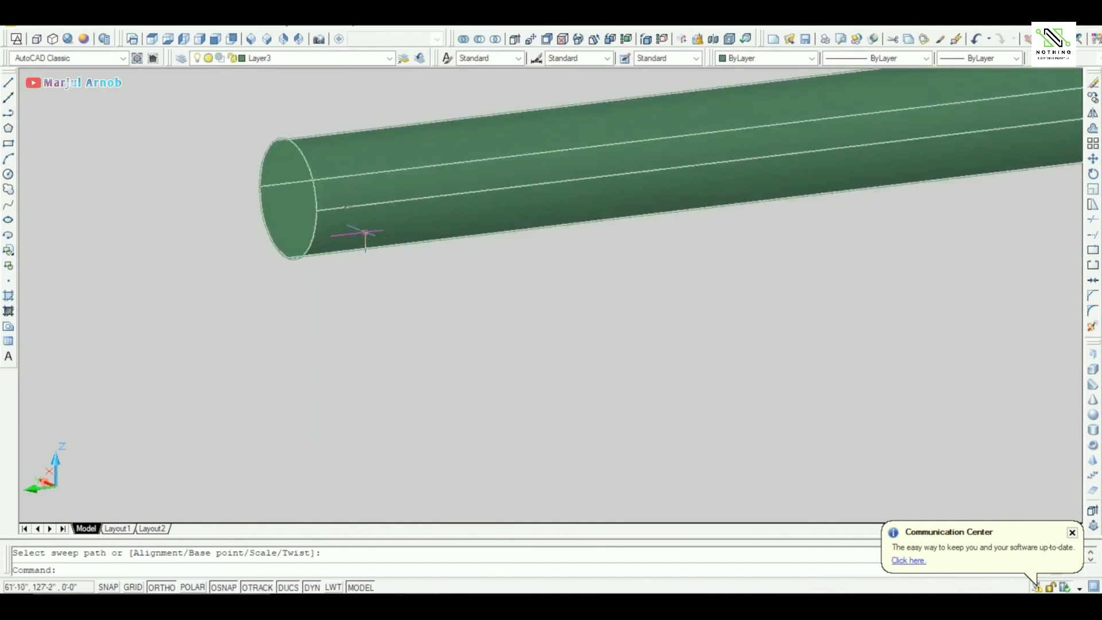
pyautogui.press('Escape')
# Turn the green layer back on, keeping Layer3 as the current layer
pyautogui.click(327, 59)
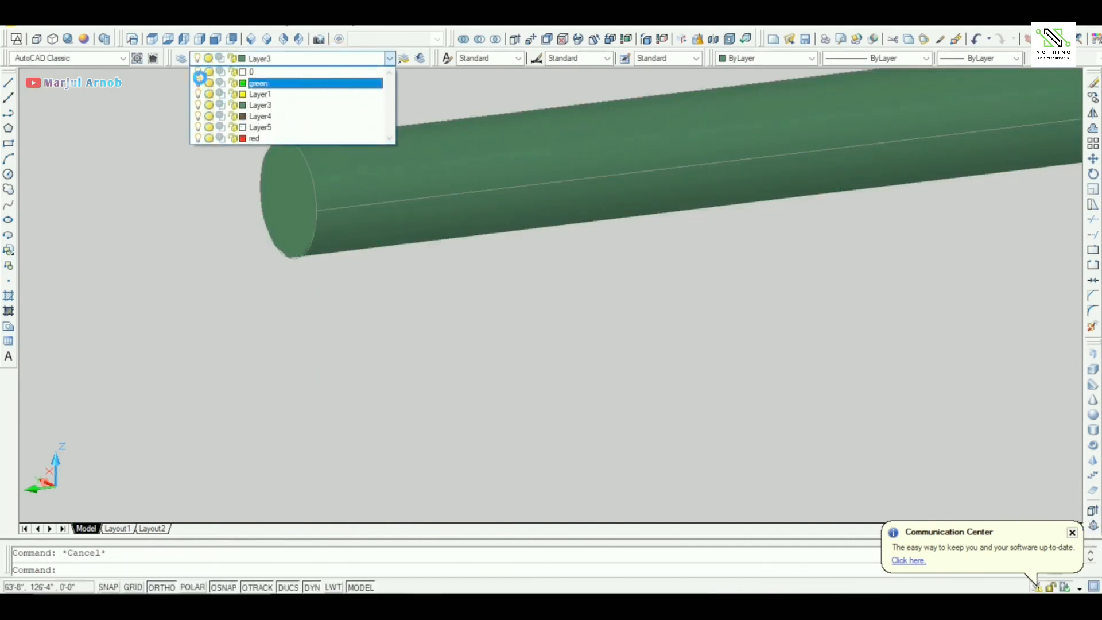
pyautogui.click(397, 269)
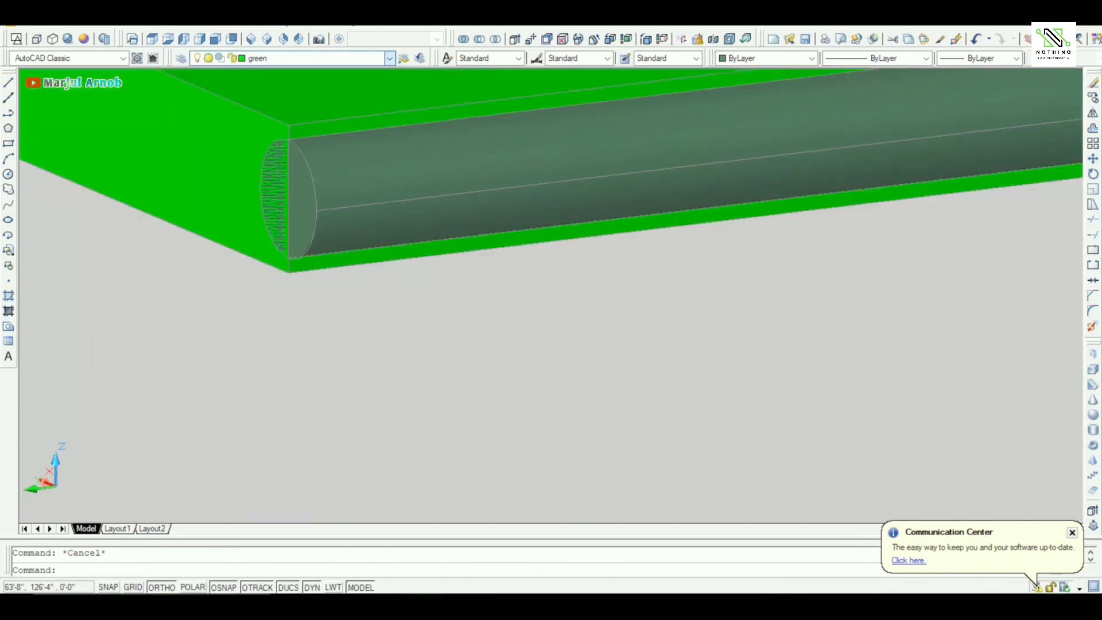
pyautogui.scroll(-5, 444, 267)
pyautogui.keyDown('shift'); pyautogui.moveTo(610, 398); pyautogui.dragTo(367, 532, button='middle'); pyautogui.keyUp('shift')
pyautogui.scroll(-3, 304, 215)
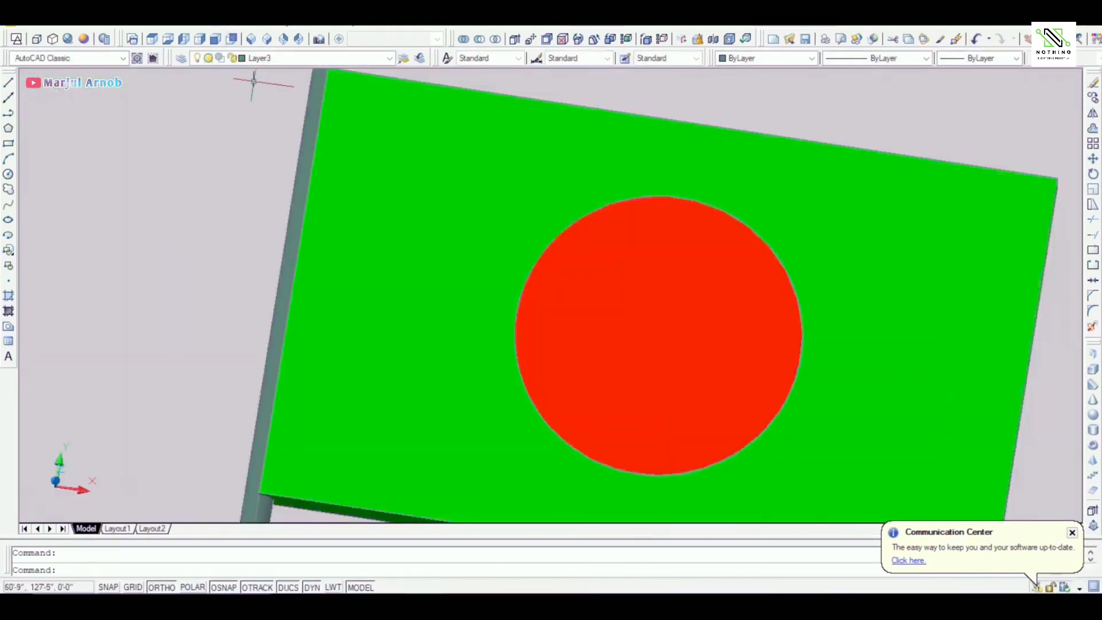
# Examine the solid flag and how the pole meets its edge in the southwest isometric view
pyautogui.click(250, 39)
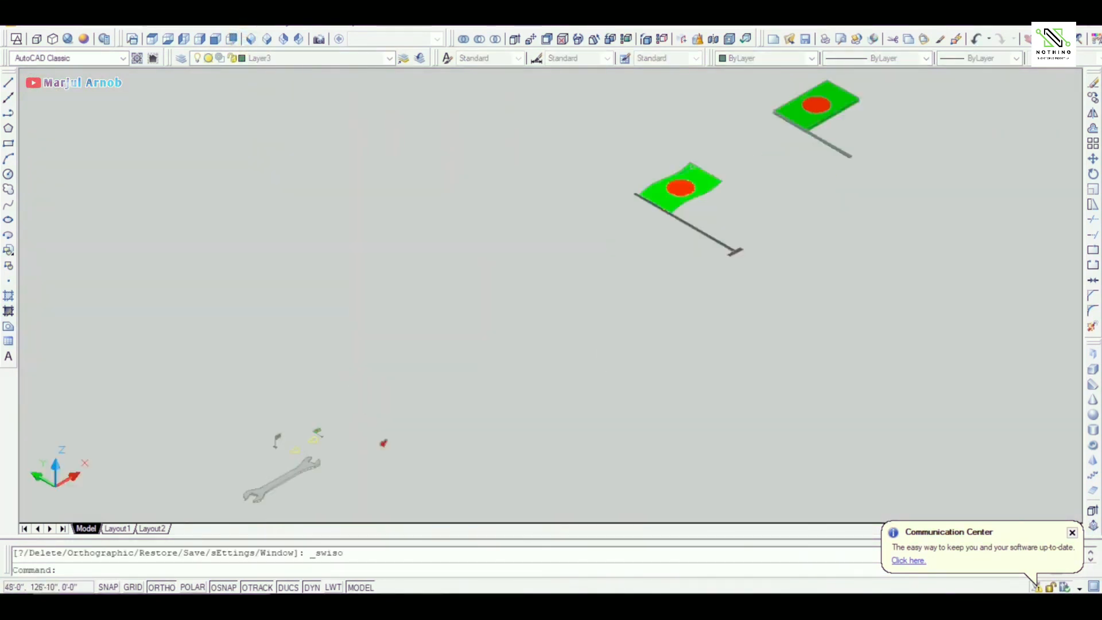
pyautogui.scroll(5, 760, 137)
pyautogui.moveTo(760, 170); pyautogui.dragTo(335, 376, button='middle')
pyautogui.scroll(2, 471, 344)
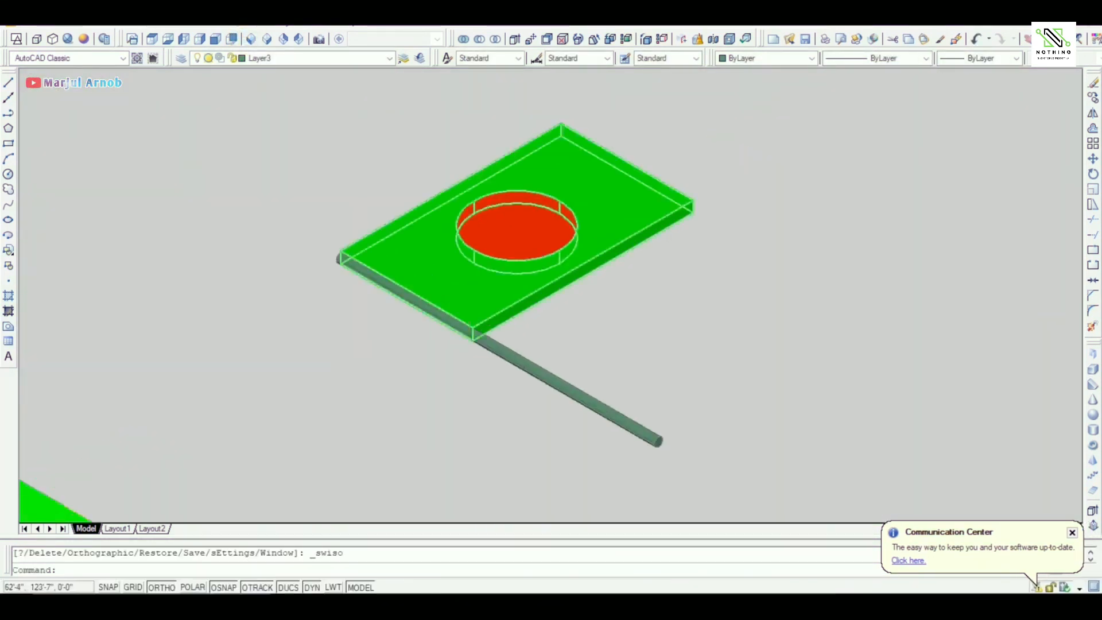
pyautogui.scroll(4, 465, 304)
pyautogui.scroll(3, 252, 230)
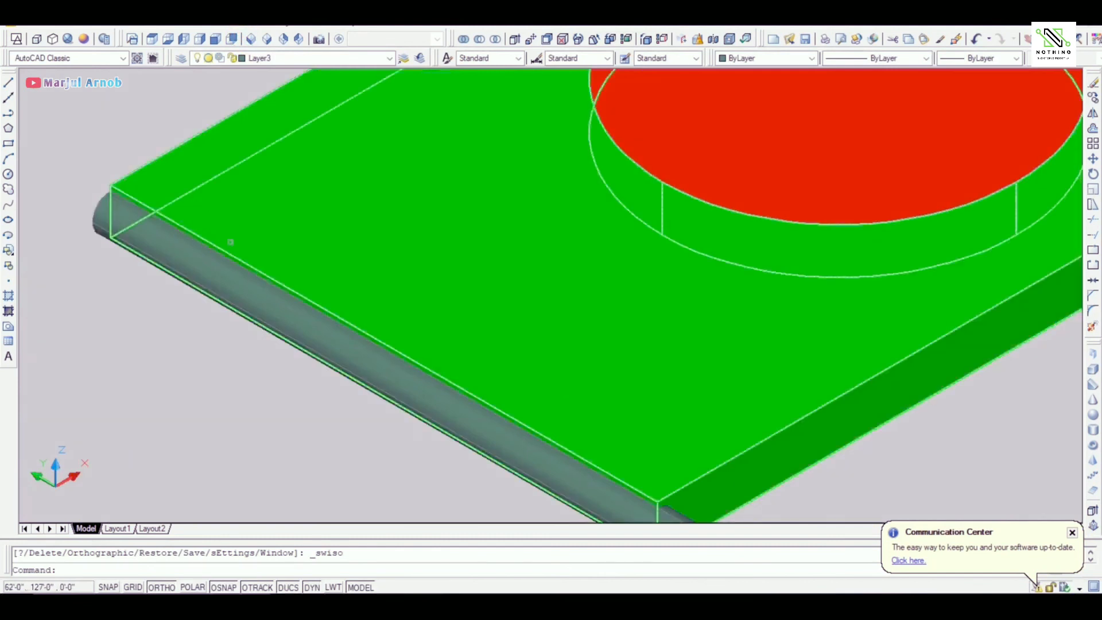
pyautogui.scroll(-5, 271, 253)
pyautogui.scroll(-5, 598, 288)
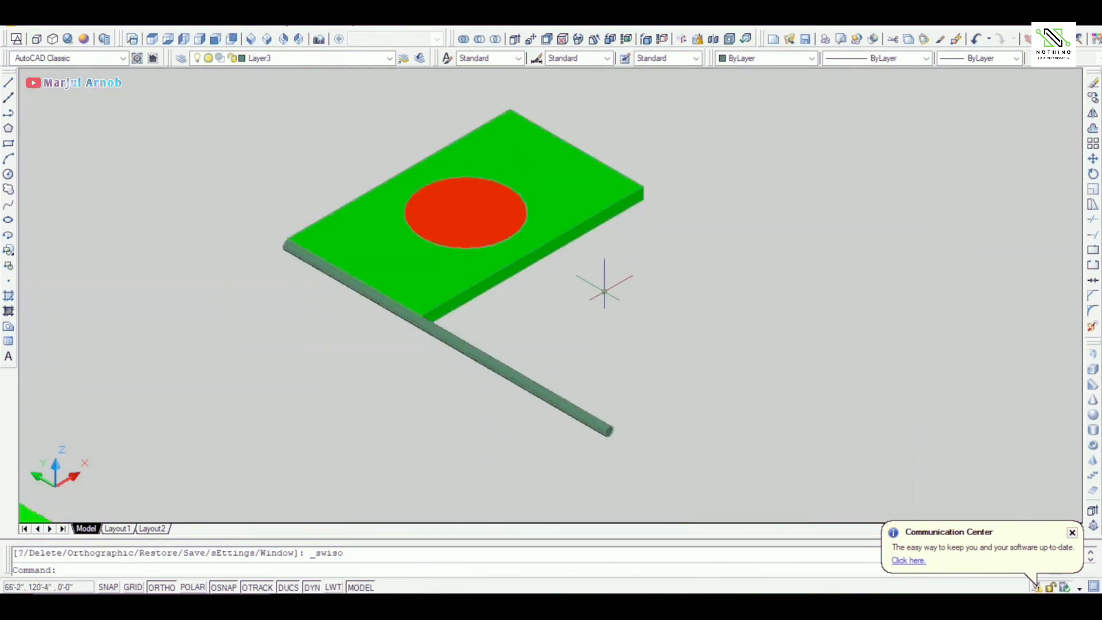
pyautogui.moveTo(586, 273); pyautogui.dragTo(474, 255, button='middle')
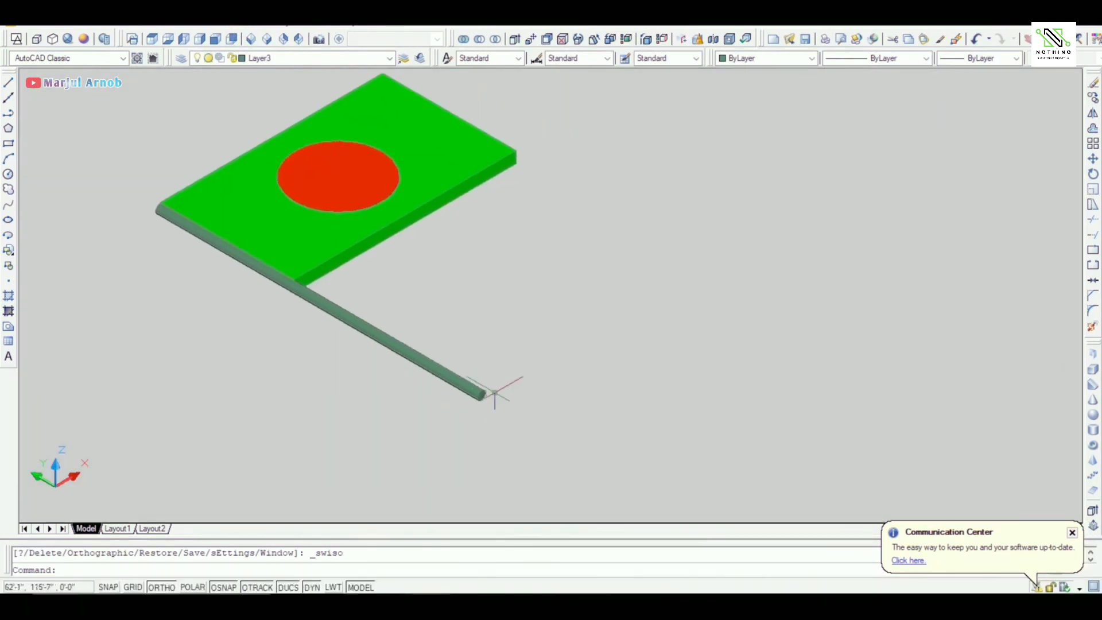
pyautogui.scroll(5, 495, 393)
pyautogui.scroll(-5, 459, 436)
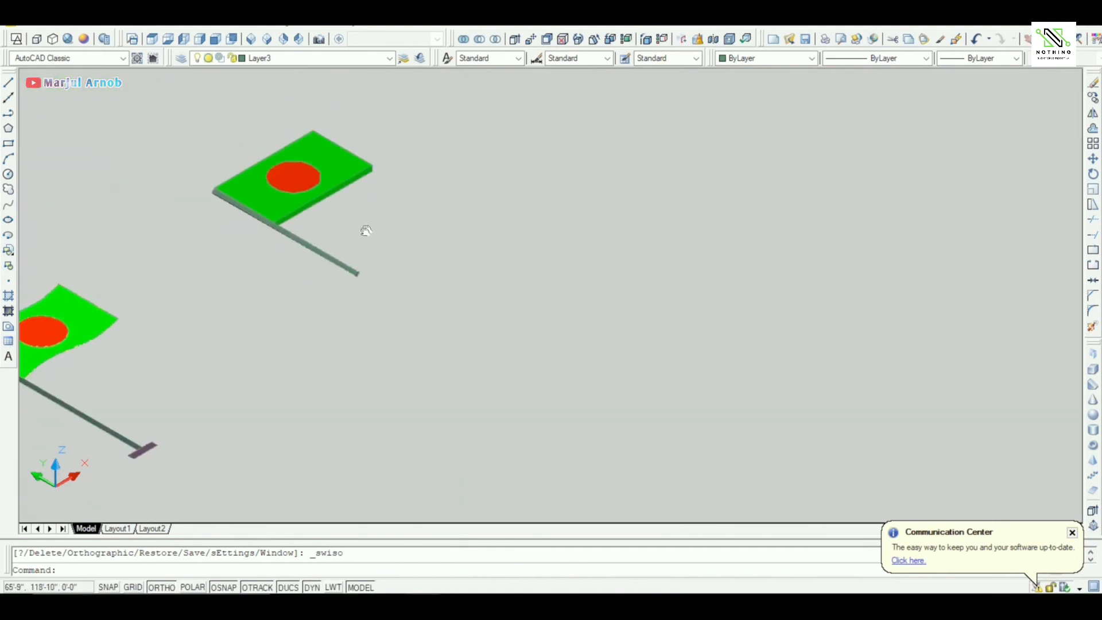
# Rotate the solid flag and pole together about the X axis at the pole's free end so the flag stands upright
pyautogui.click(426, 91)
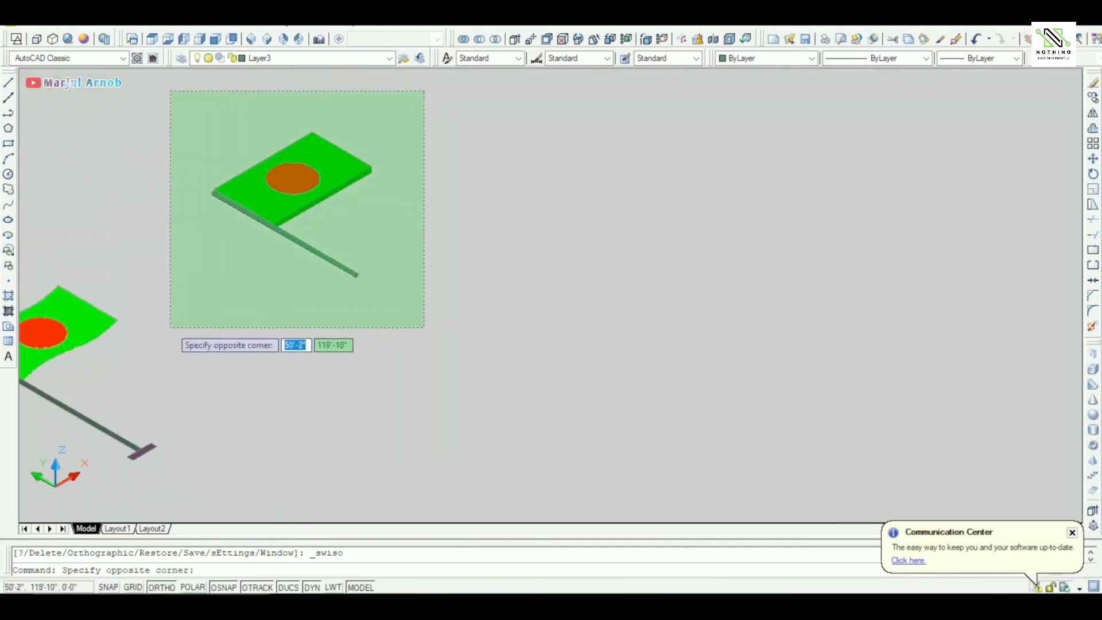
pyautogui.click(172, 325)
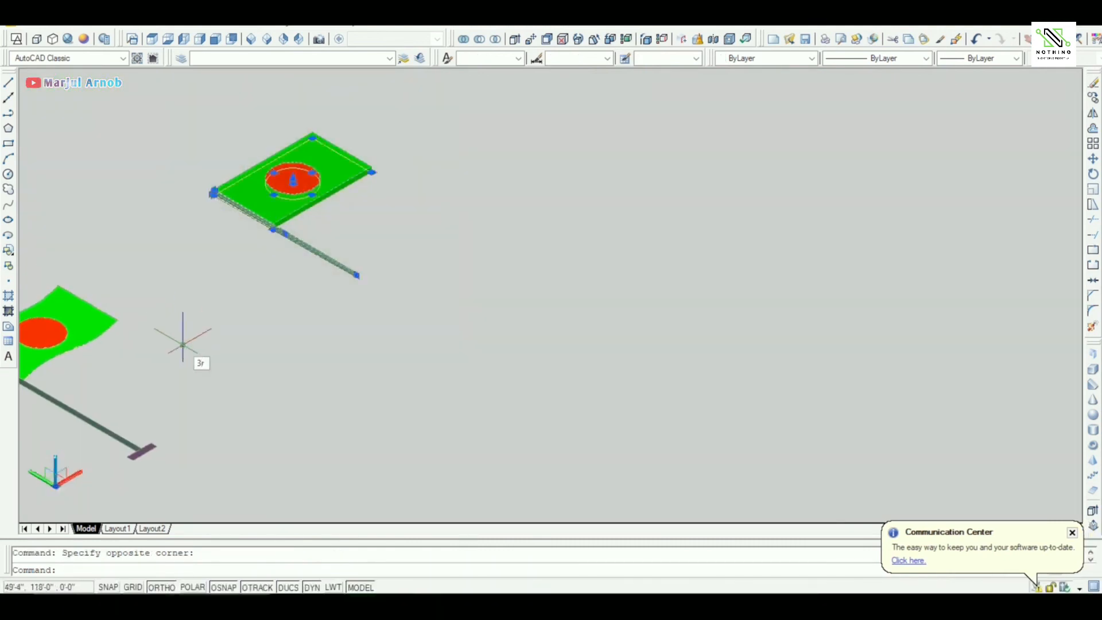
pyautogui.write('3r')
pyautogui.press('Return')
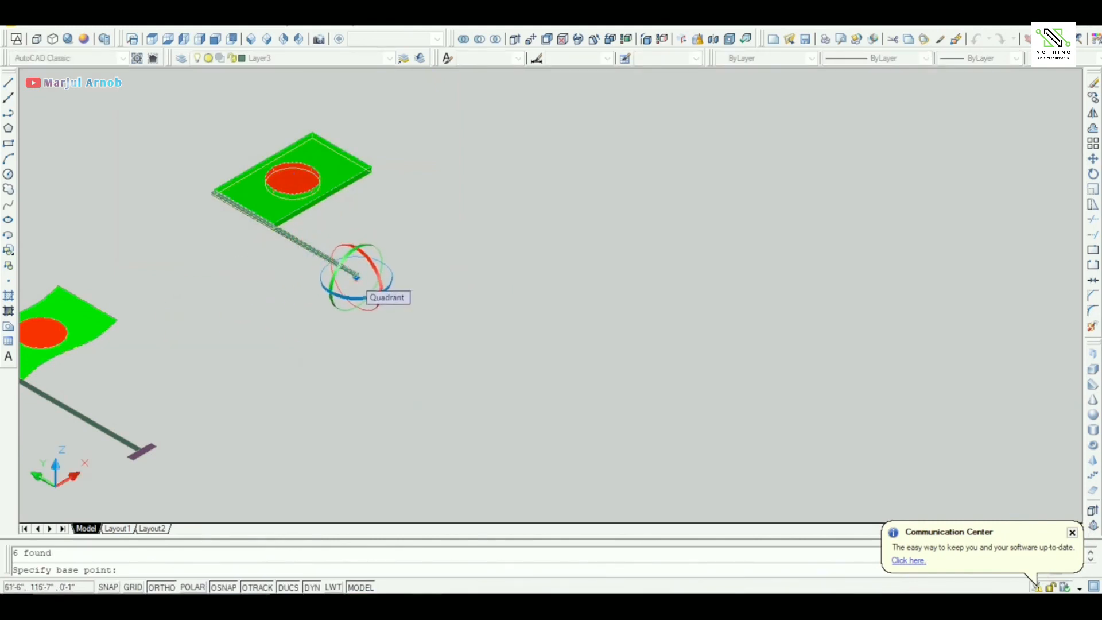
pyautogui.click(357, 277)
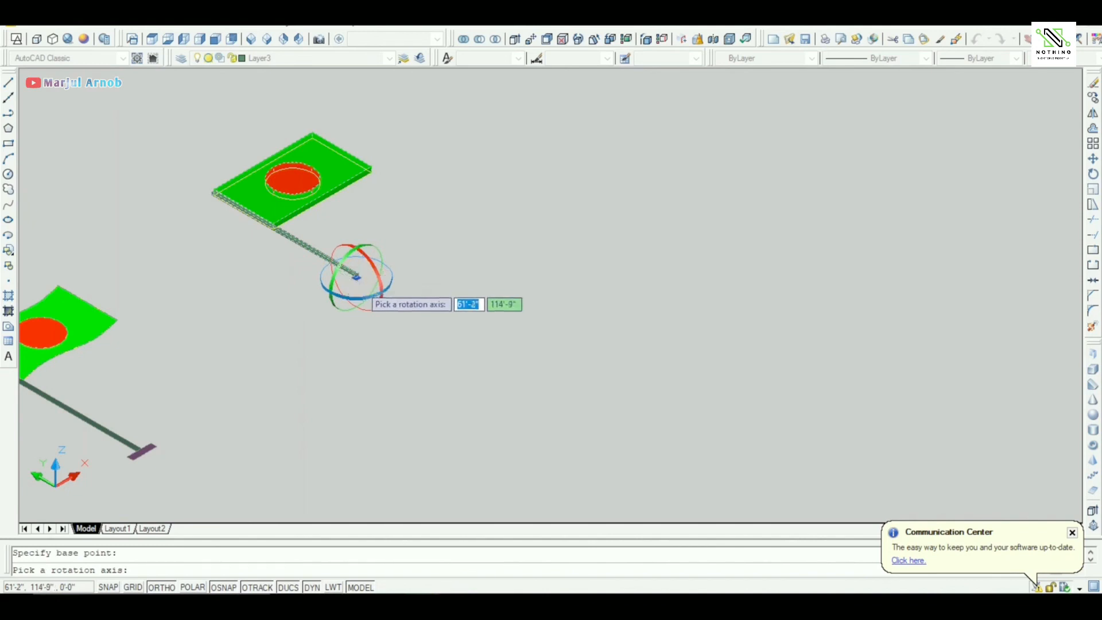
pyautogui.click(374, 267)
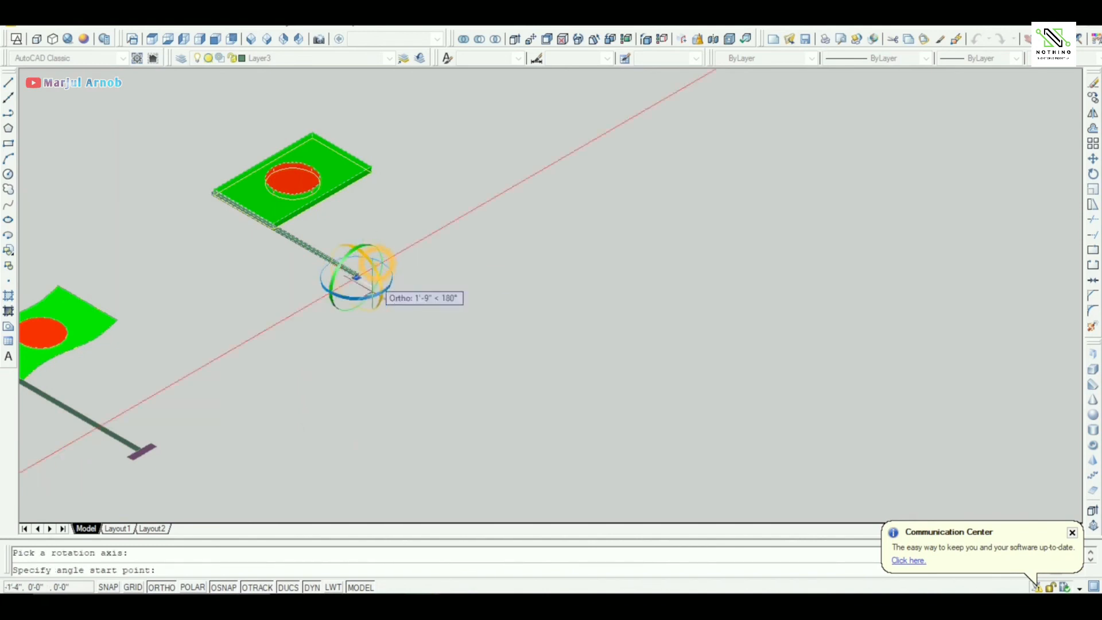
pyautogui.click(337, 352)
pyautogui.click(221, 257)
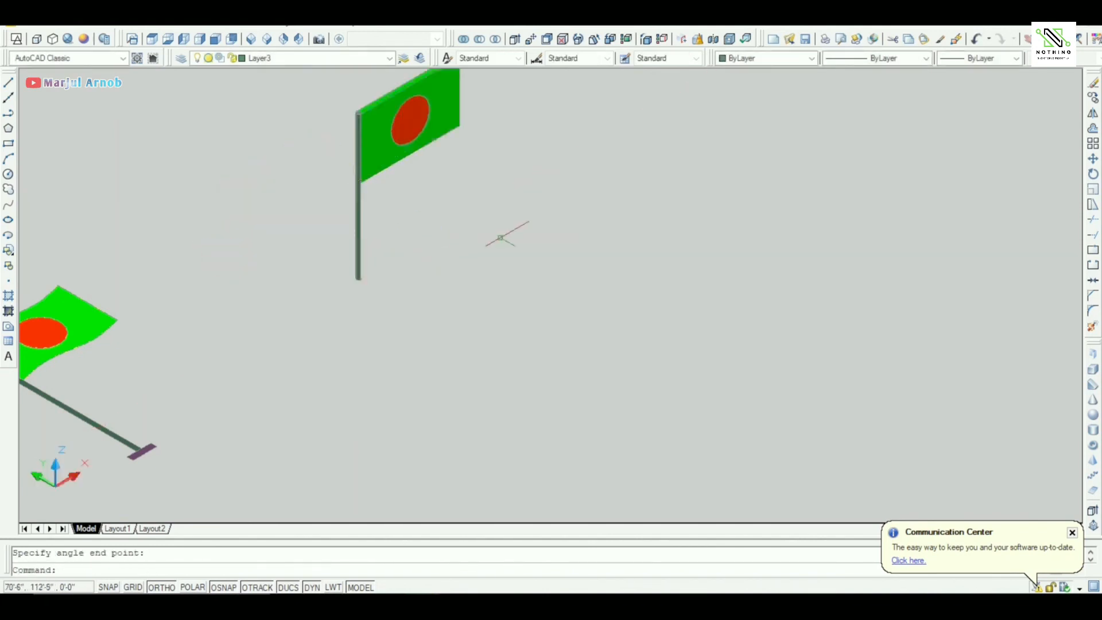
# Examine the upright 3D flag and the flat 2D flag from several sides, including the southwest isometric view
pyautogui.keyDown('shift'); pyautogui.moveTo(558, 229); pyautogui.dragTo(470, 177, button='middle'); pyautogui.keyUp('shift')
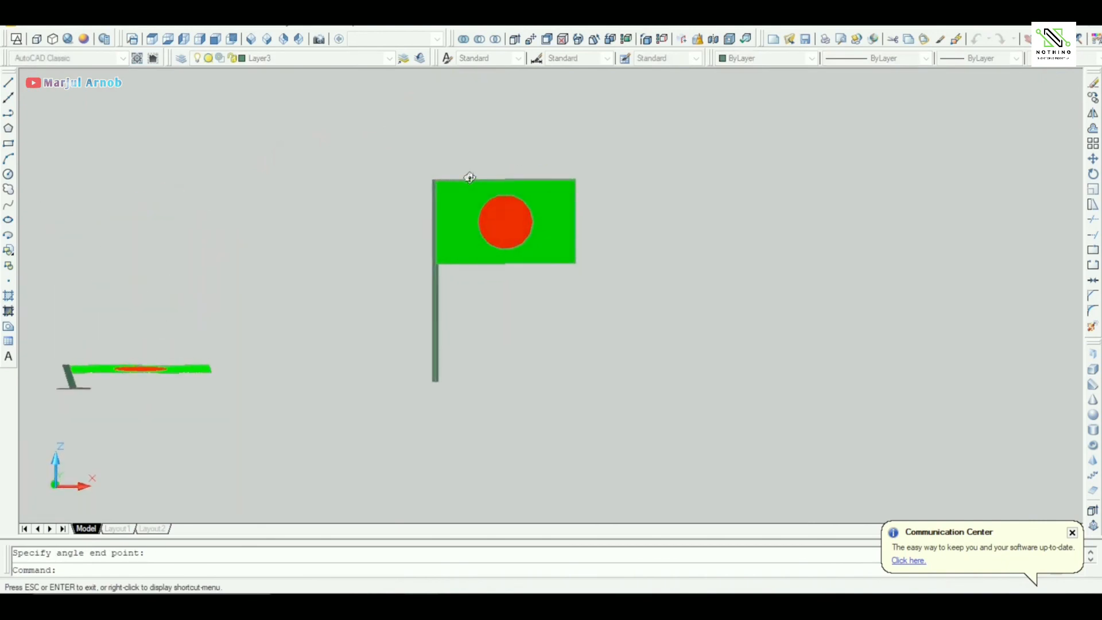
pyautogui.scroll(3, 523, 272)
pyautogui.scroll(2, 582, 296)
pyautogui.moveTo(556, 316); pyautogui.dragTo(852, 285, button='middle')
pyautogui.scroll(-3, 671, 387)
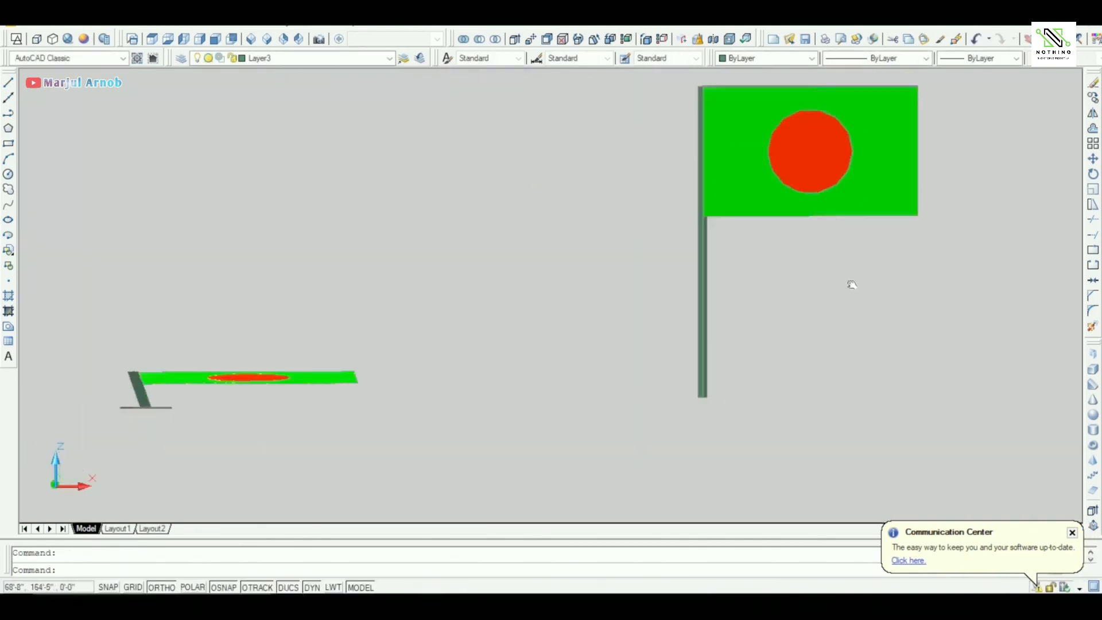
pyautogui.keyDown('shift'); pyautogui.moveTo(799, 335); pyautogui.dragTo(529, 477, button='middle'); pyautogui.keyUp('shift')
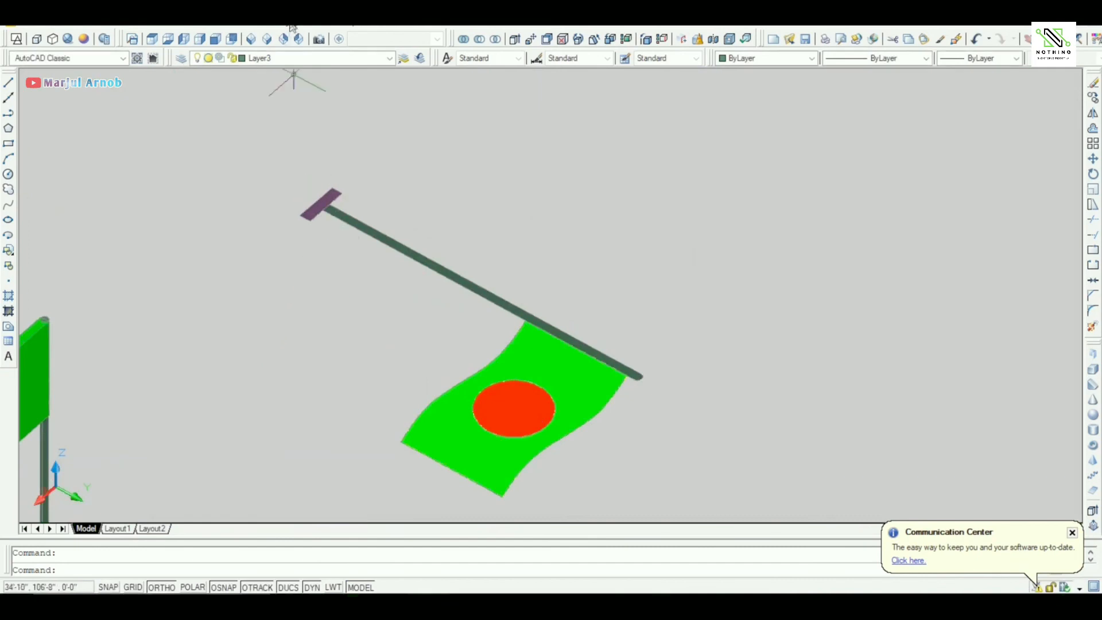
pyautogui.click(251, 39)
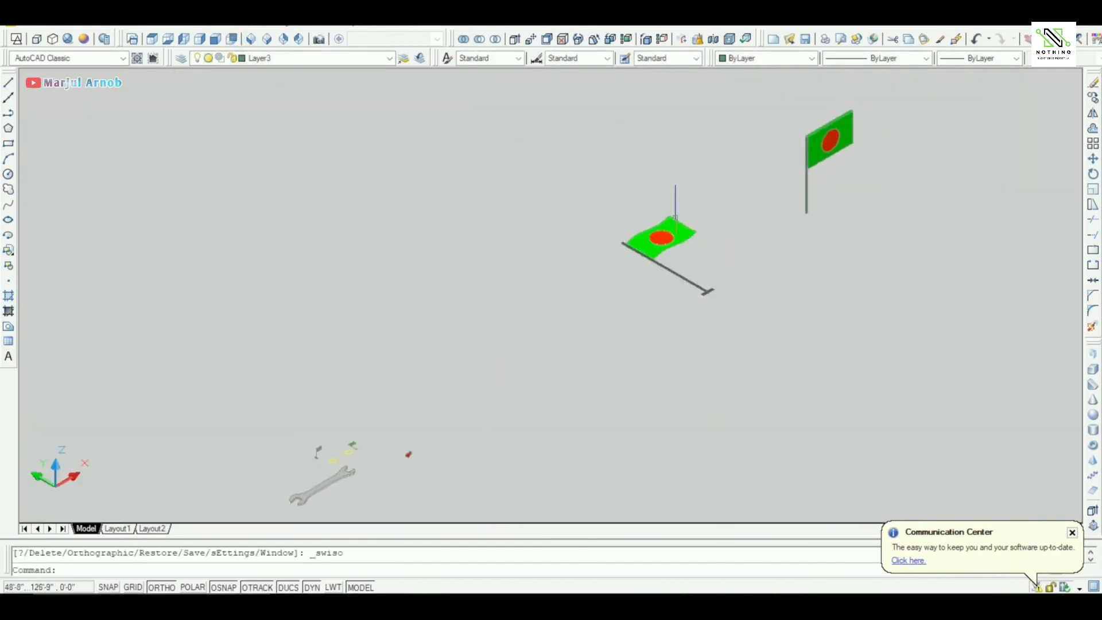
pyautogui.scroll(6, 676, 219)
pyautogui.scroll(3, 721, 264)
pyautogui.moveTo(717, 265); pyautogui.dragTo(409, 415, button='middle')
pyautogui.scroll(-4, 763, 234)
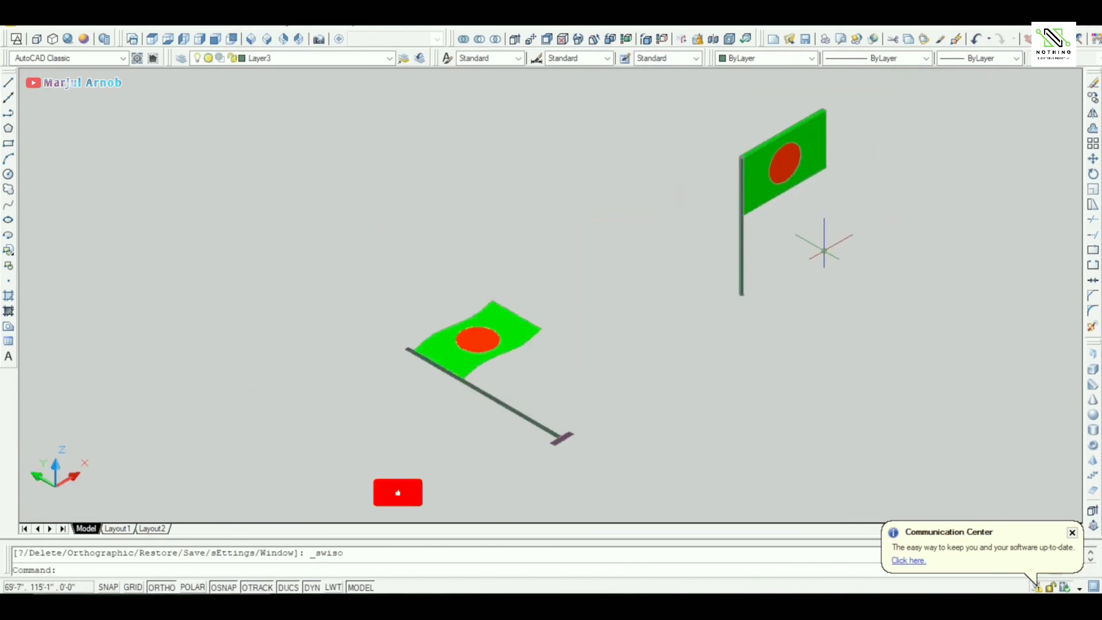
pyautogui.scroll(3, 849, 204)
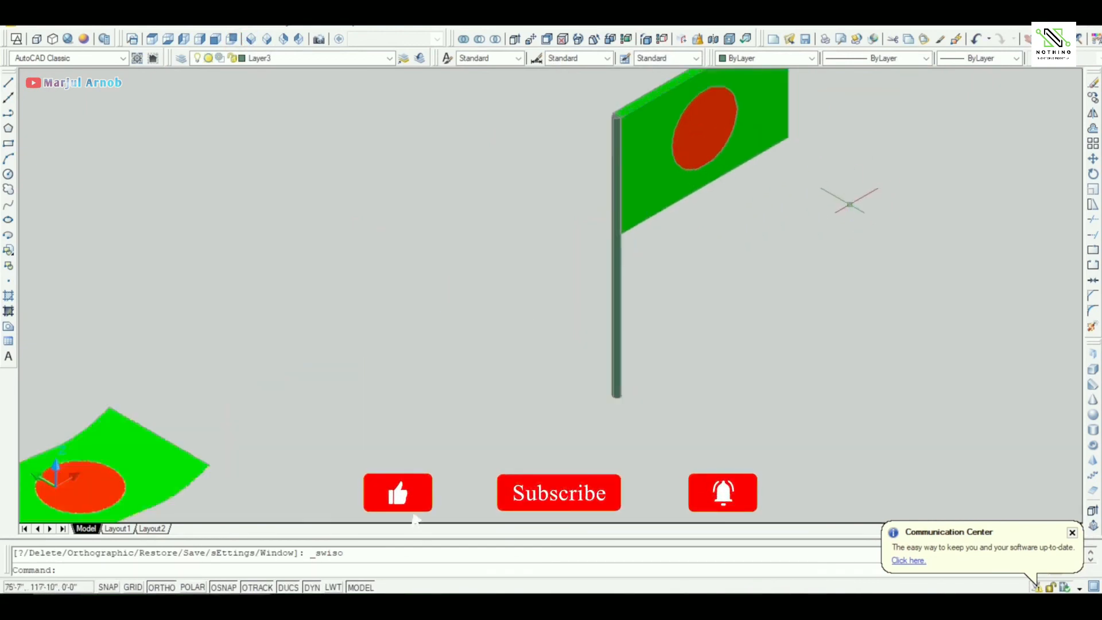
pyautogui.scroll(-4, 805, 248)
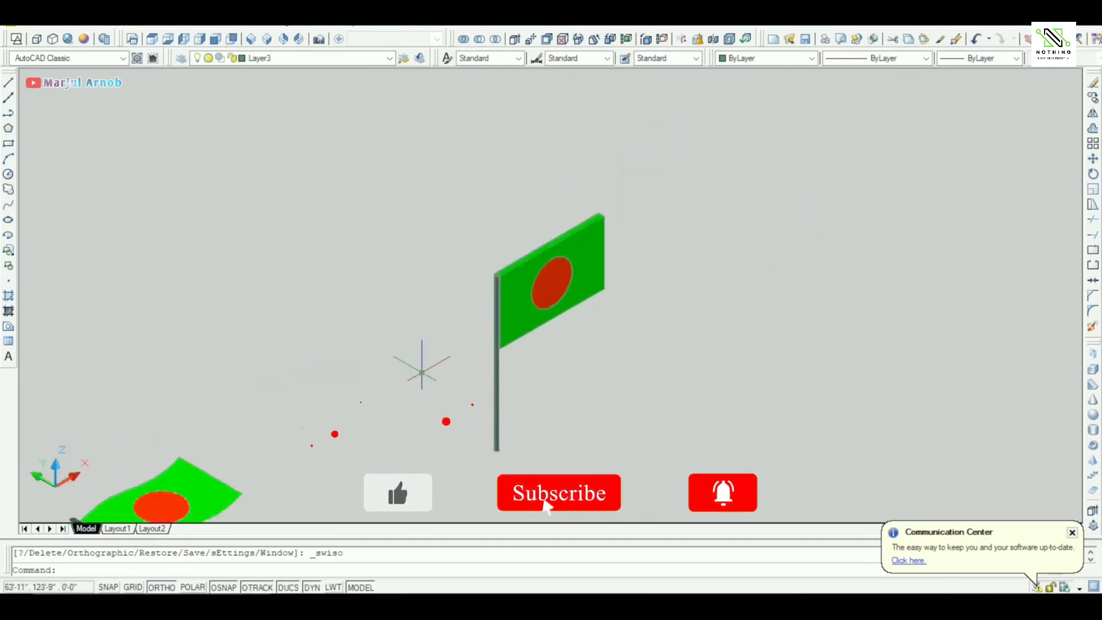
pyautogui.scroll(3, 354, 388)
pyautogui.moveTo(355, 388); pyautogui.dragTo(458, 190, button='middle')
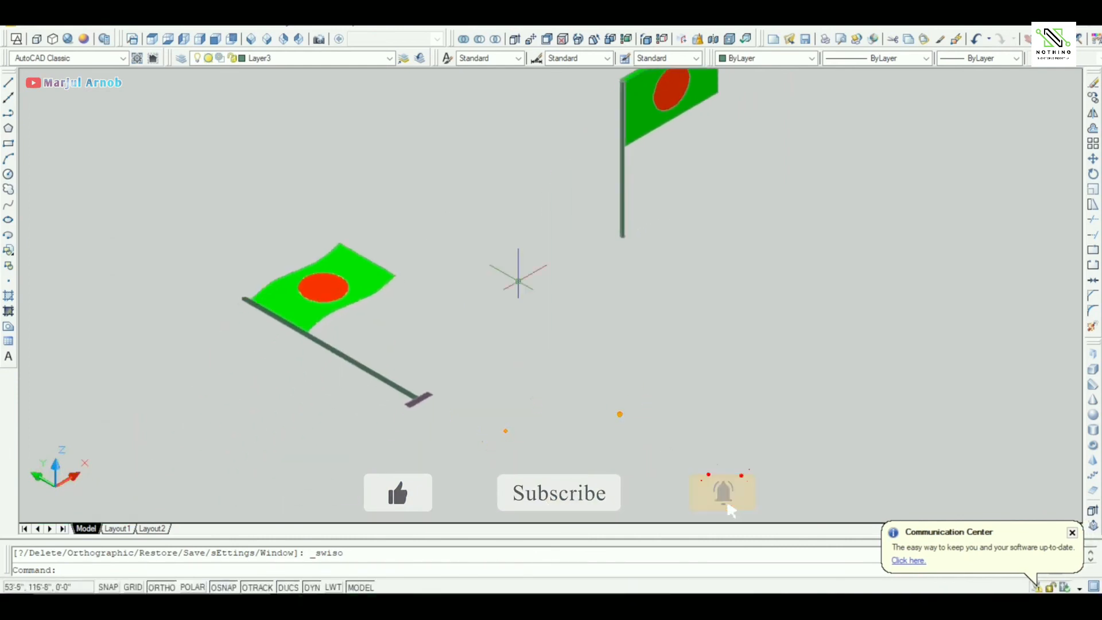